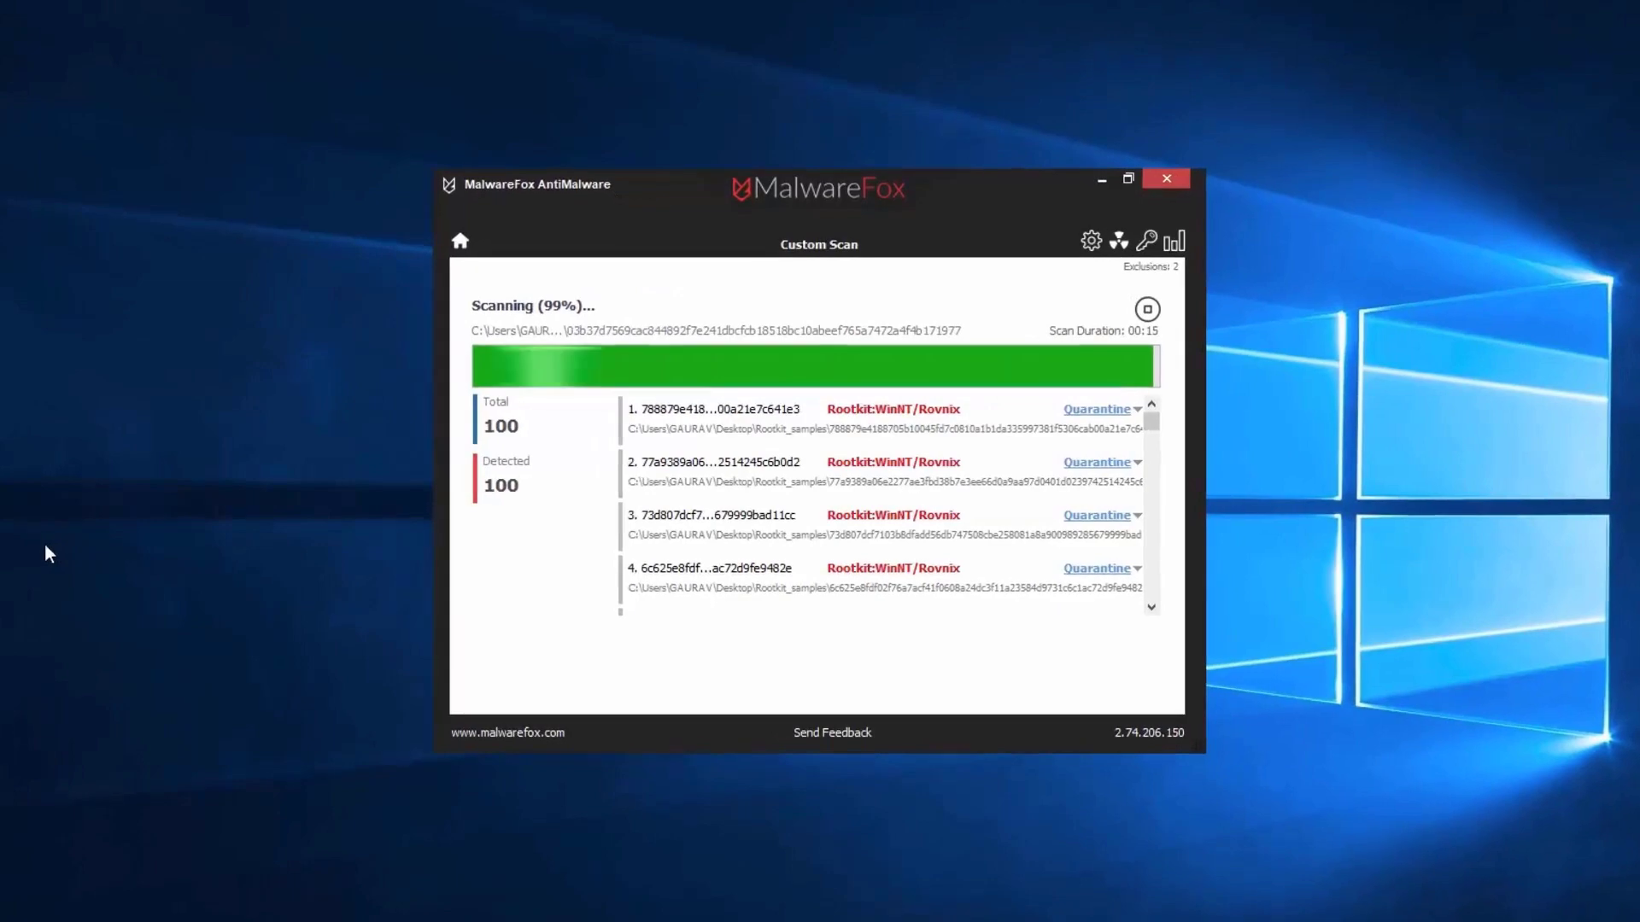
Clean all 100 detected rootkit threats in MalwareFox, then close the program.
scroll(1153, 597, "down", 5)
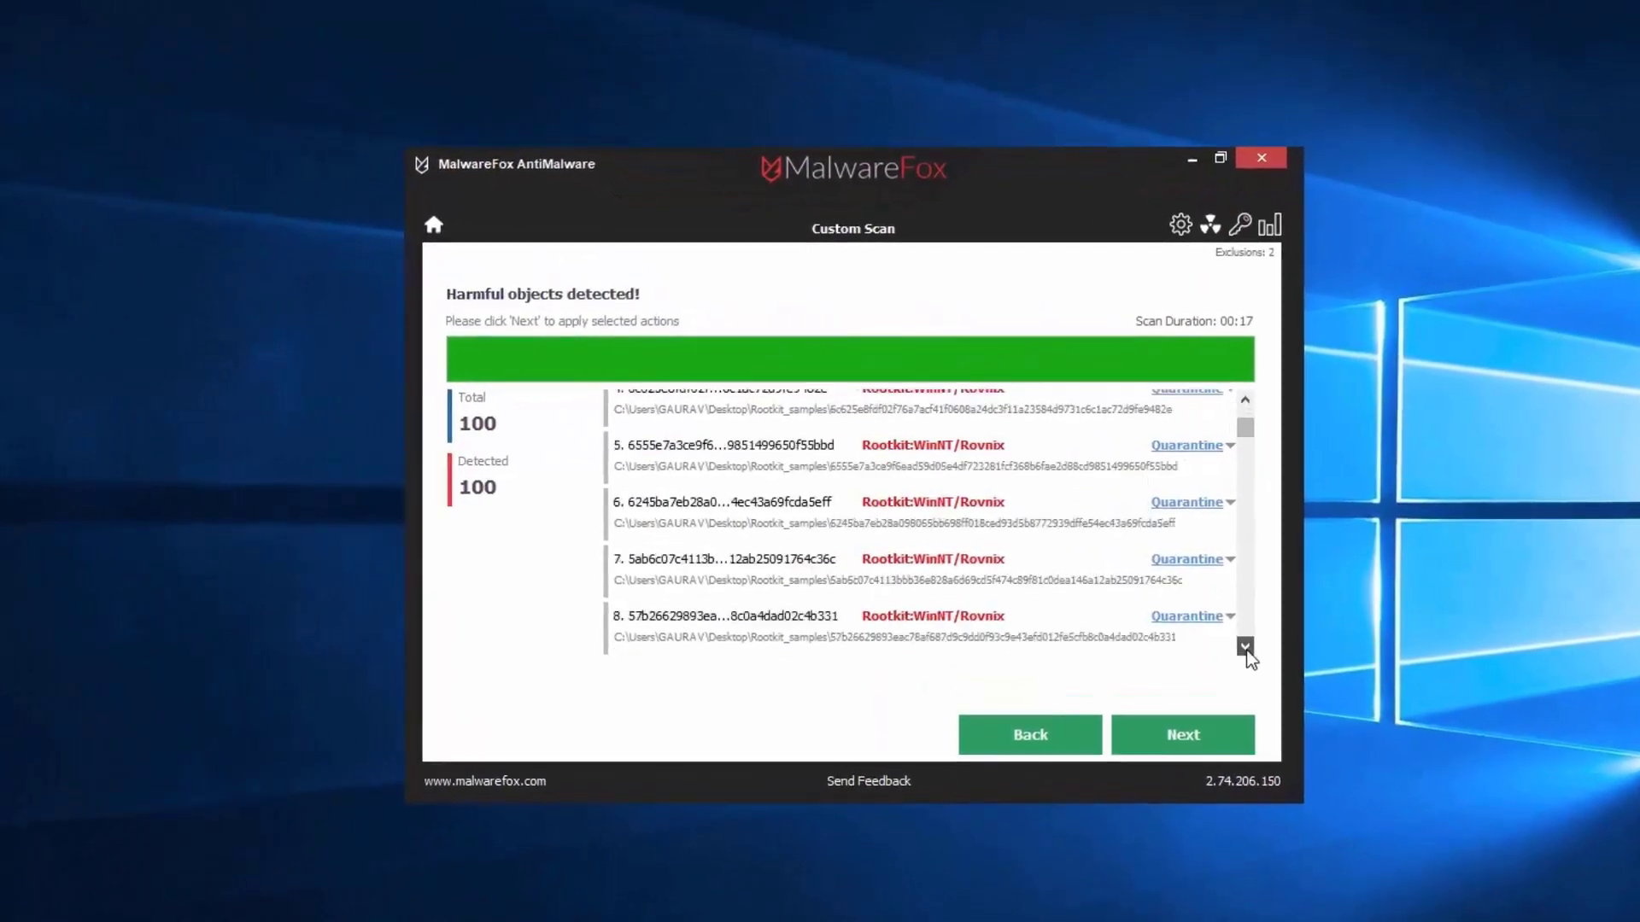
left_click(1206, 748)
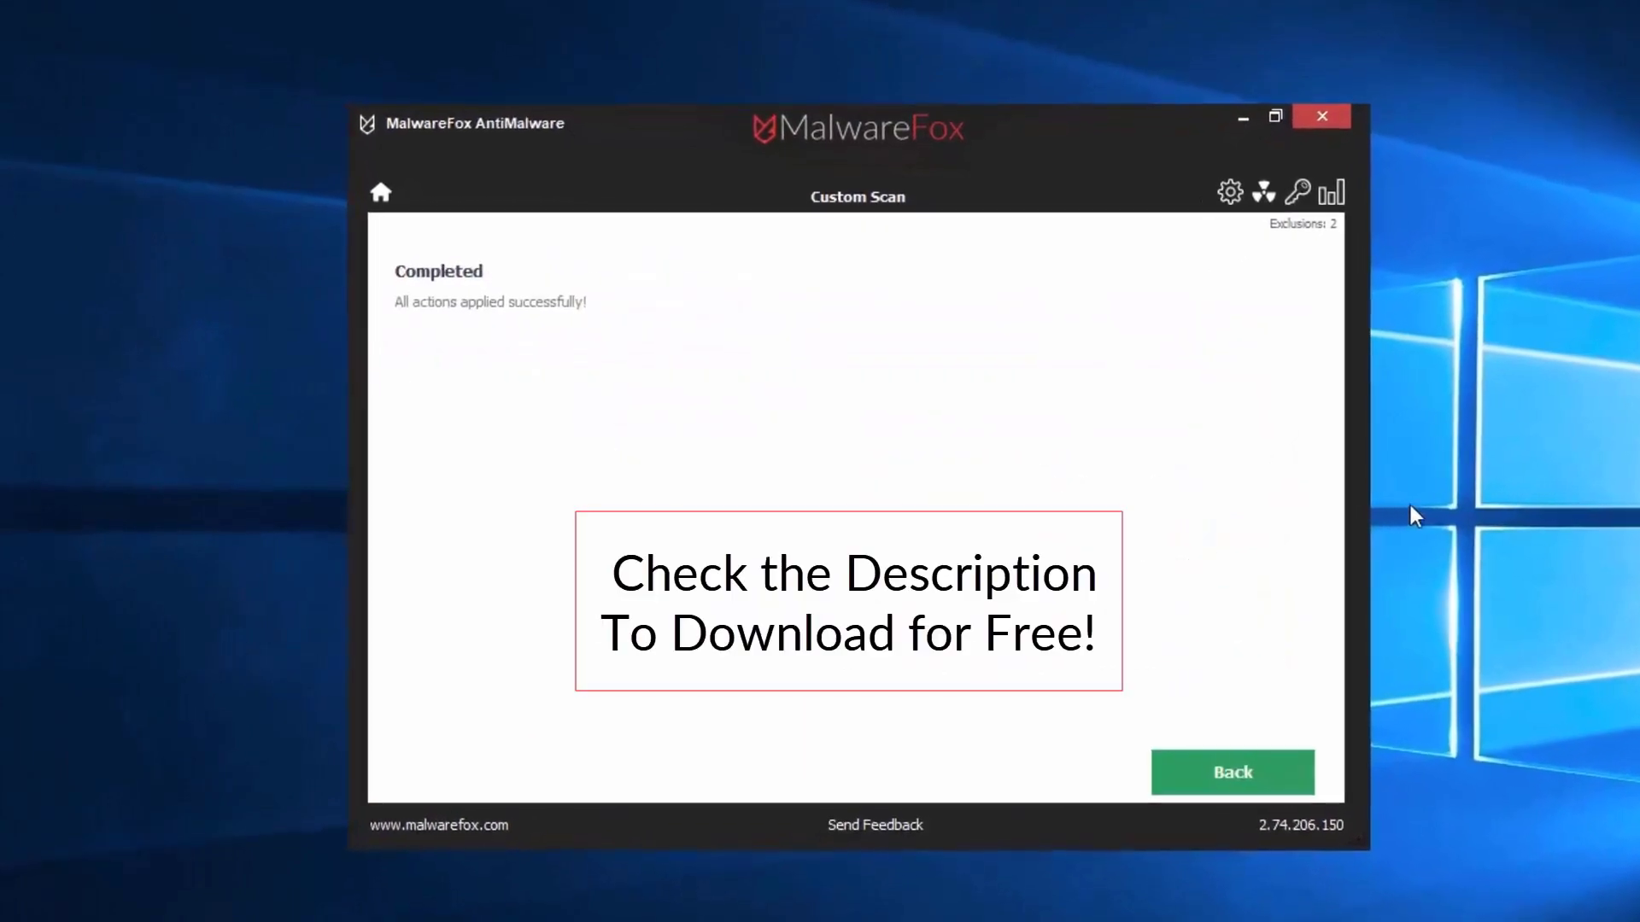
left_click(1231, 780)
left_click(1331, 111)
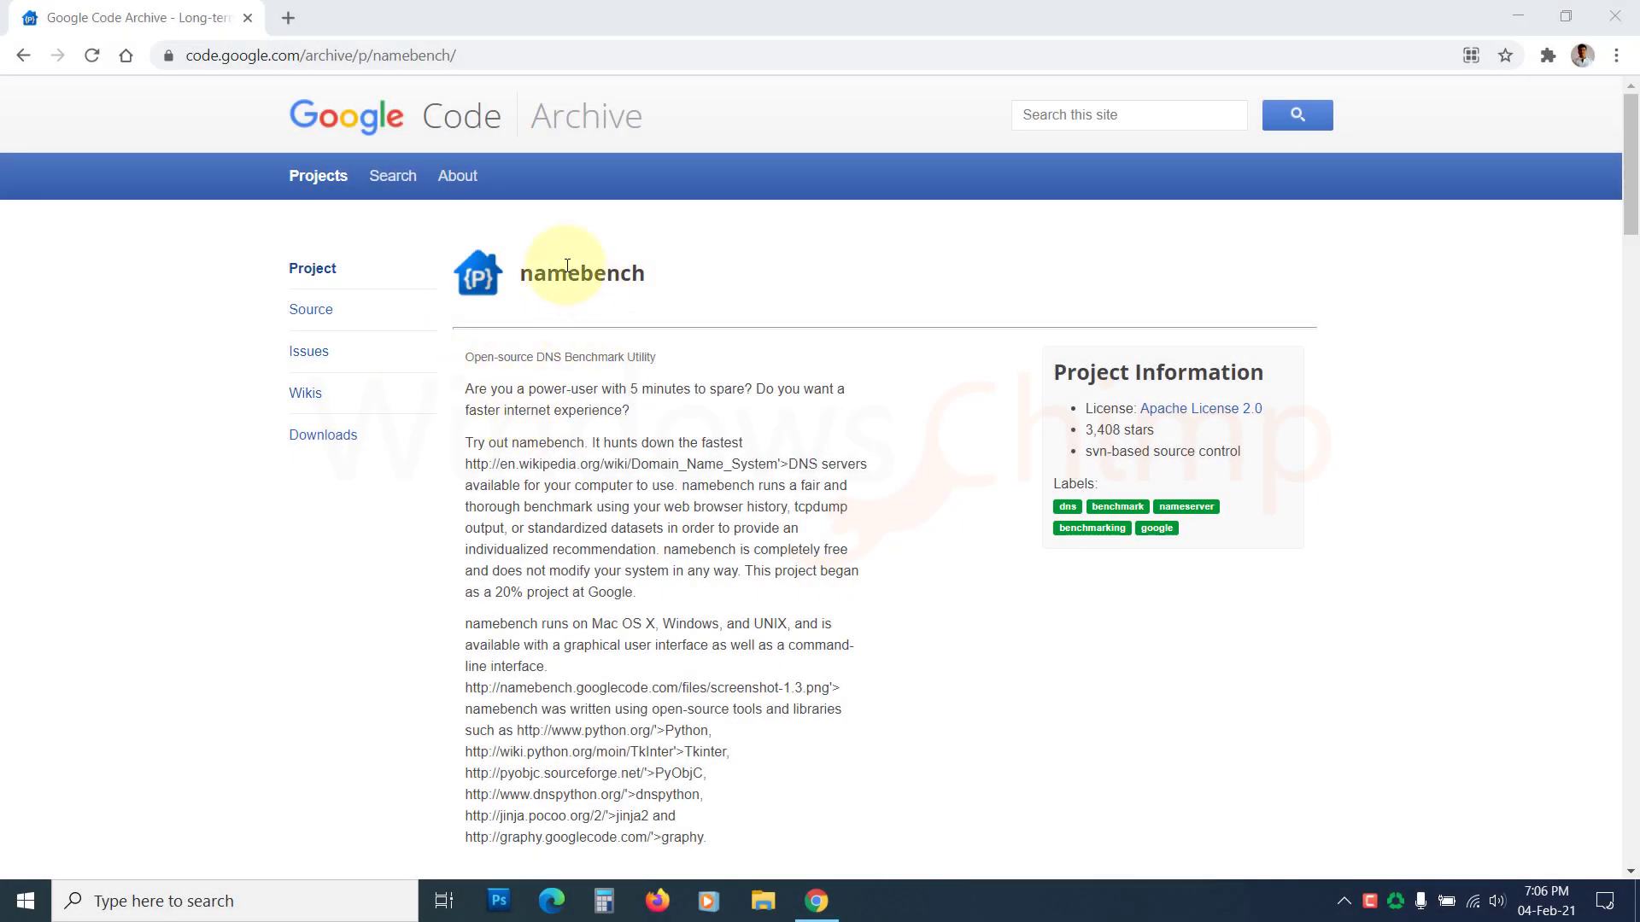
Highlight the namebench project title and opening description on the project page.
left_click_drag(521, 275, 666, 281)
left_click(652, 278)
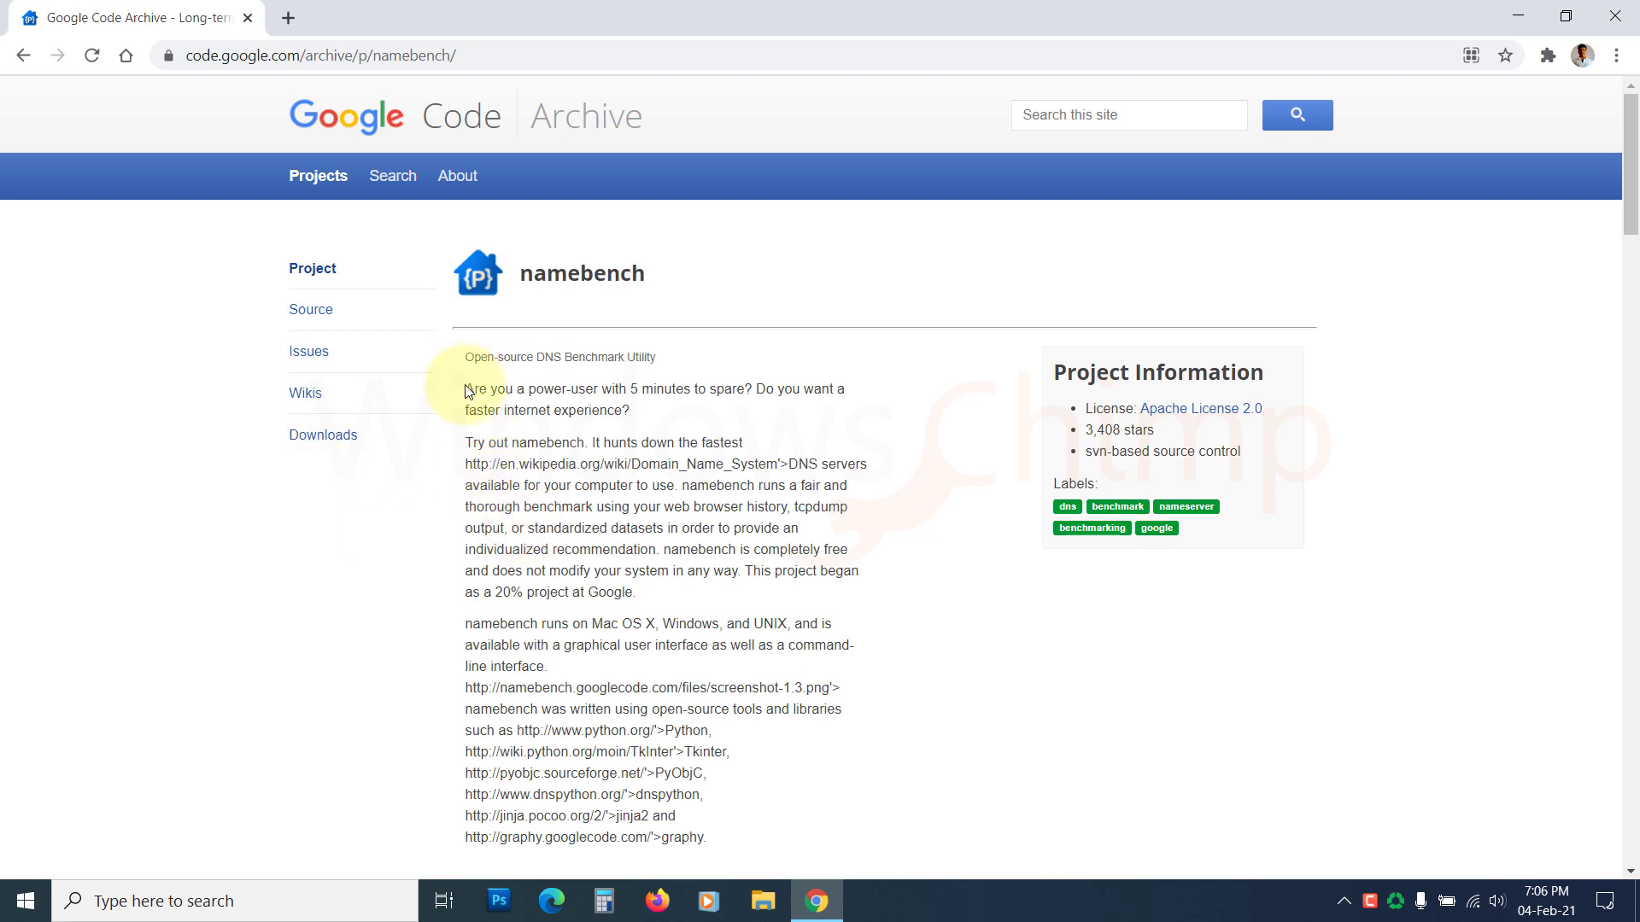
left_click_drag(466, 389, 644, 424)
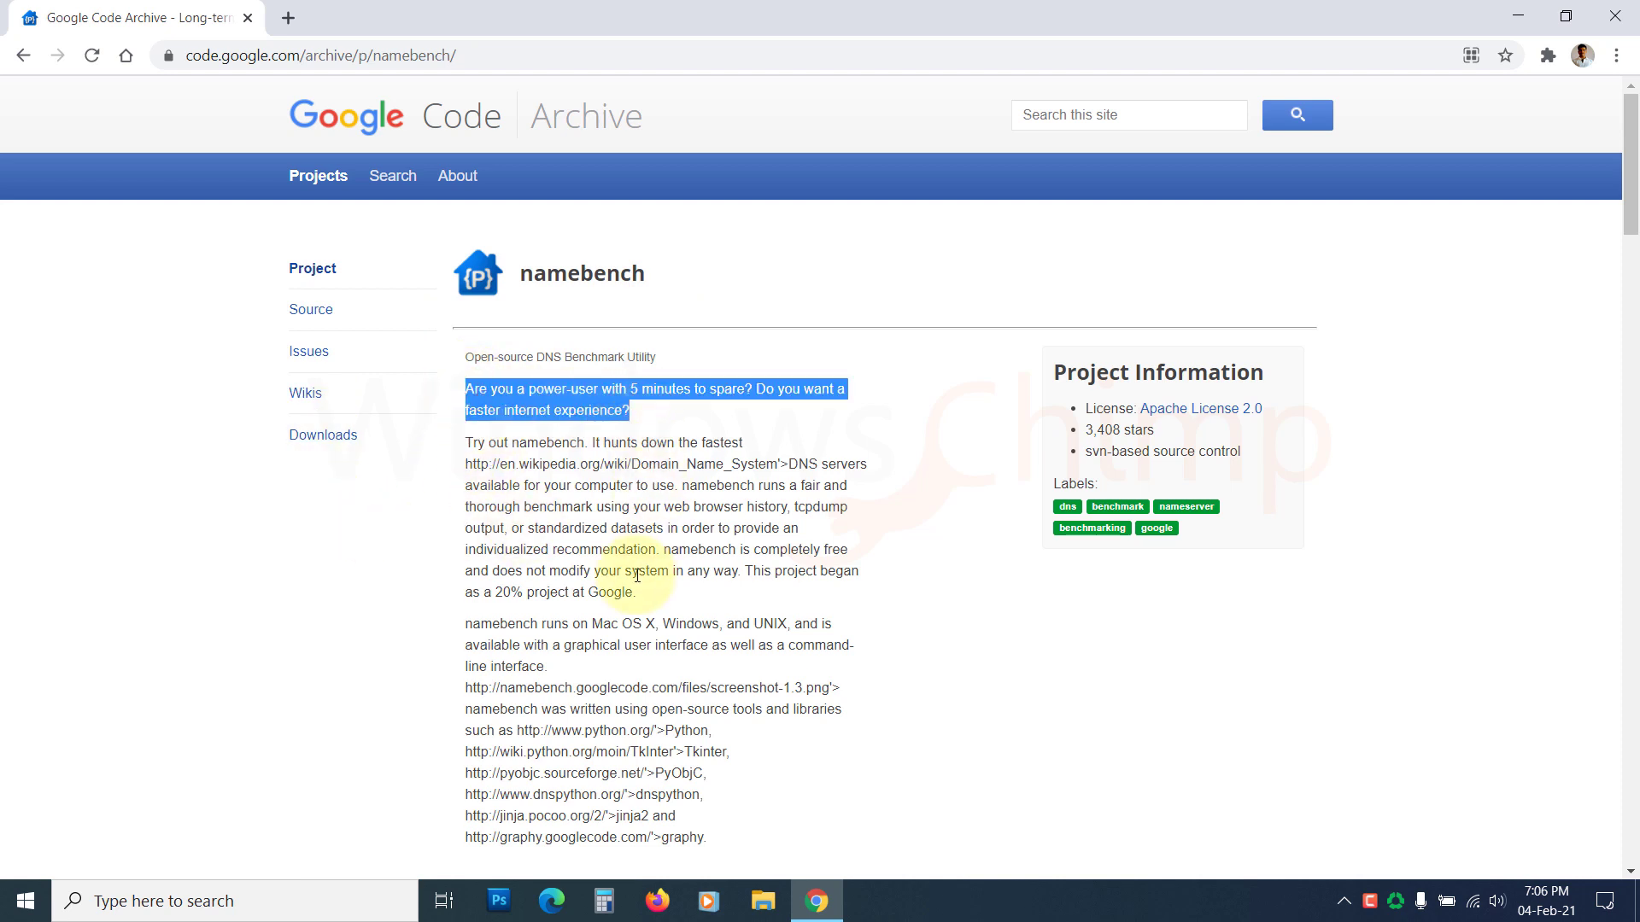
Download namebench-1.3.1-Windows.exe from the Downloads page and extract it.
left_click(339, 433)
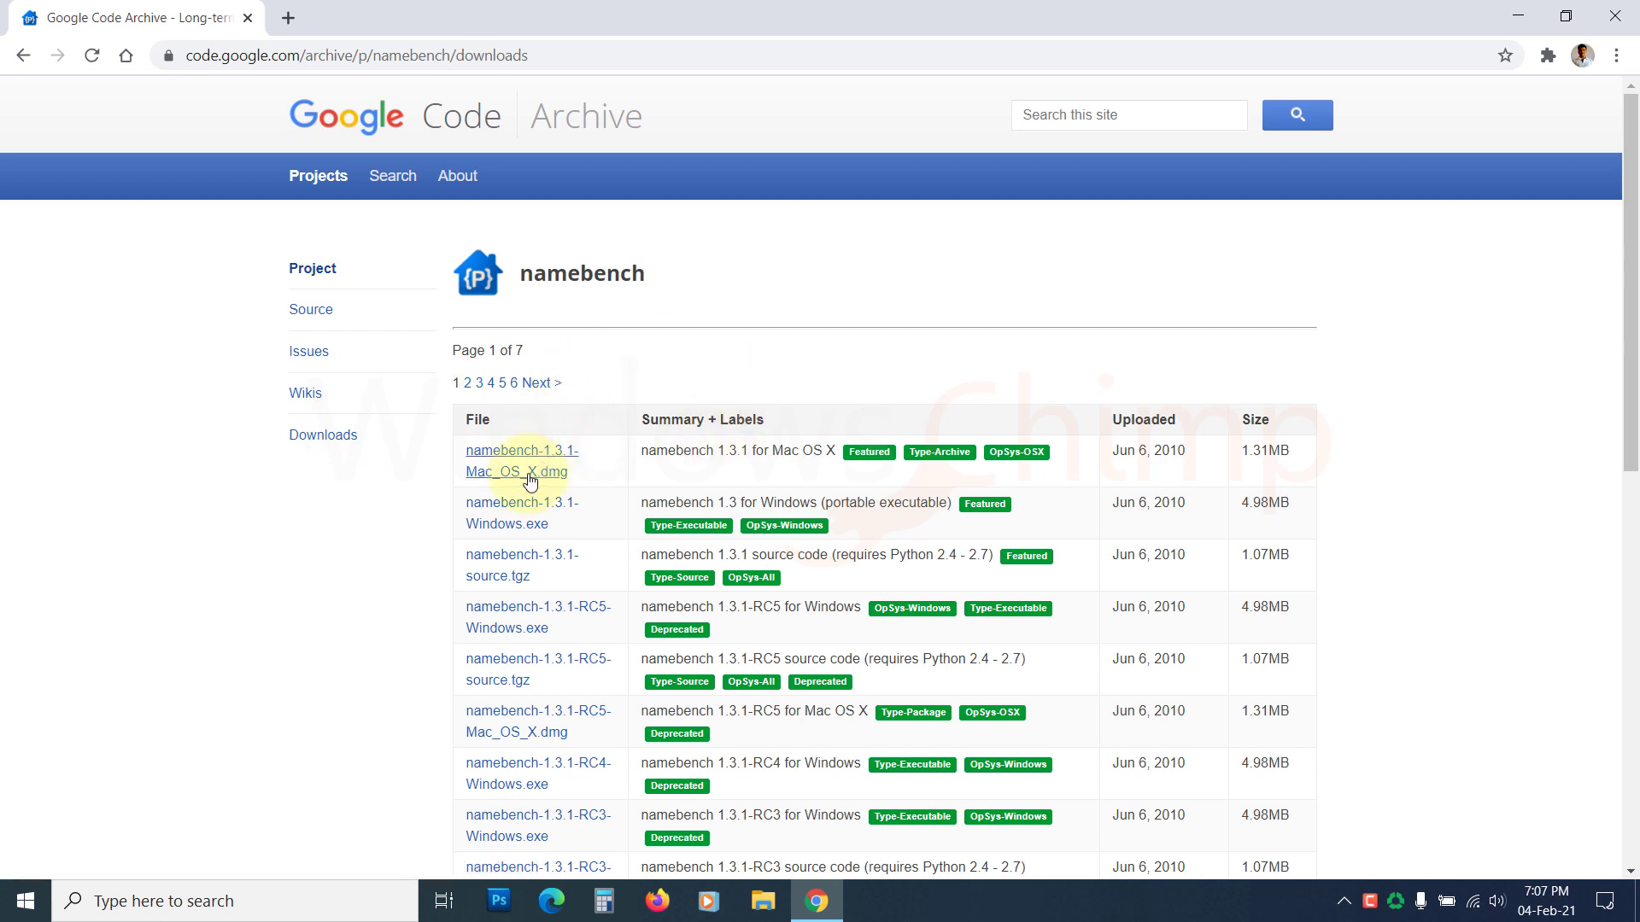
left_click(524, 526)
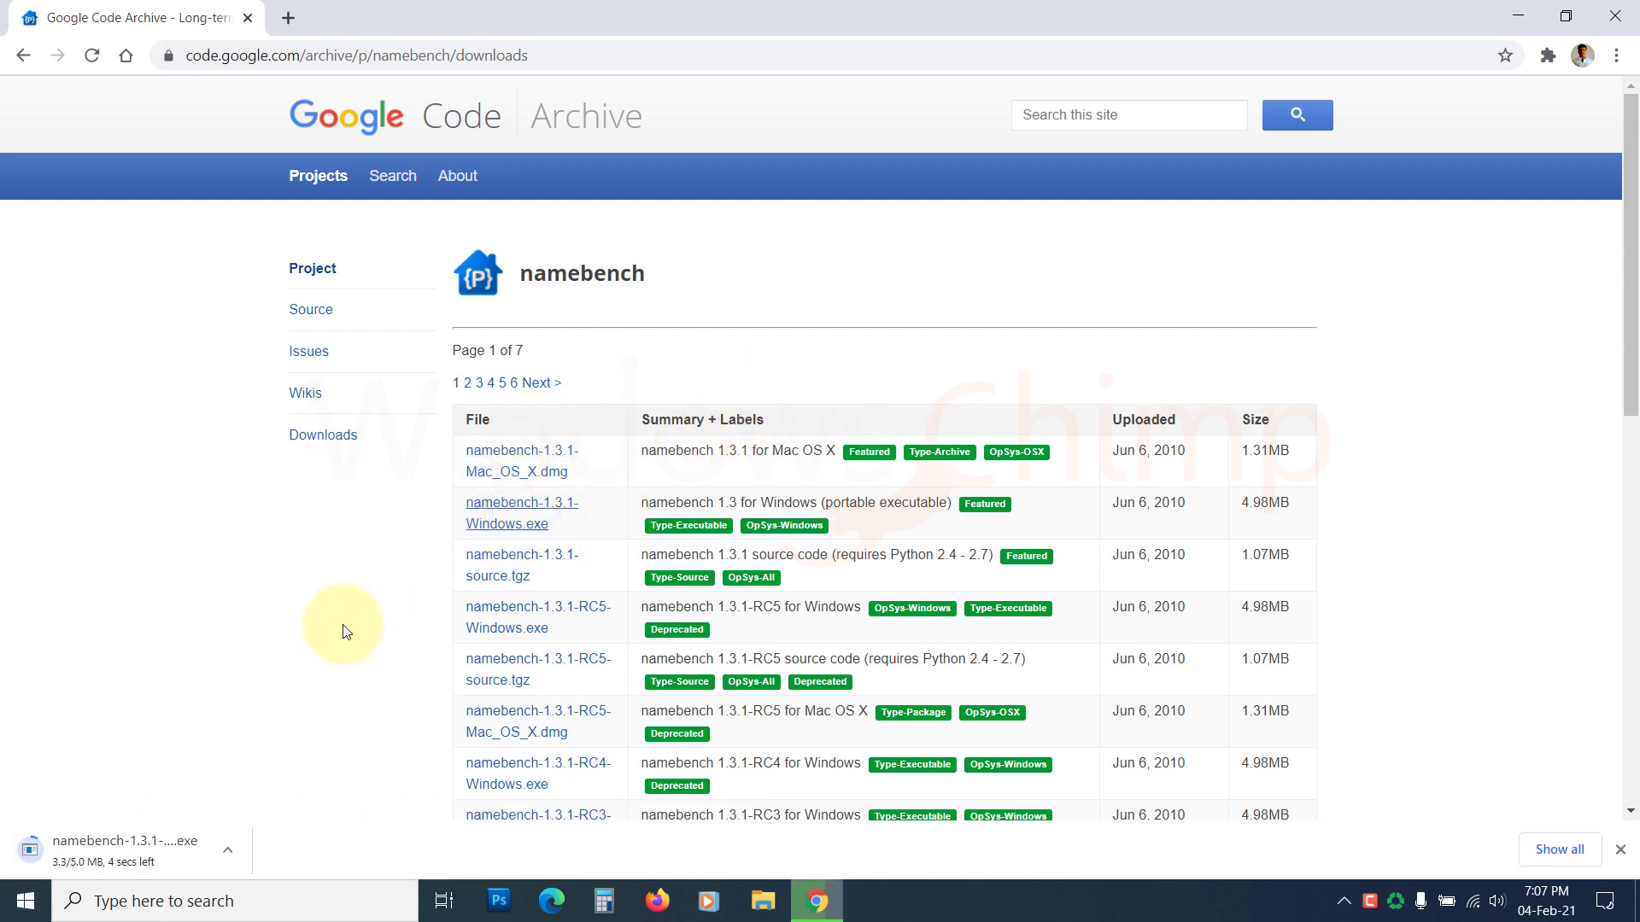
left_click(124, 850)
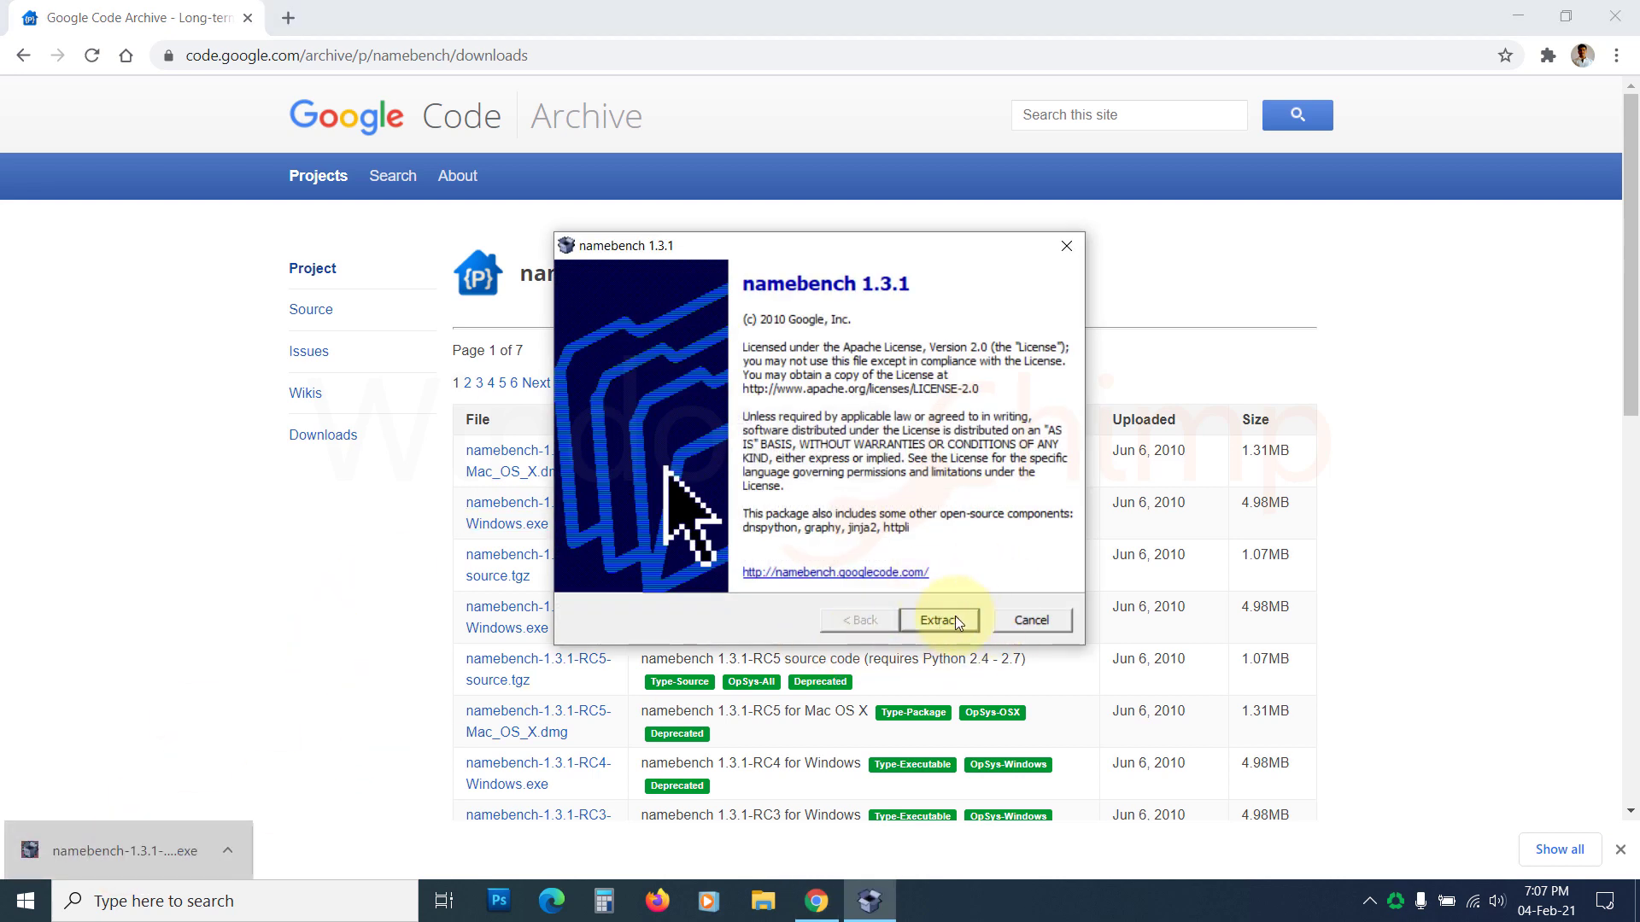
left_click(956, 621)
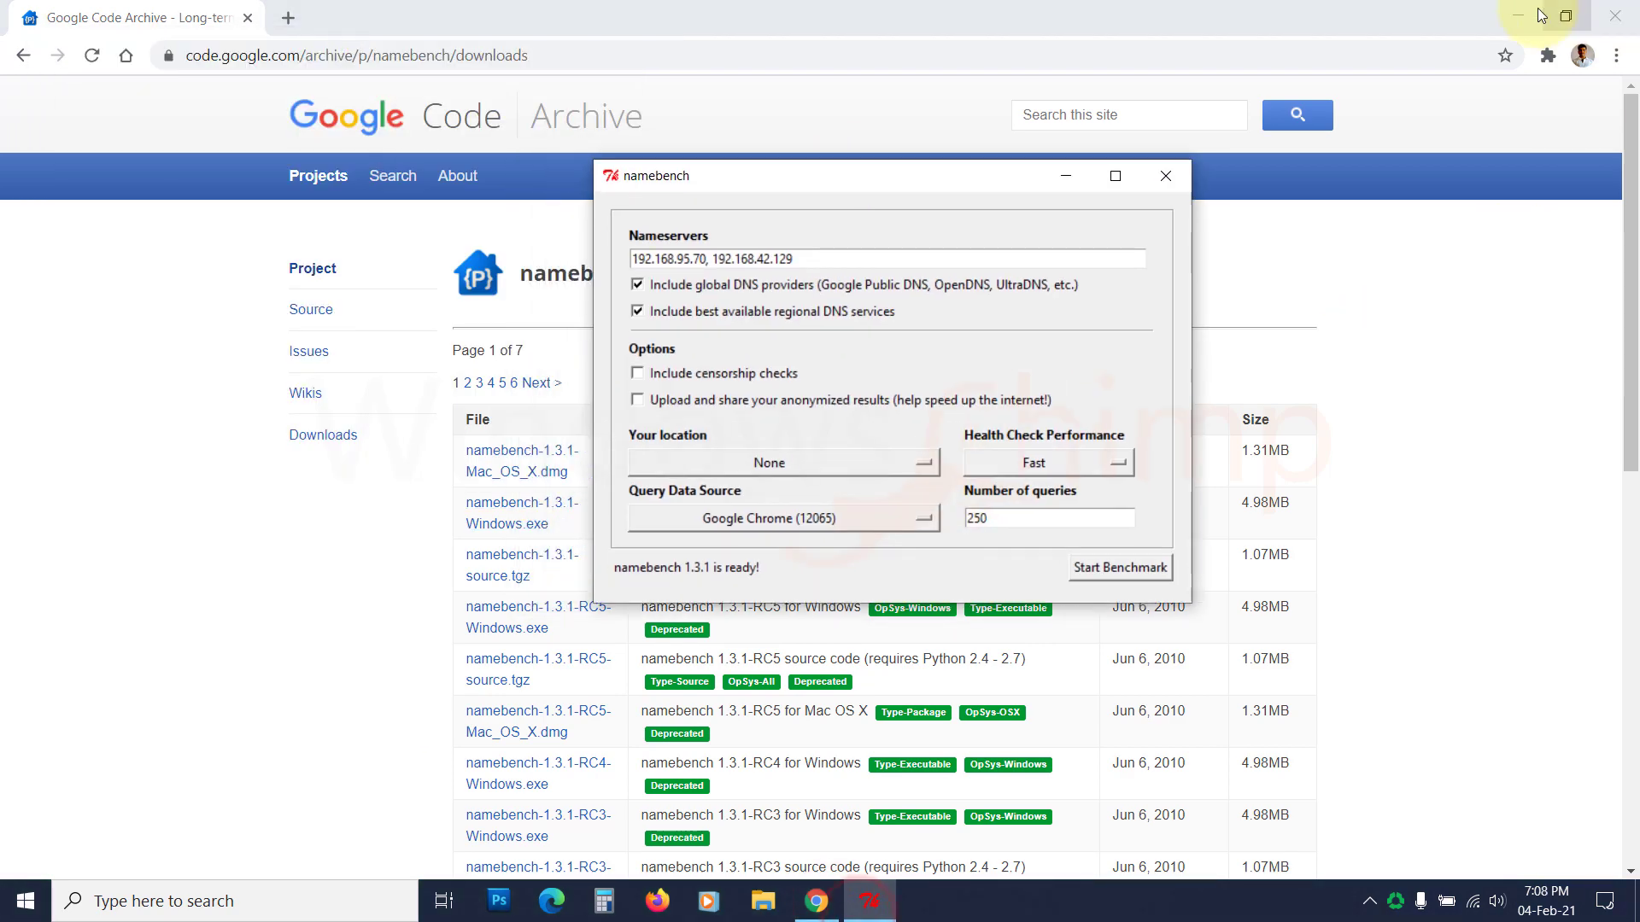
left_click(1518, 16)
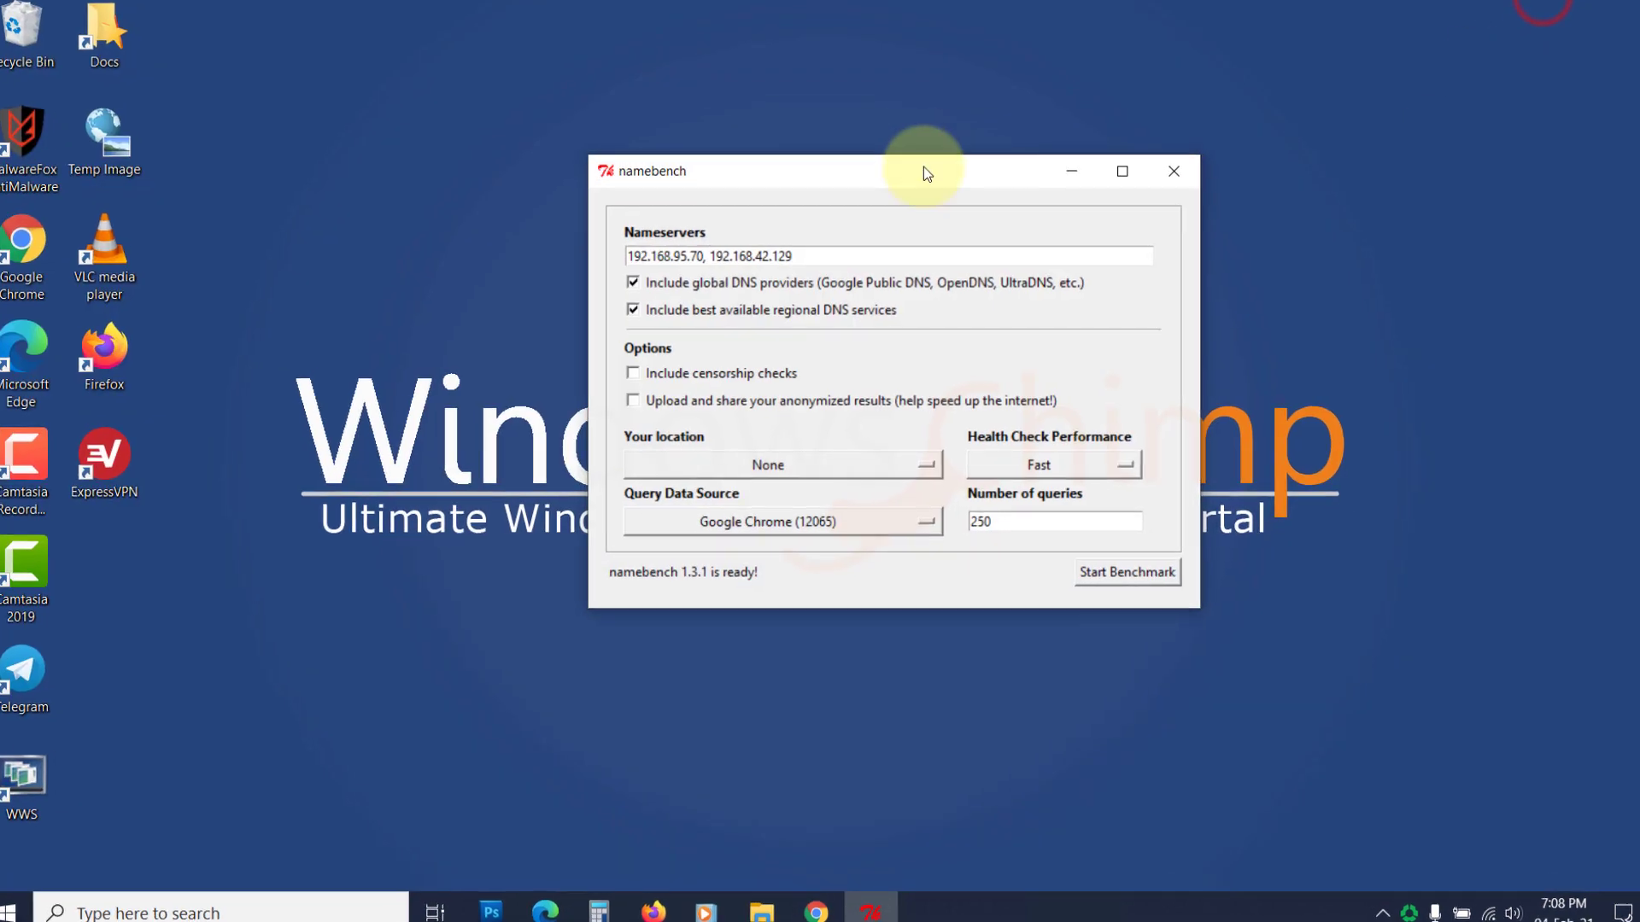
Run a 50-query namebench benchmark and review the Google Public DNS-2 (8.8.4.4) recommendation.
double_click(945, 613)
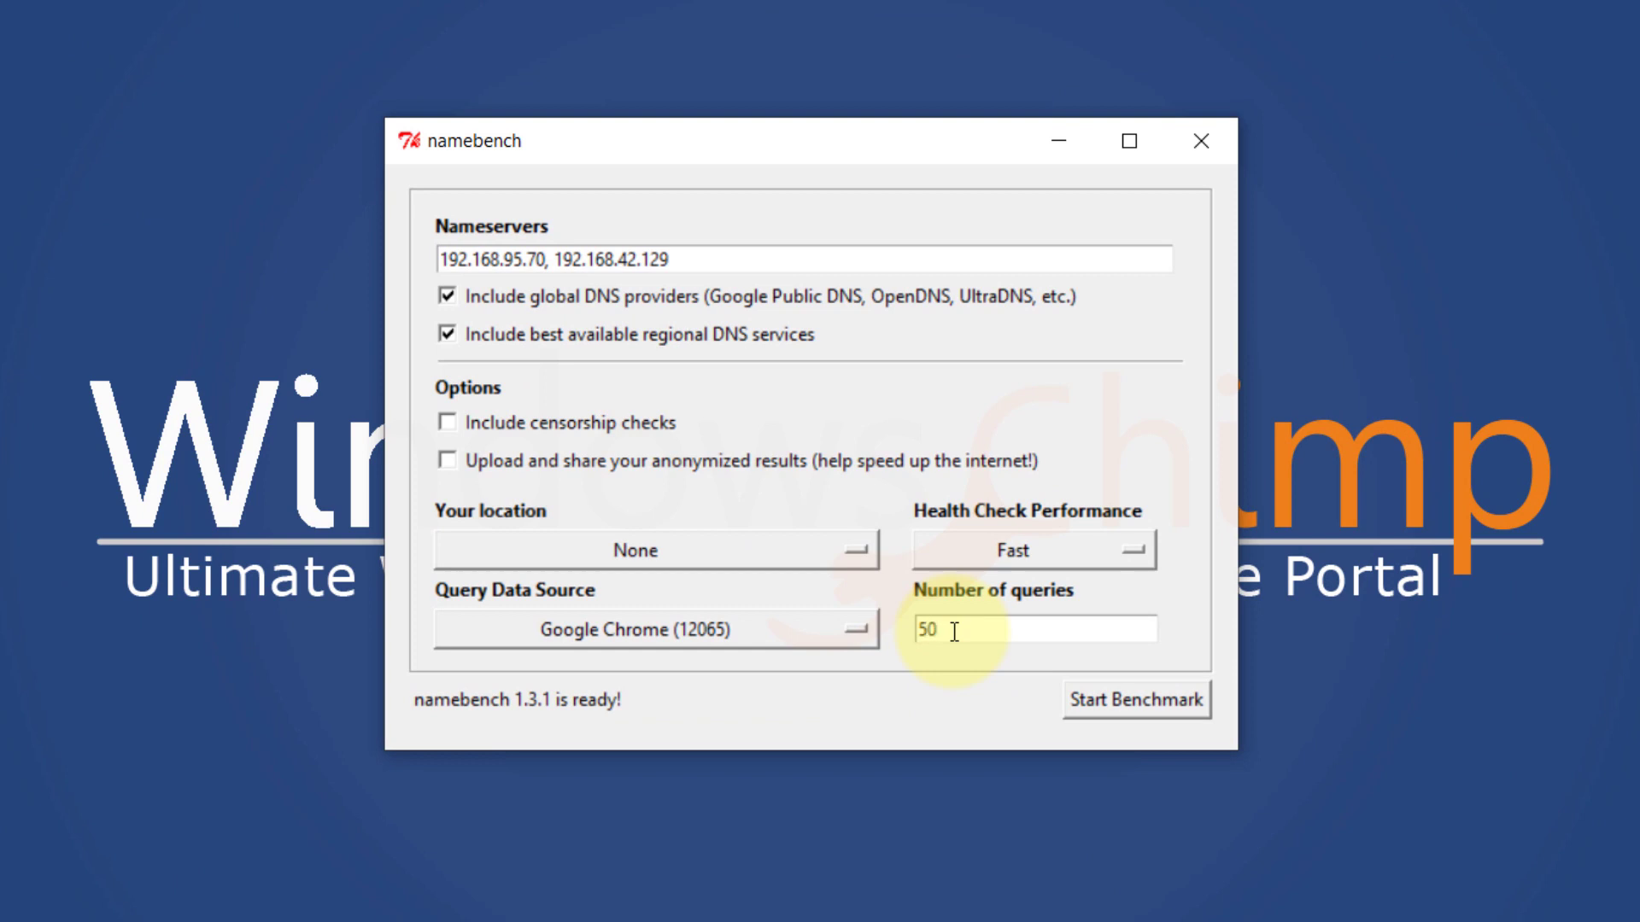
left_click(960, 692)
left_click(1158, 705)
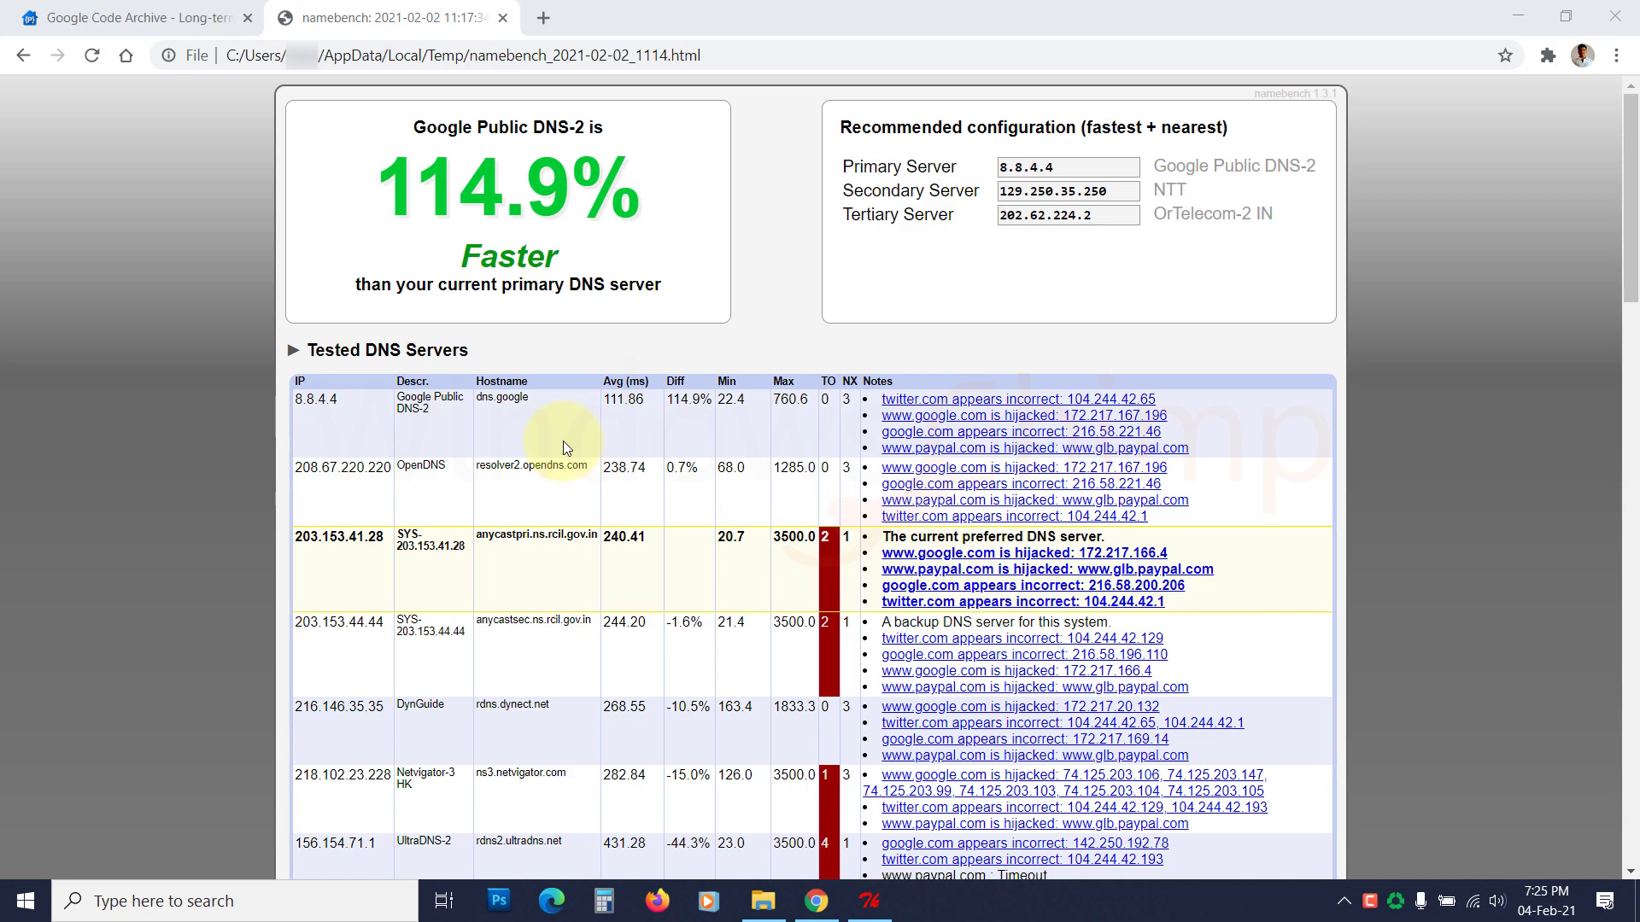
scroll(563, 439, "down", 2)
scroll(561, 439, "up", 2)
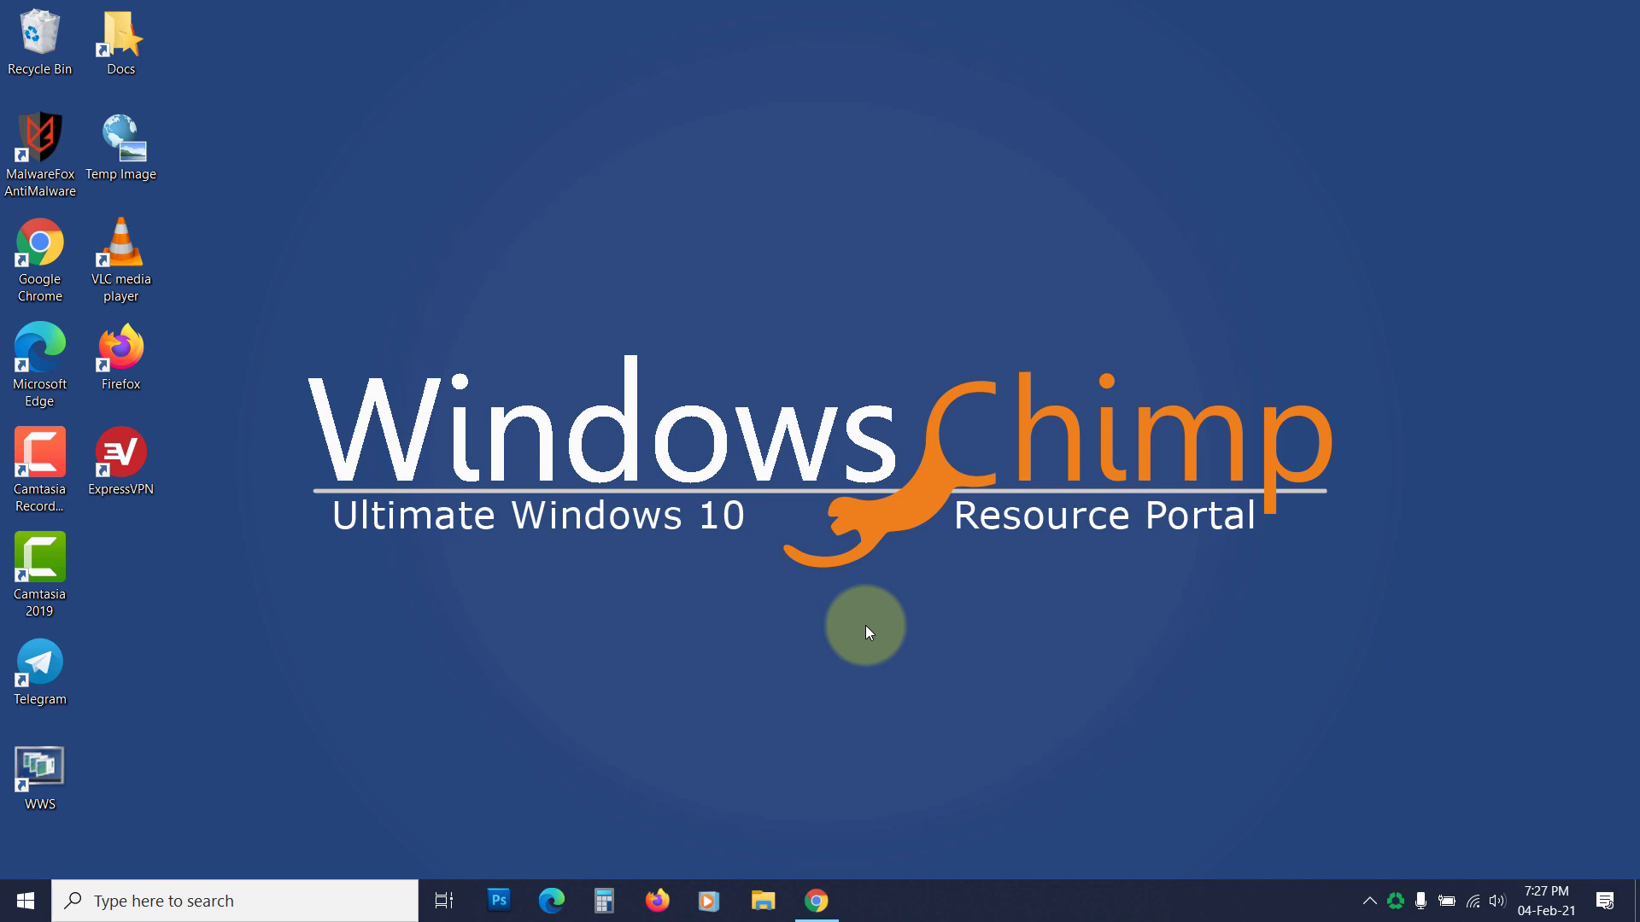
Launch Network Connections with ncpa.cpl from the Run box.
key("super+r")
type("nc")
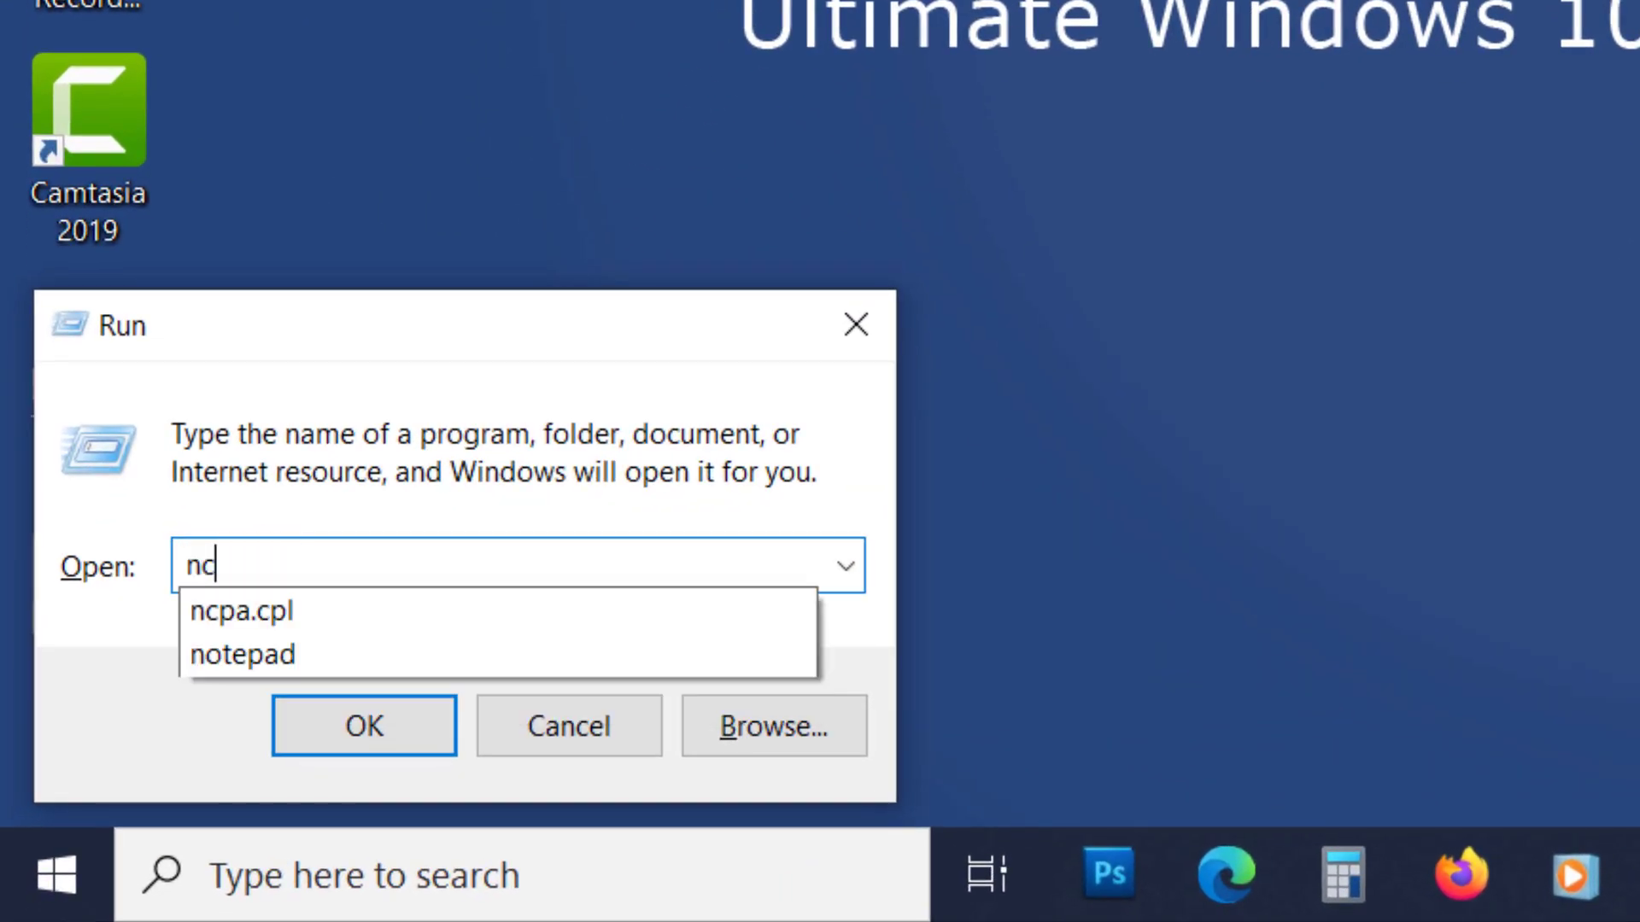
type("pa.cpl")
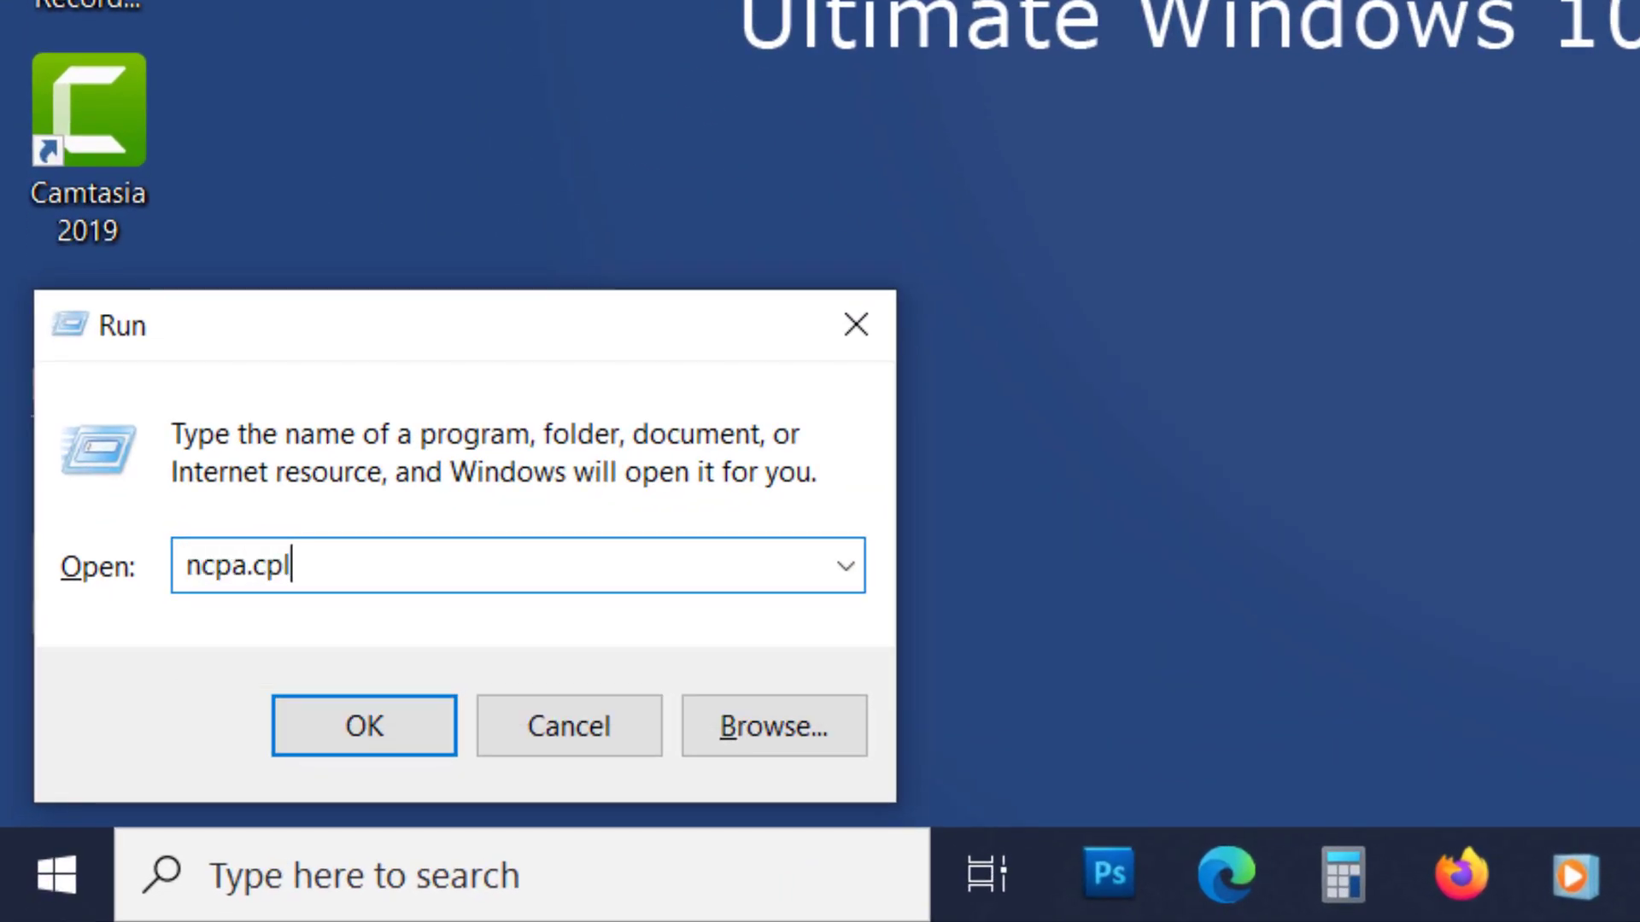
key("Return")
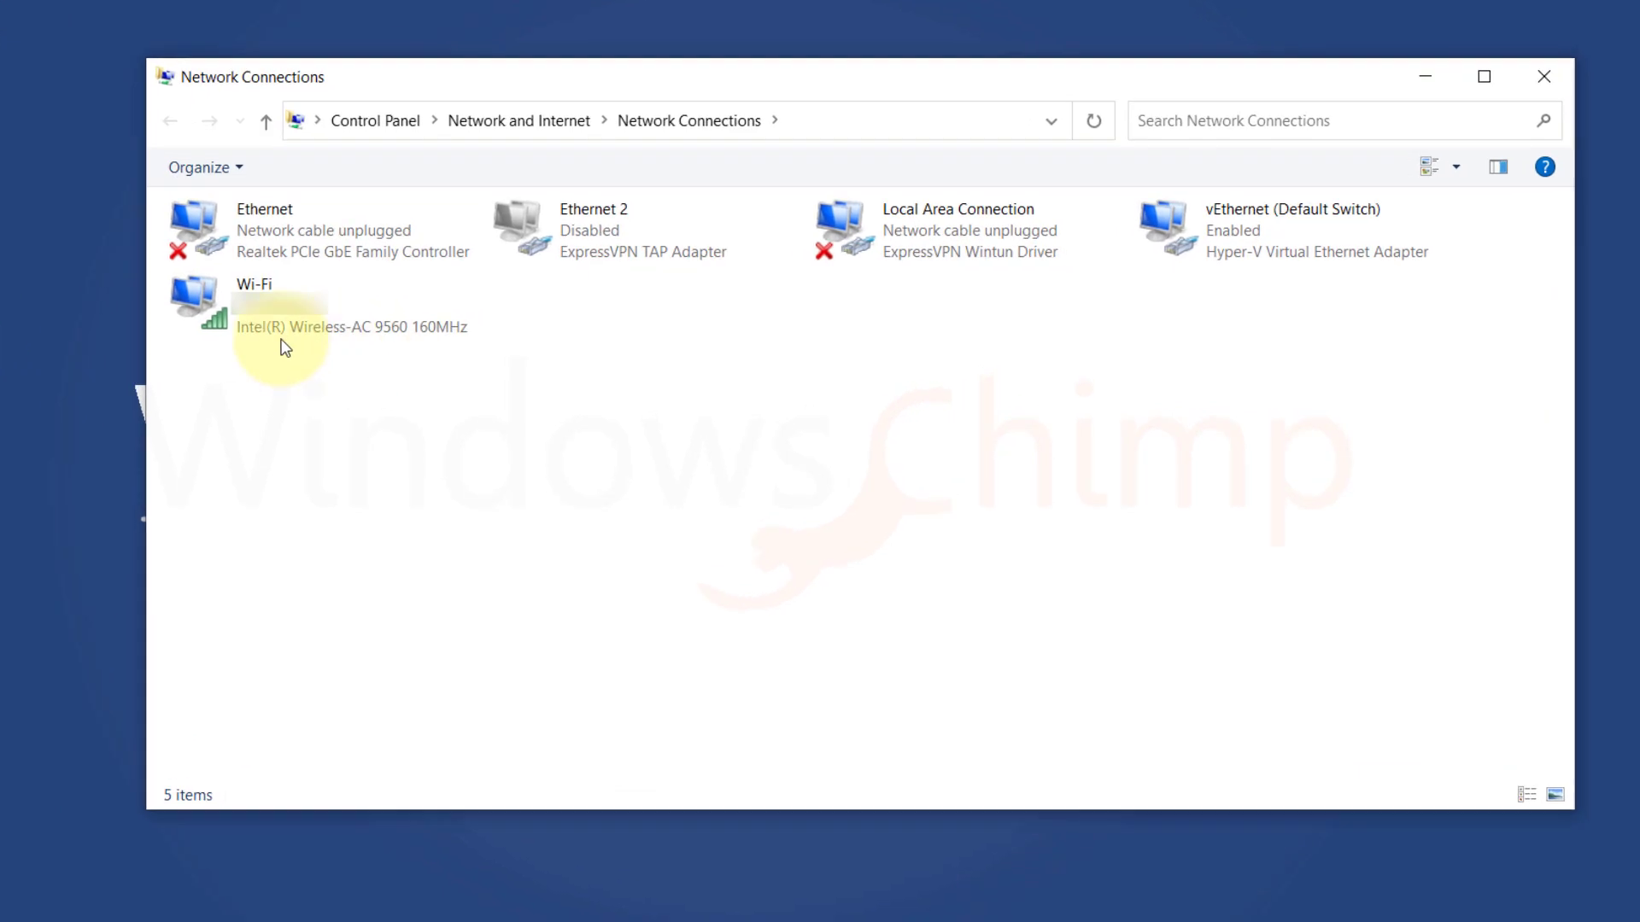
Open the Internet Protocol Version 4 (TCP/IPv4) properties of the Wi-Fi adapter.
left_click(235, 309)
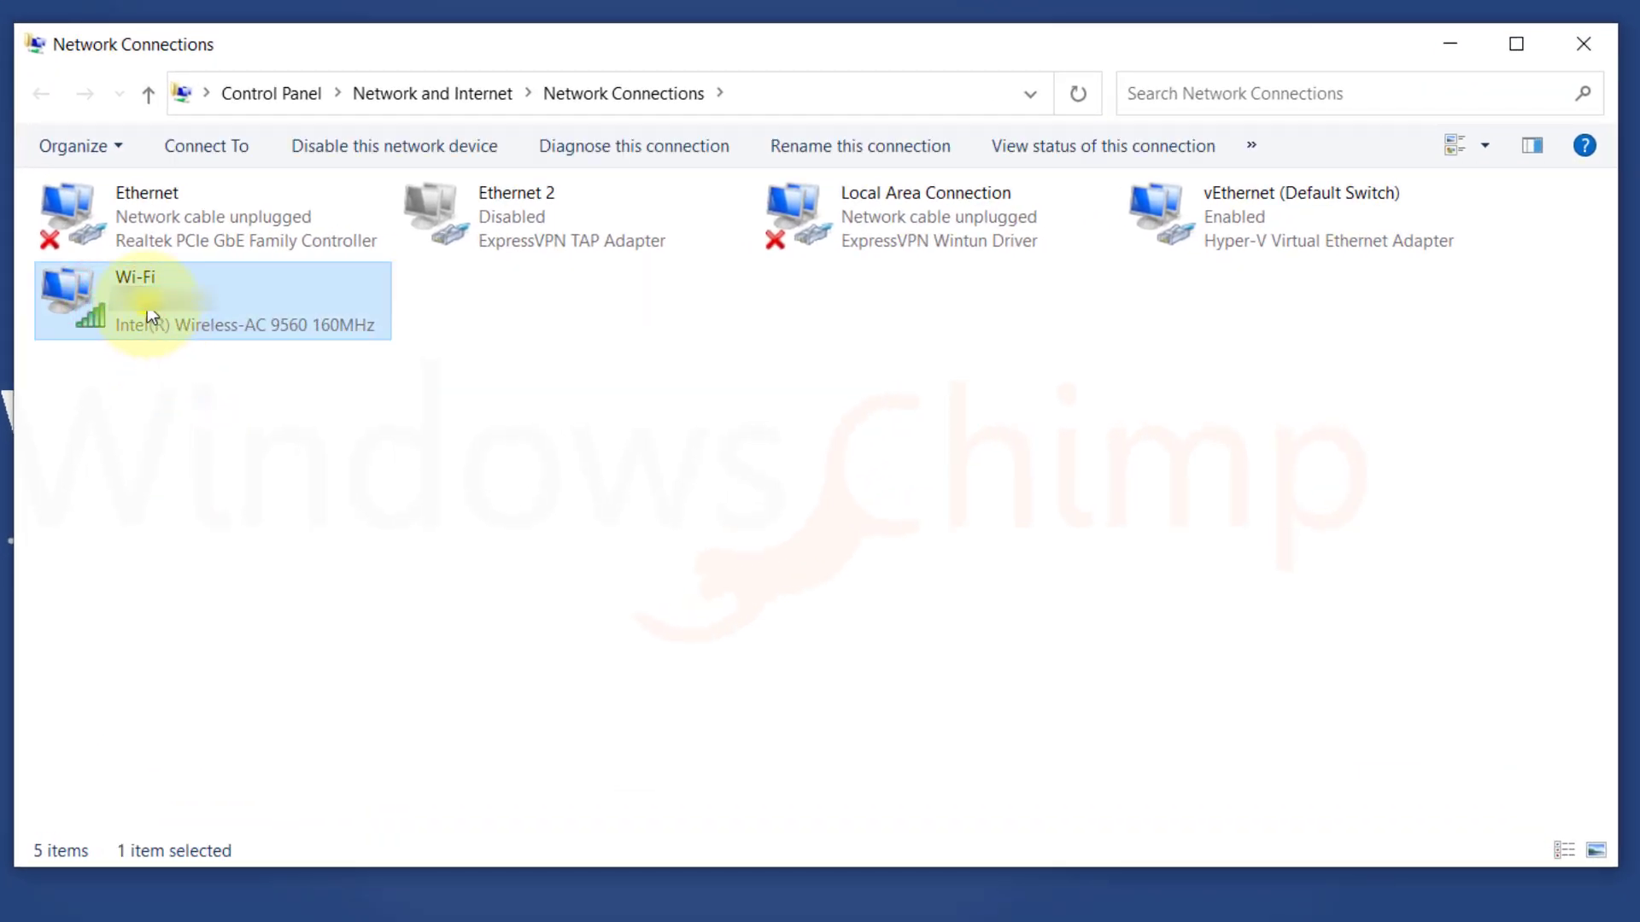
right_click(149, 318)
left_click(269, 613)
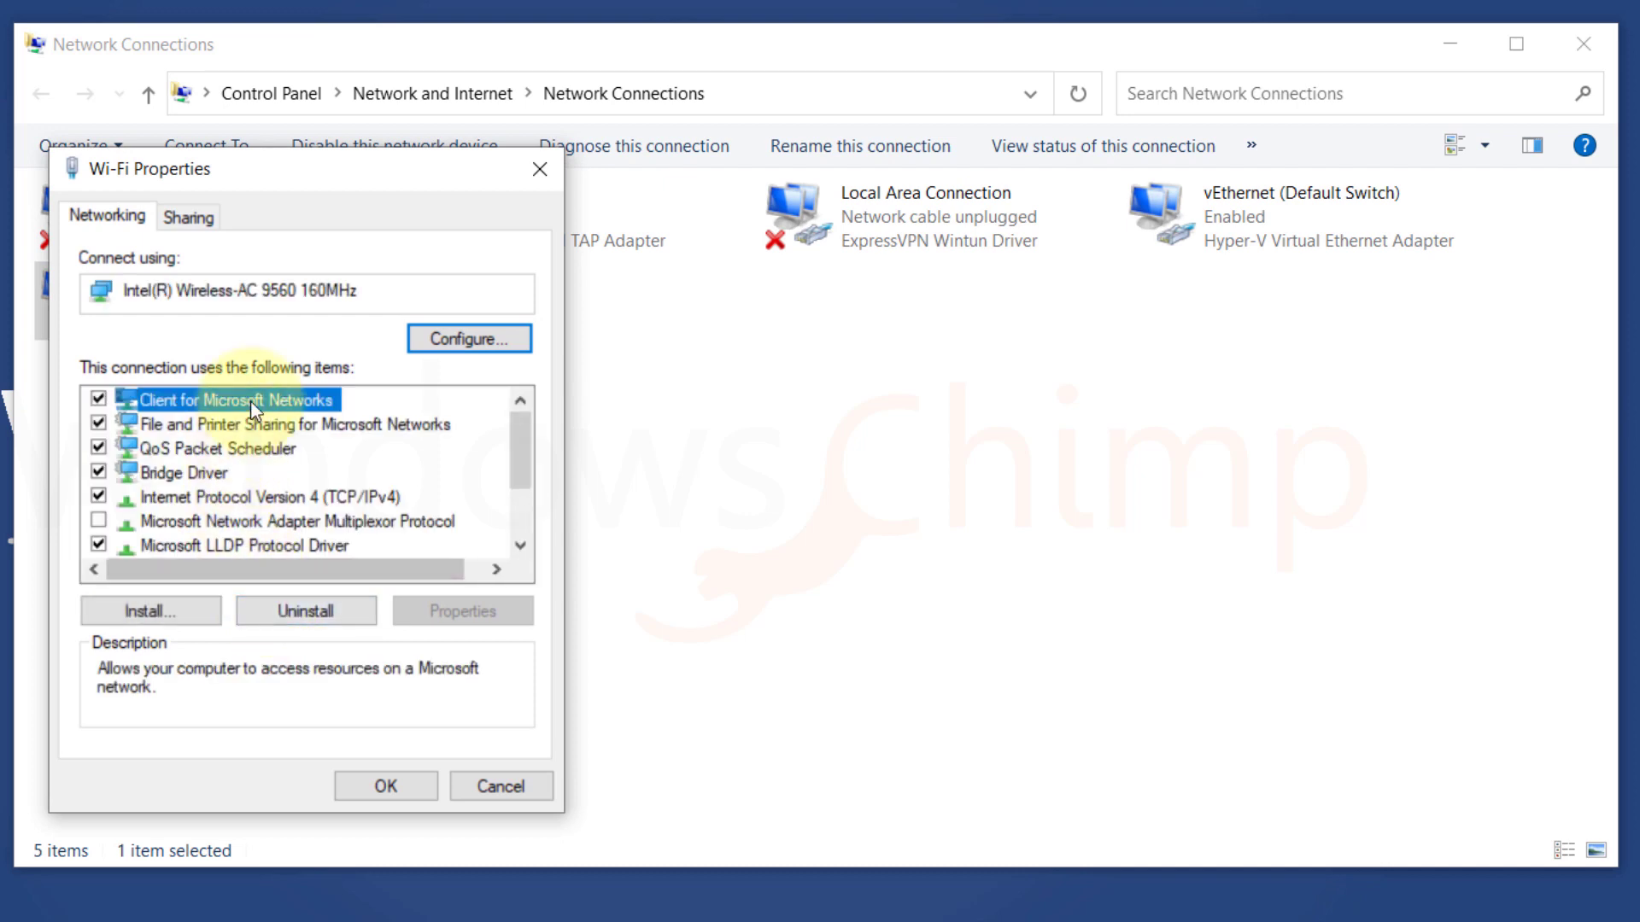
left_click(301, 498)
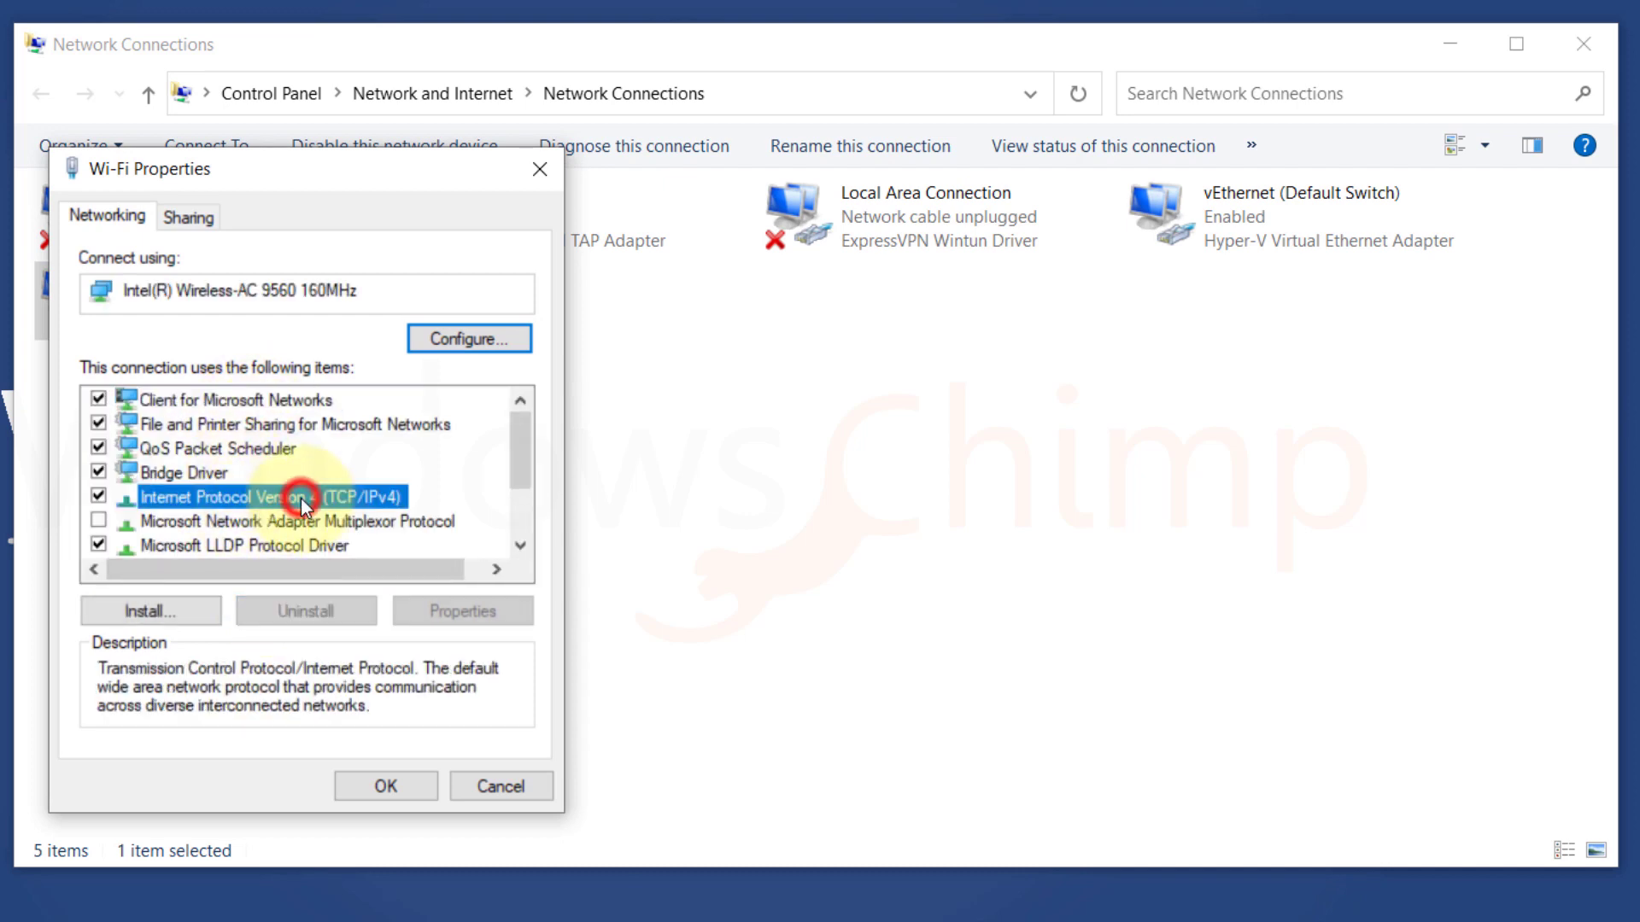
left_click(488, 612)
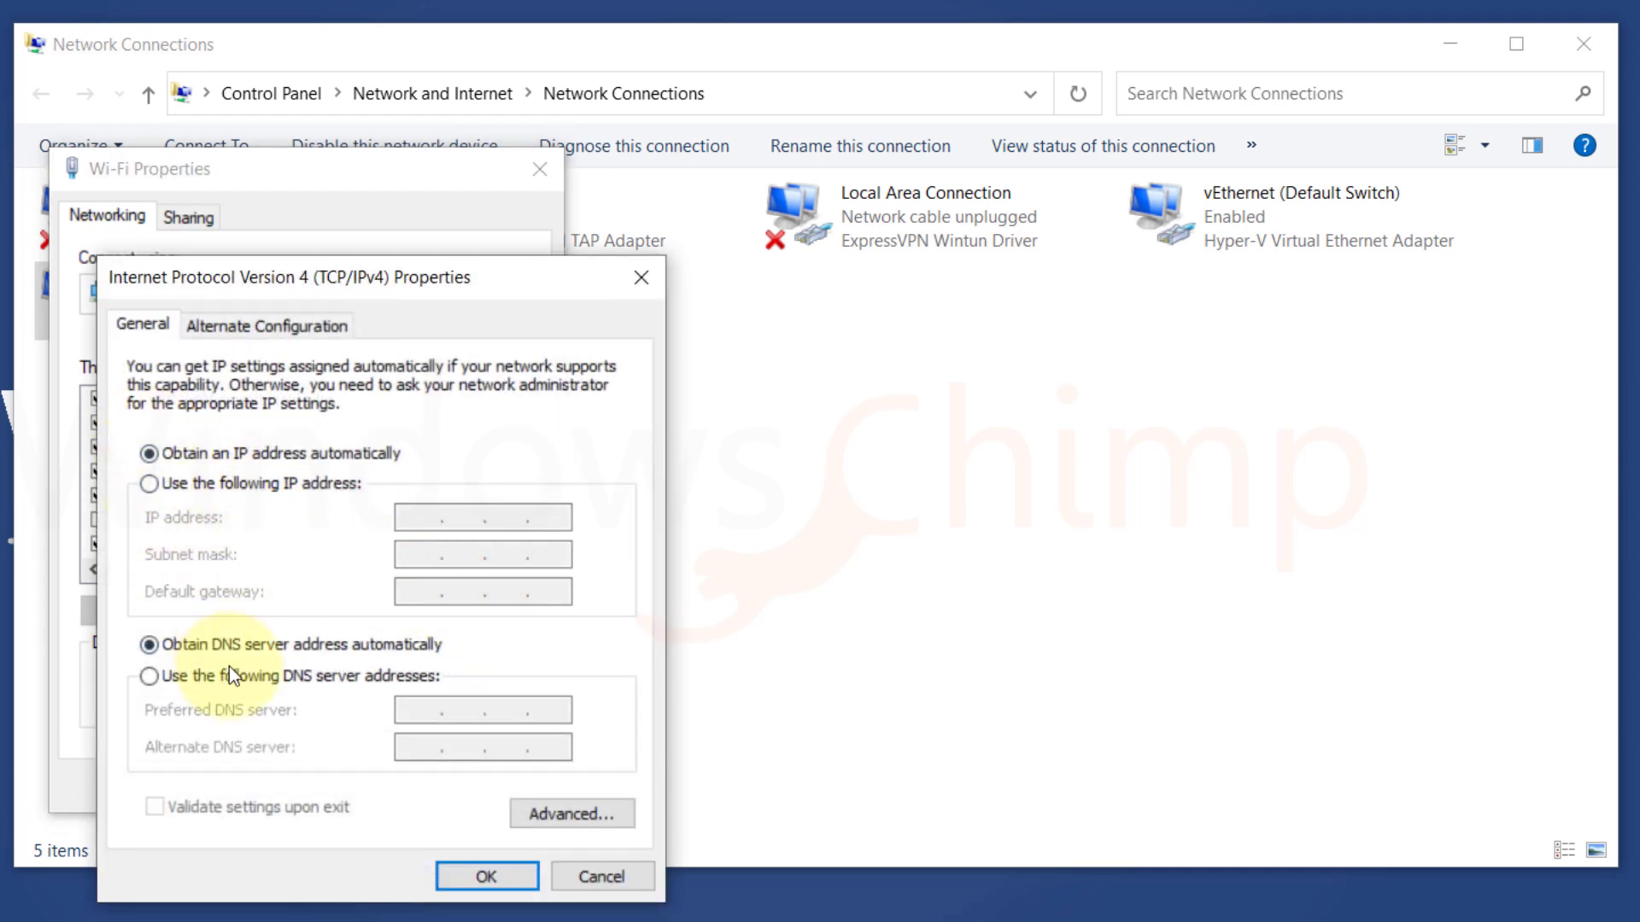
Switch to manual DNS with preferred 8.8.4.4 and alternate 129.250.35.250.
left_click(159, 677)
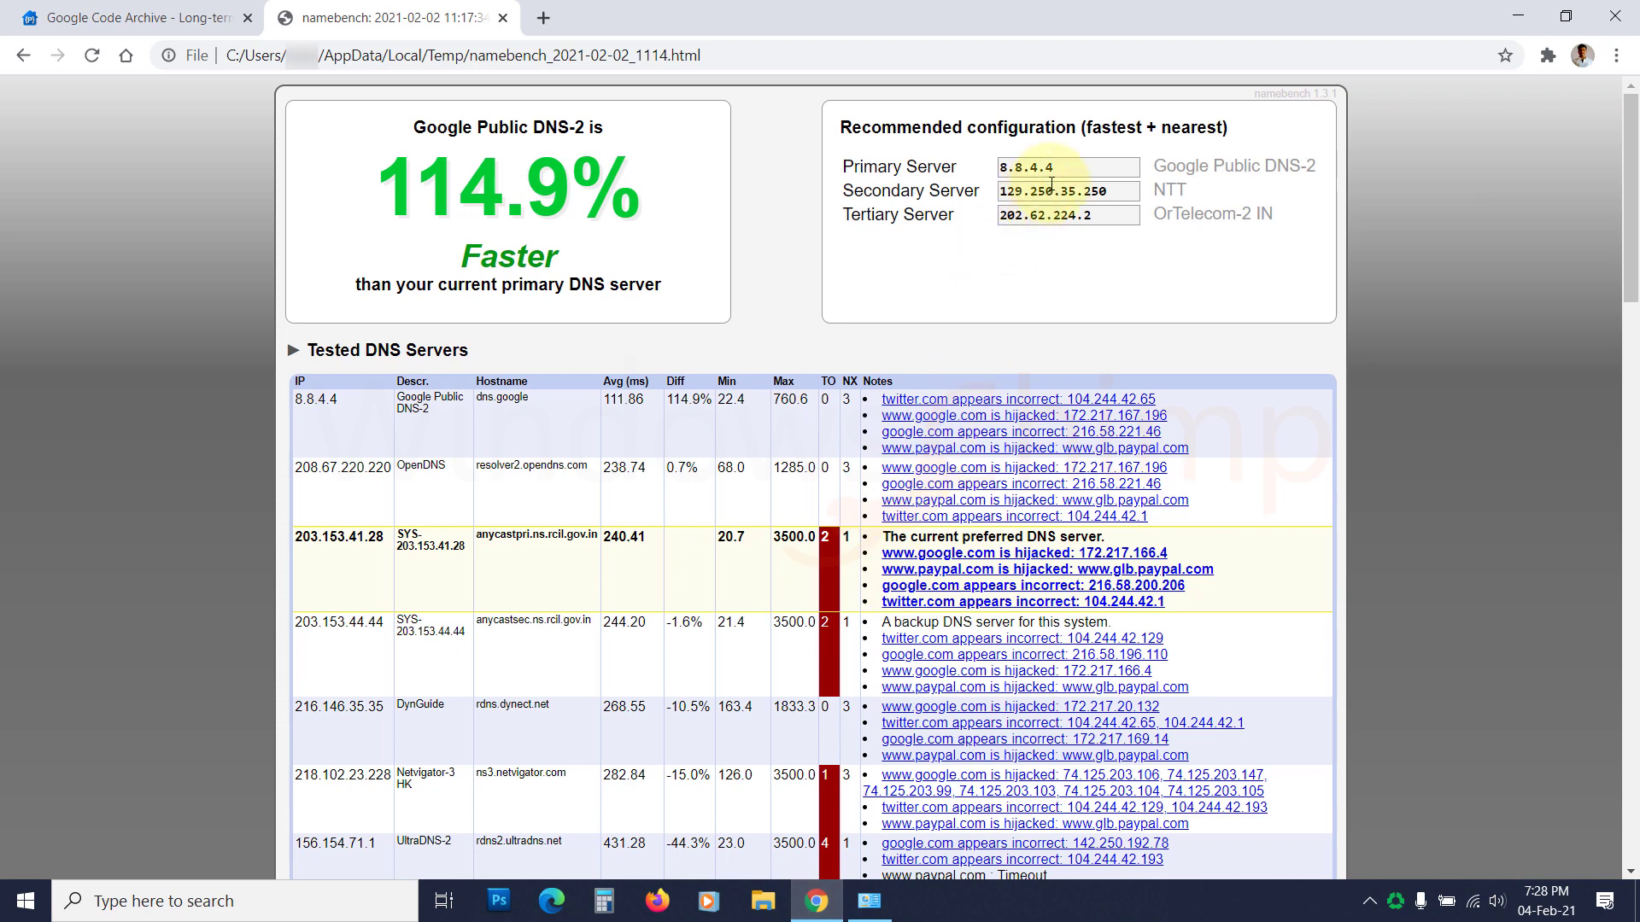
left_click(1518, 16)
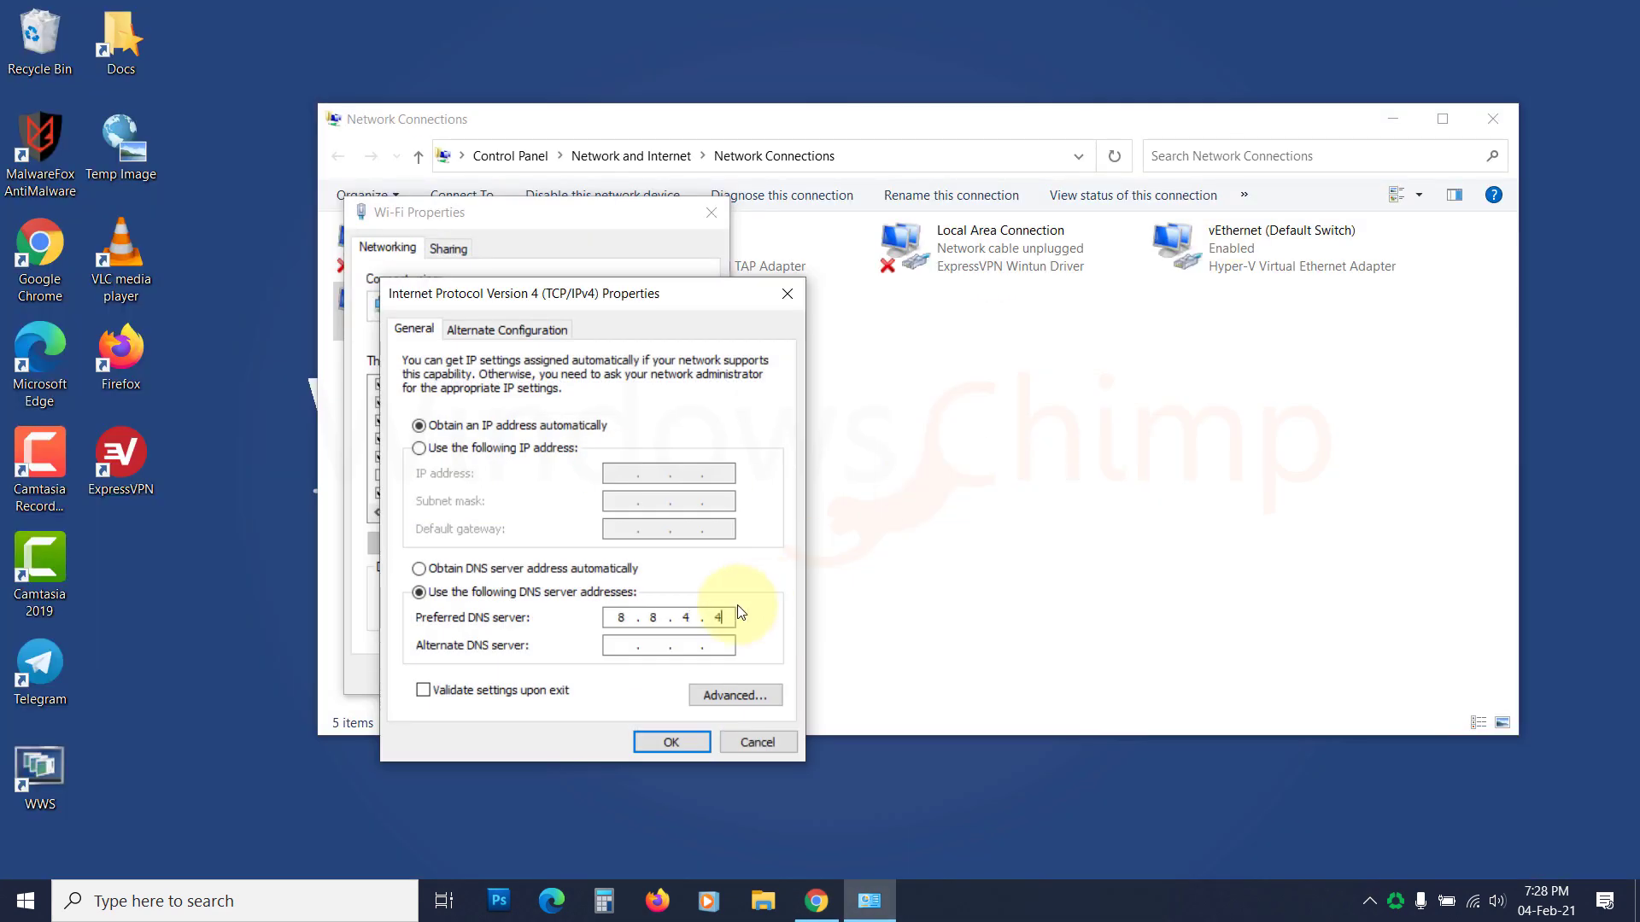
type("1 . . .")
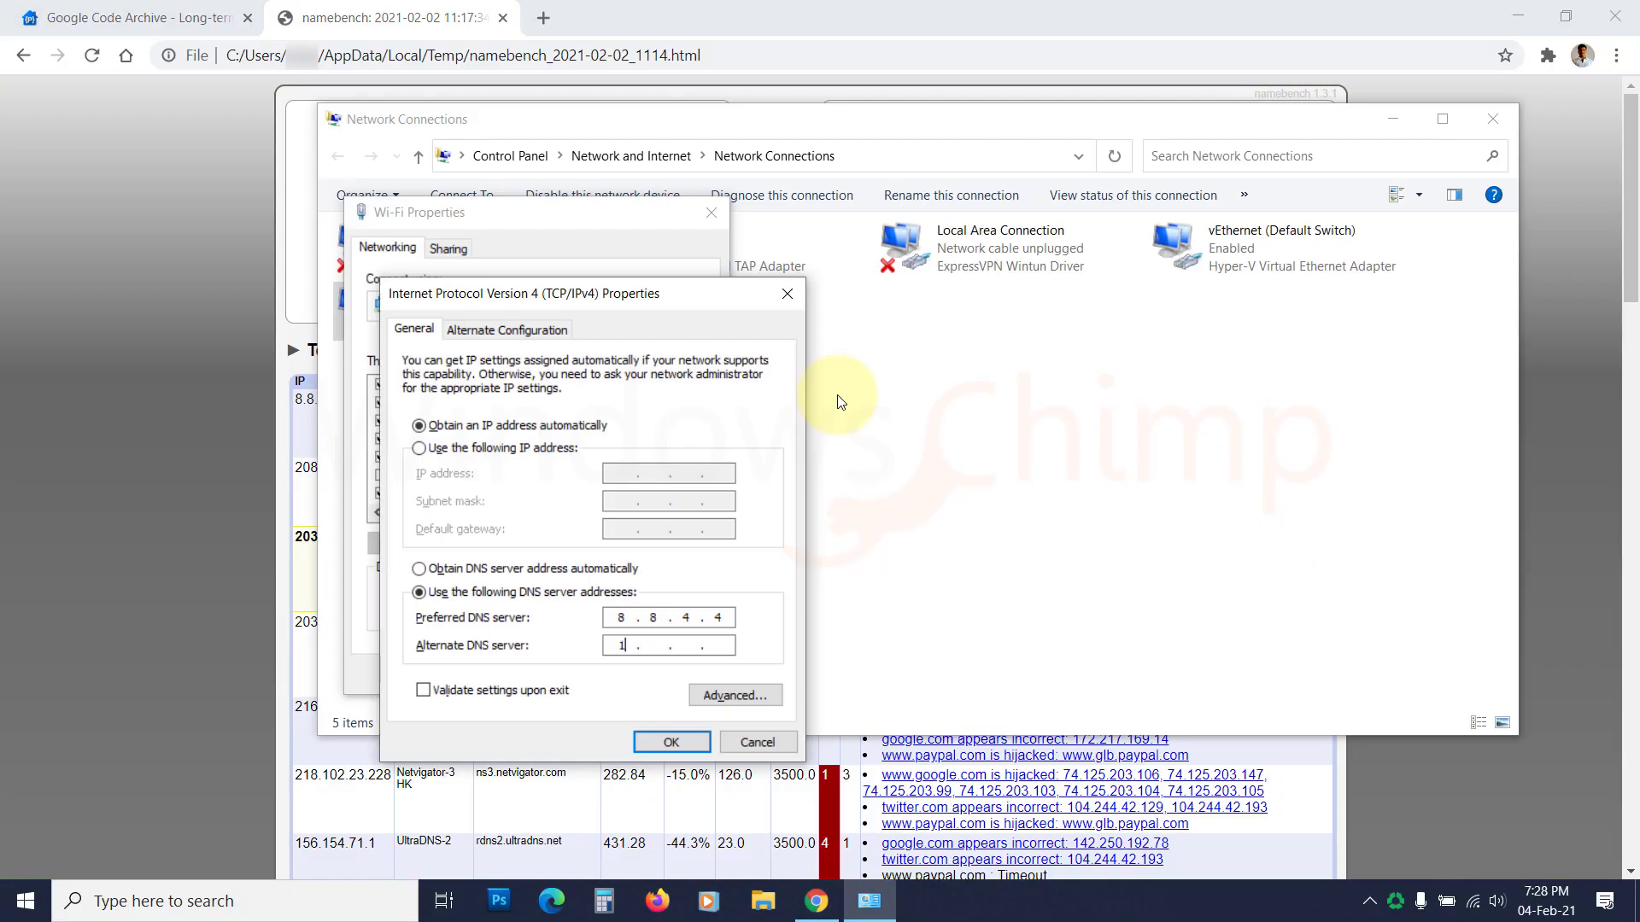
type("5.")
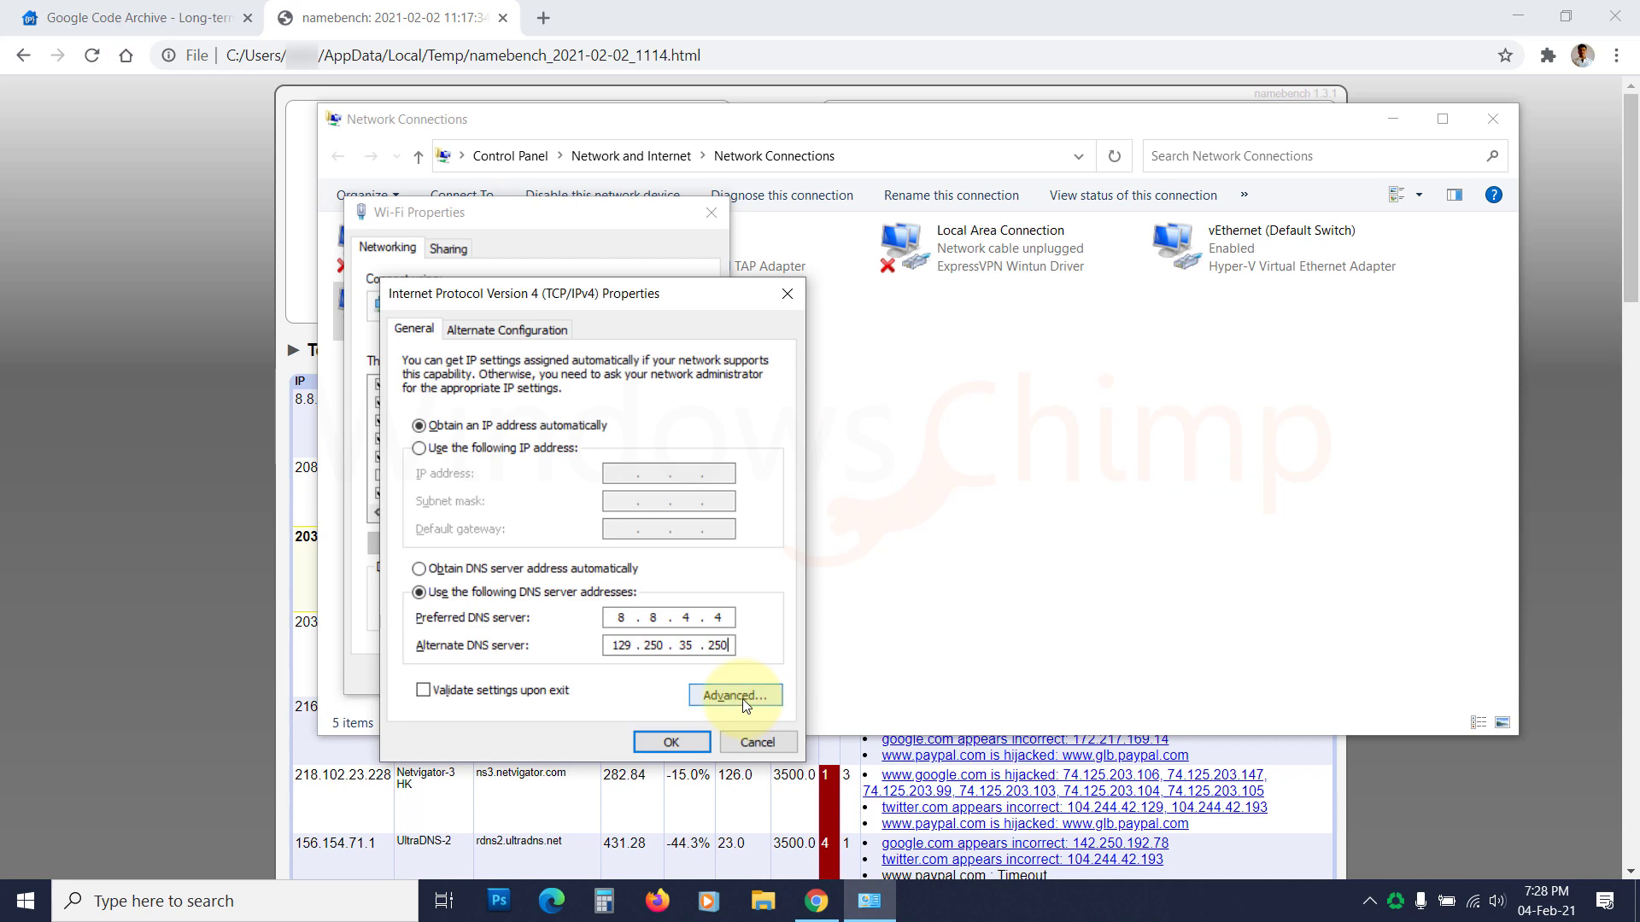
Add 202.62.224.2 as a third DNS server in Advanced settings and save both dialogs.
left_click(736, 696)
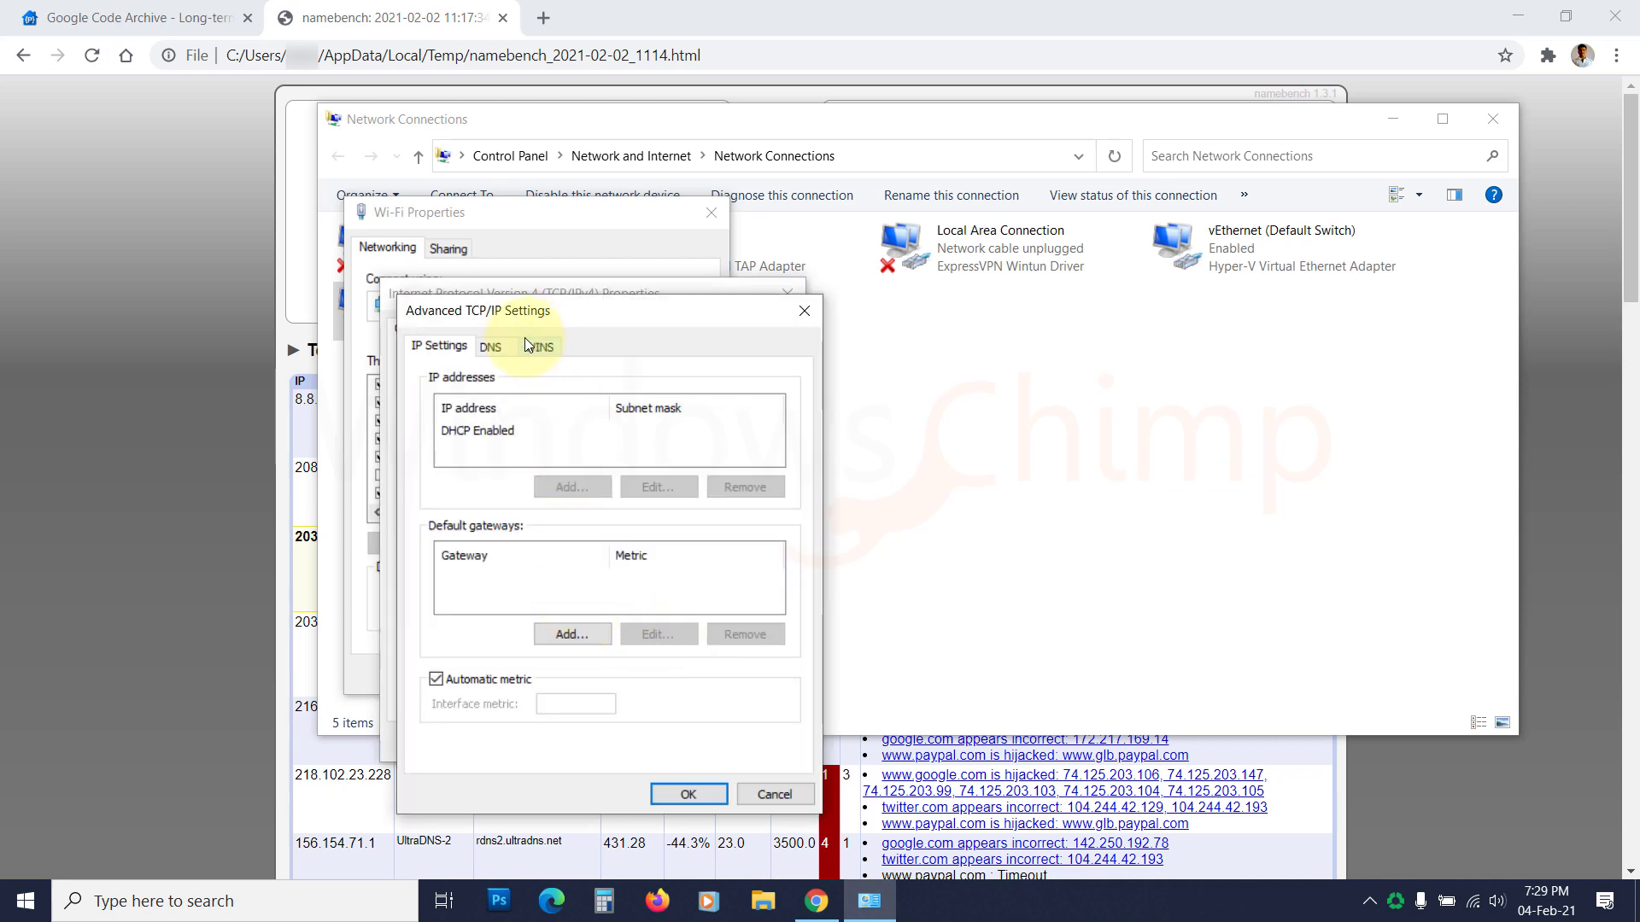
left_click(490, 347)
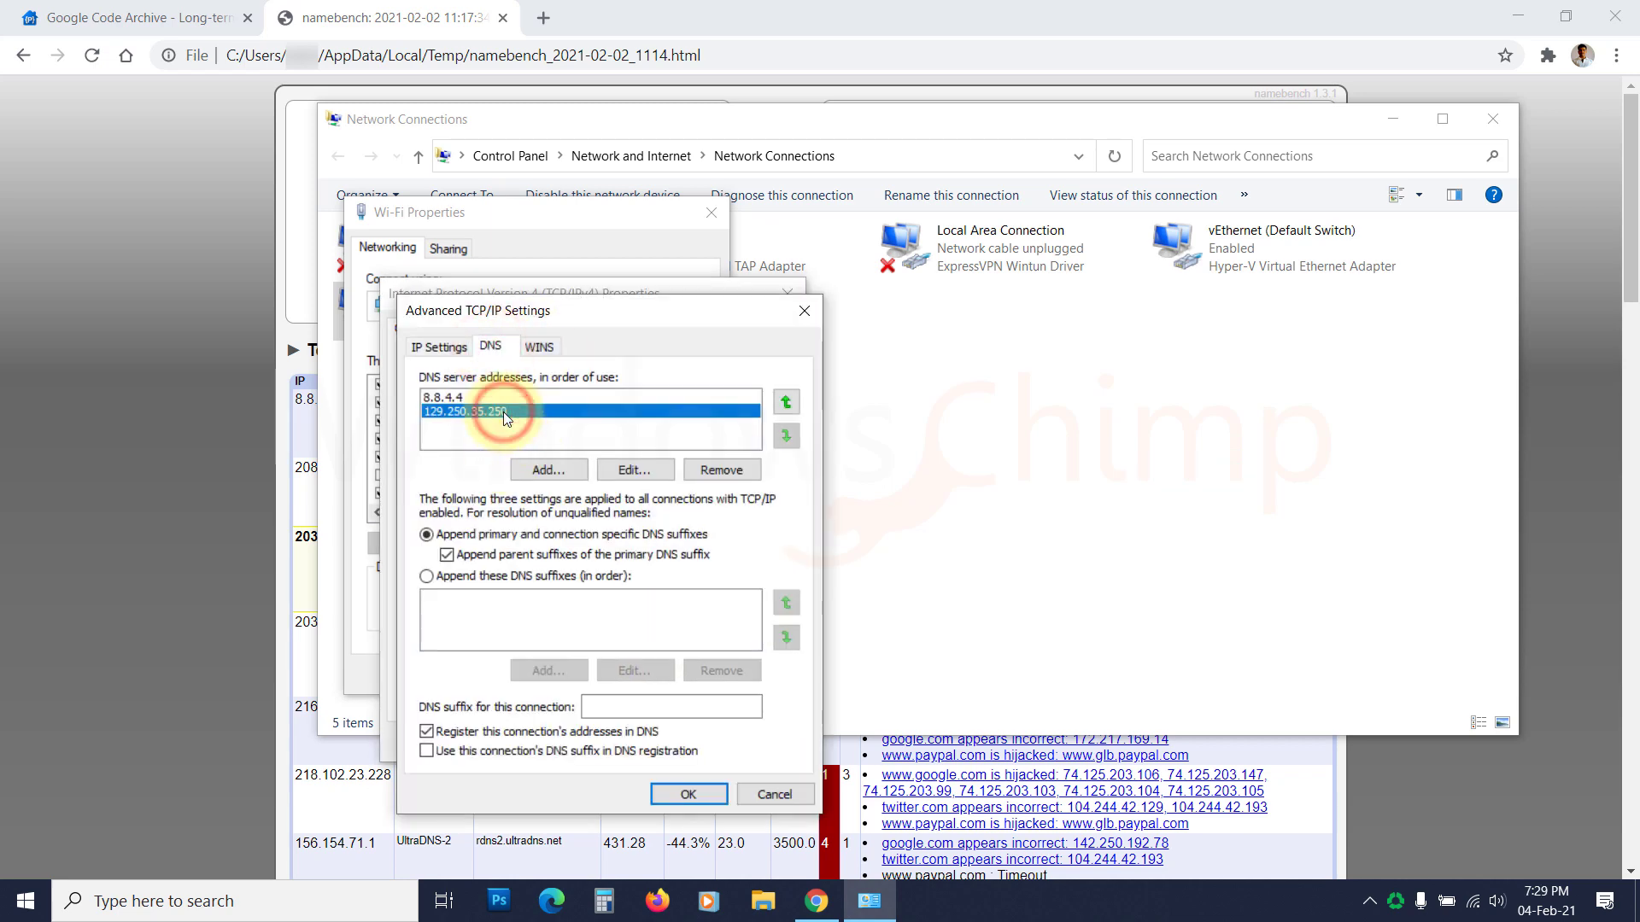
left_click(548, 469)
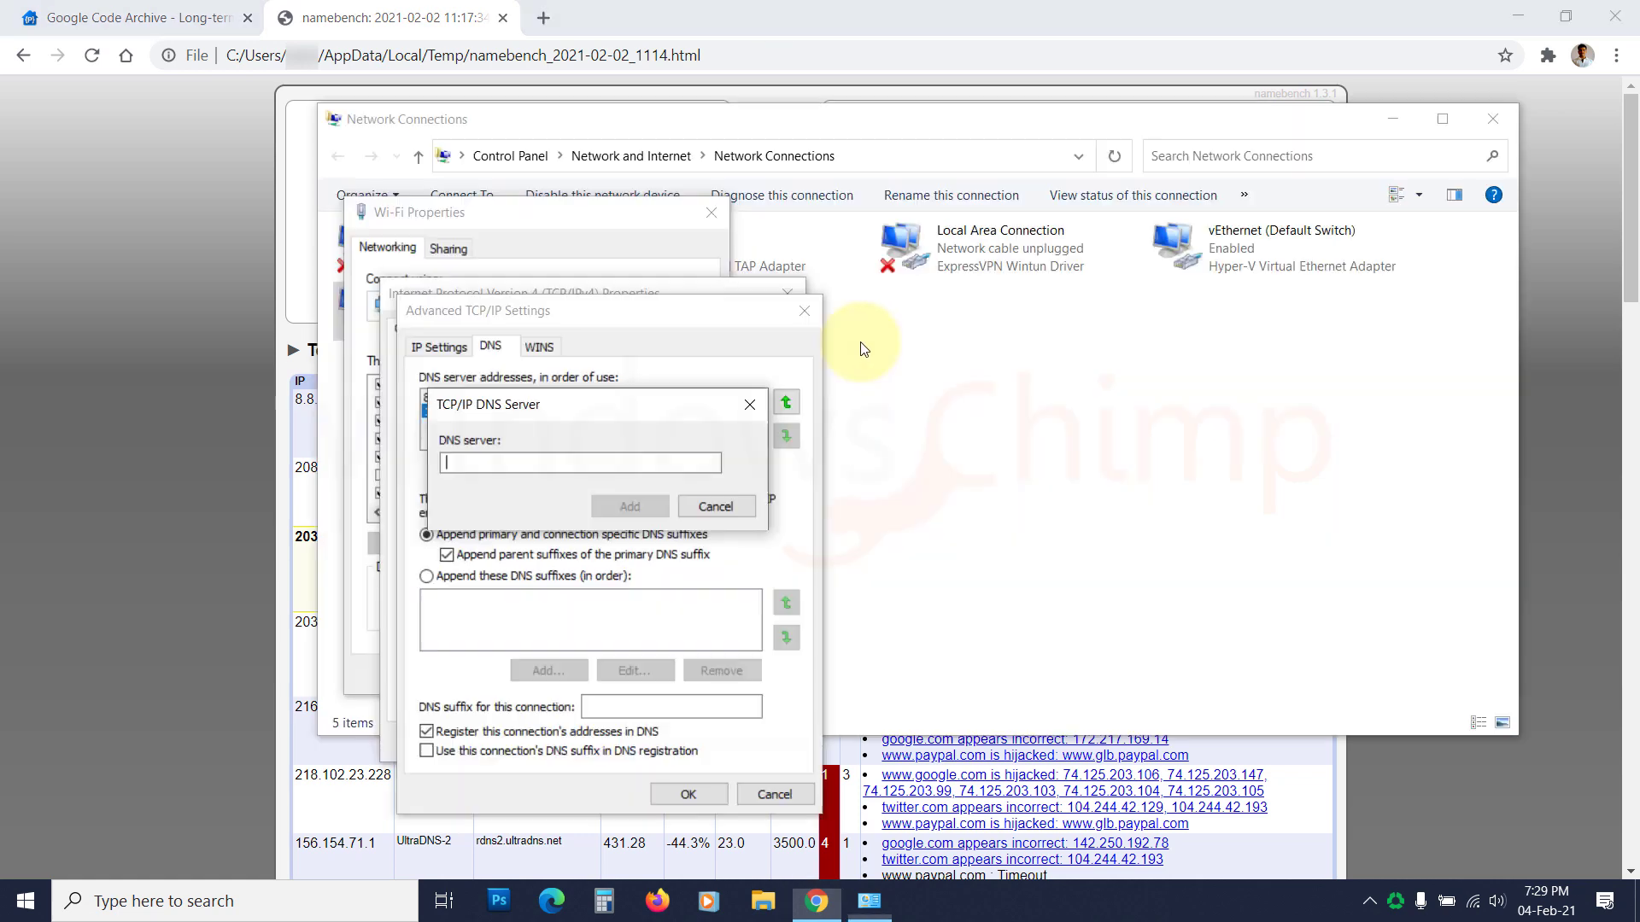
type("20")
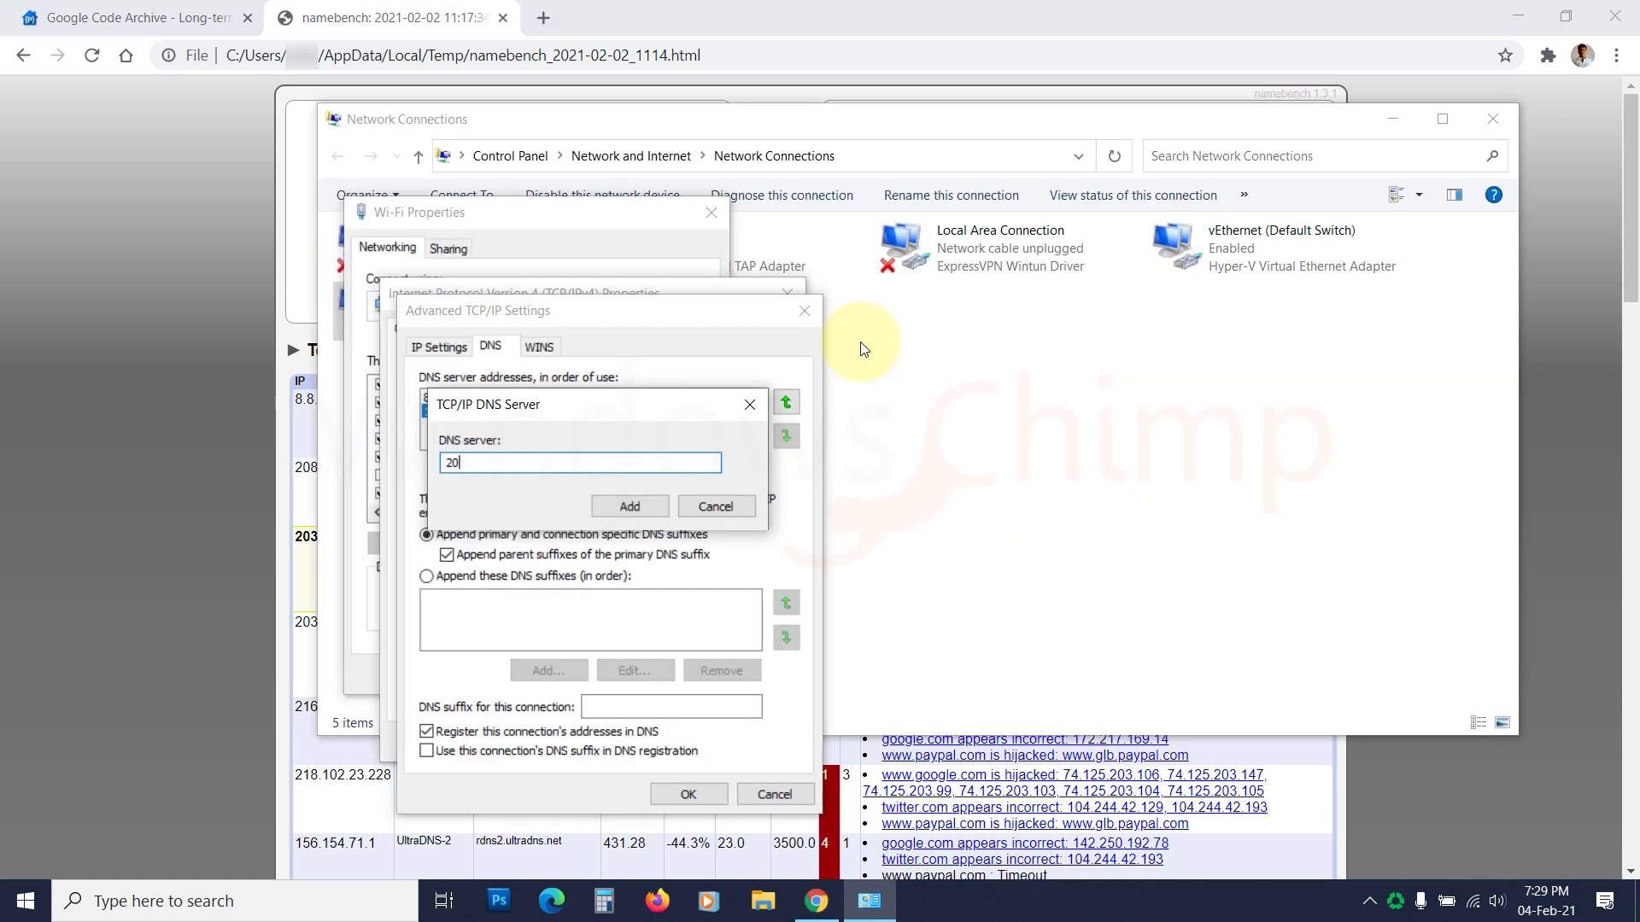
type("2.62.224.2")
left_click(630, 507)
left_click(451, 398)
left_click(463, 413)
left_click(692, 793)
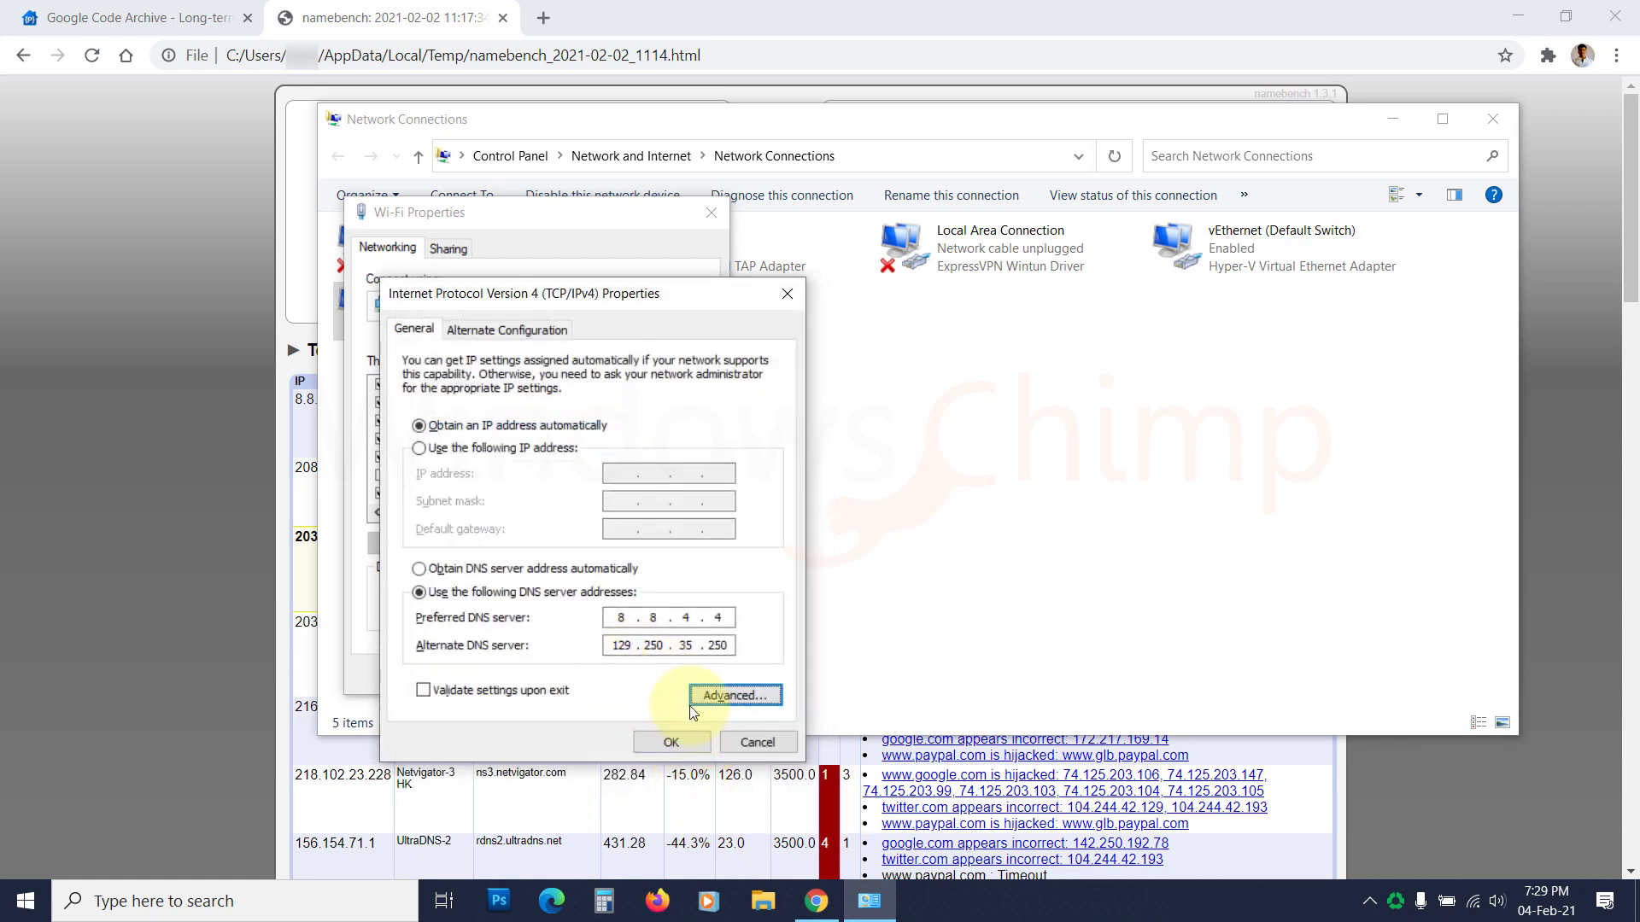
left_click(671, 742)
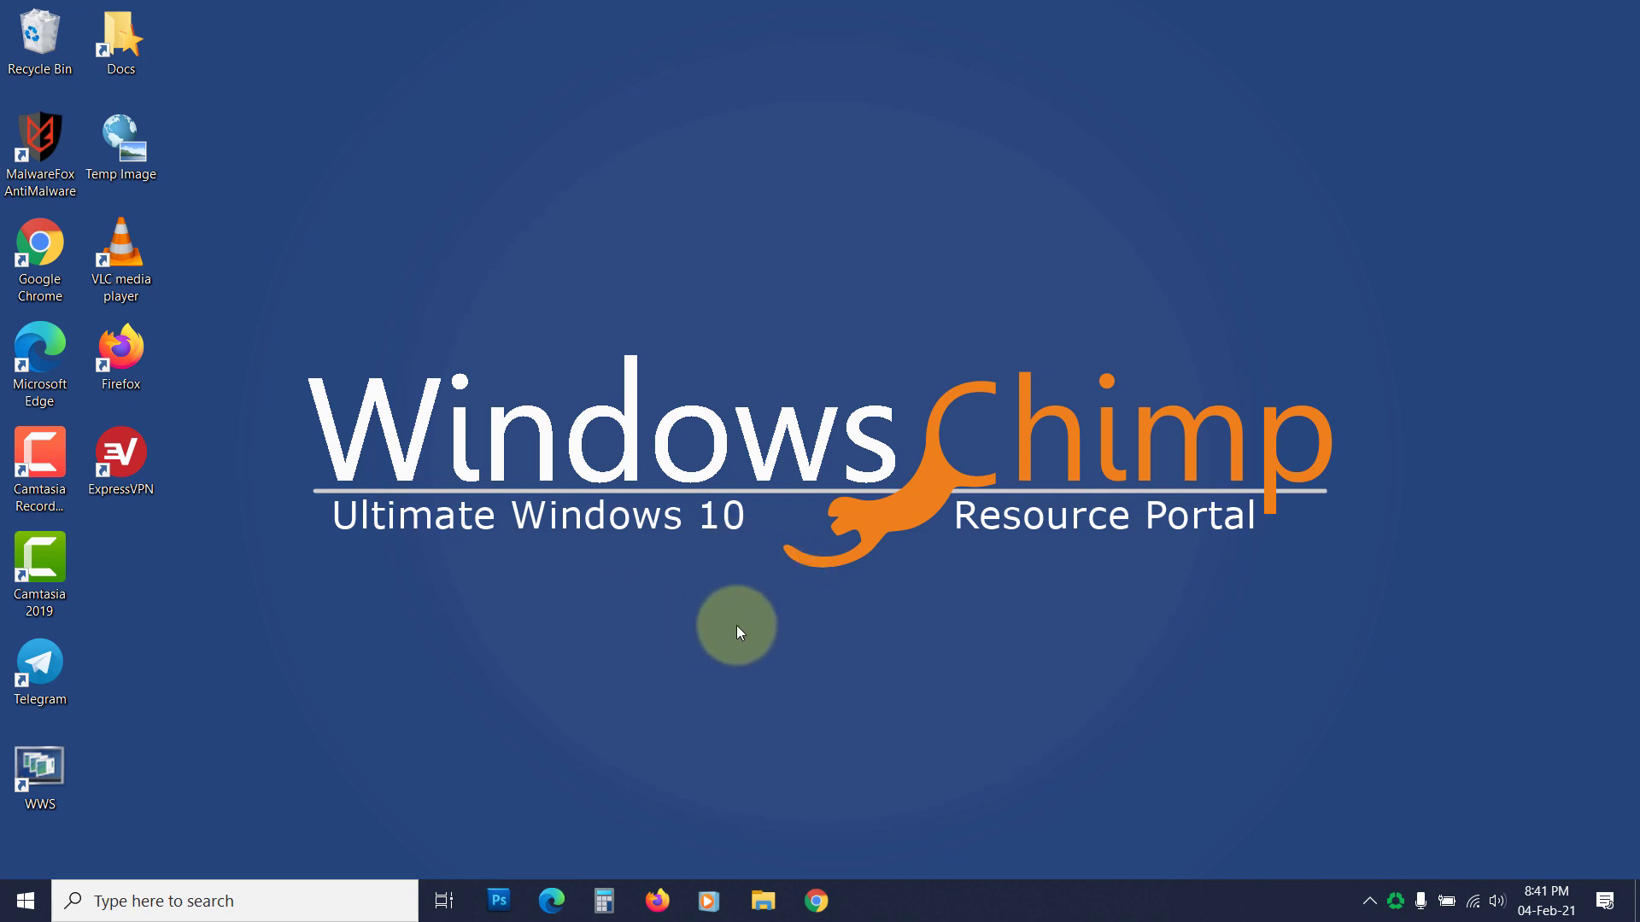
Search 'edit group policy' and launch the Edit group policy best match.
left_click(270, 912)
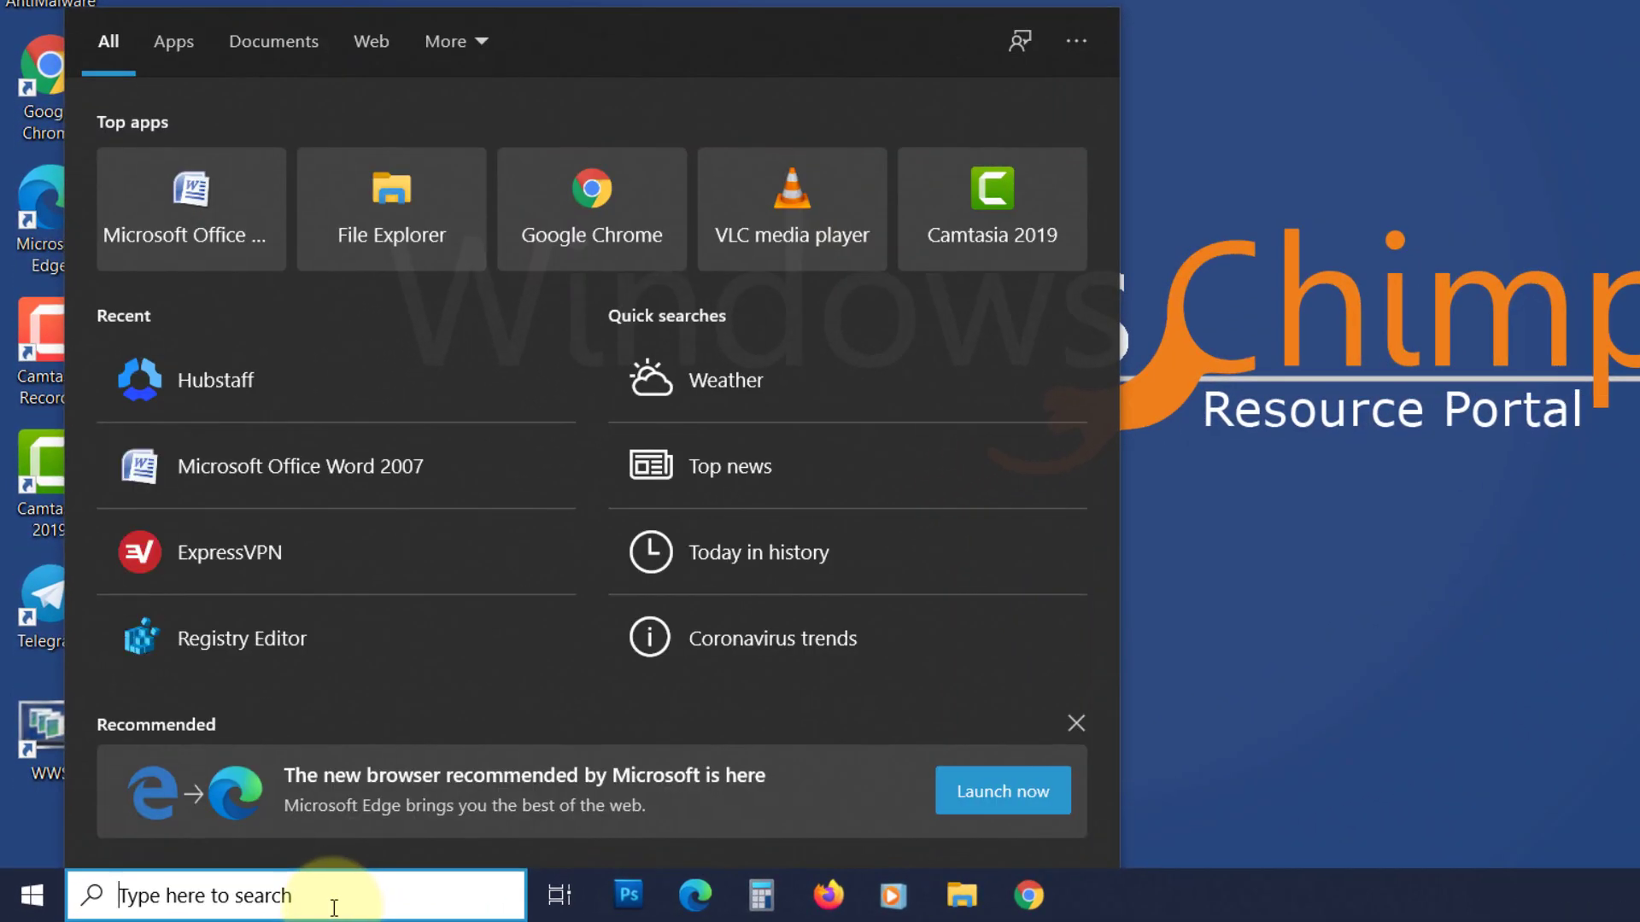
type("edit group policy")
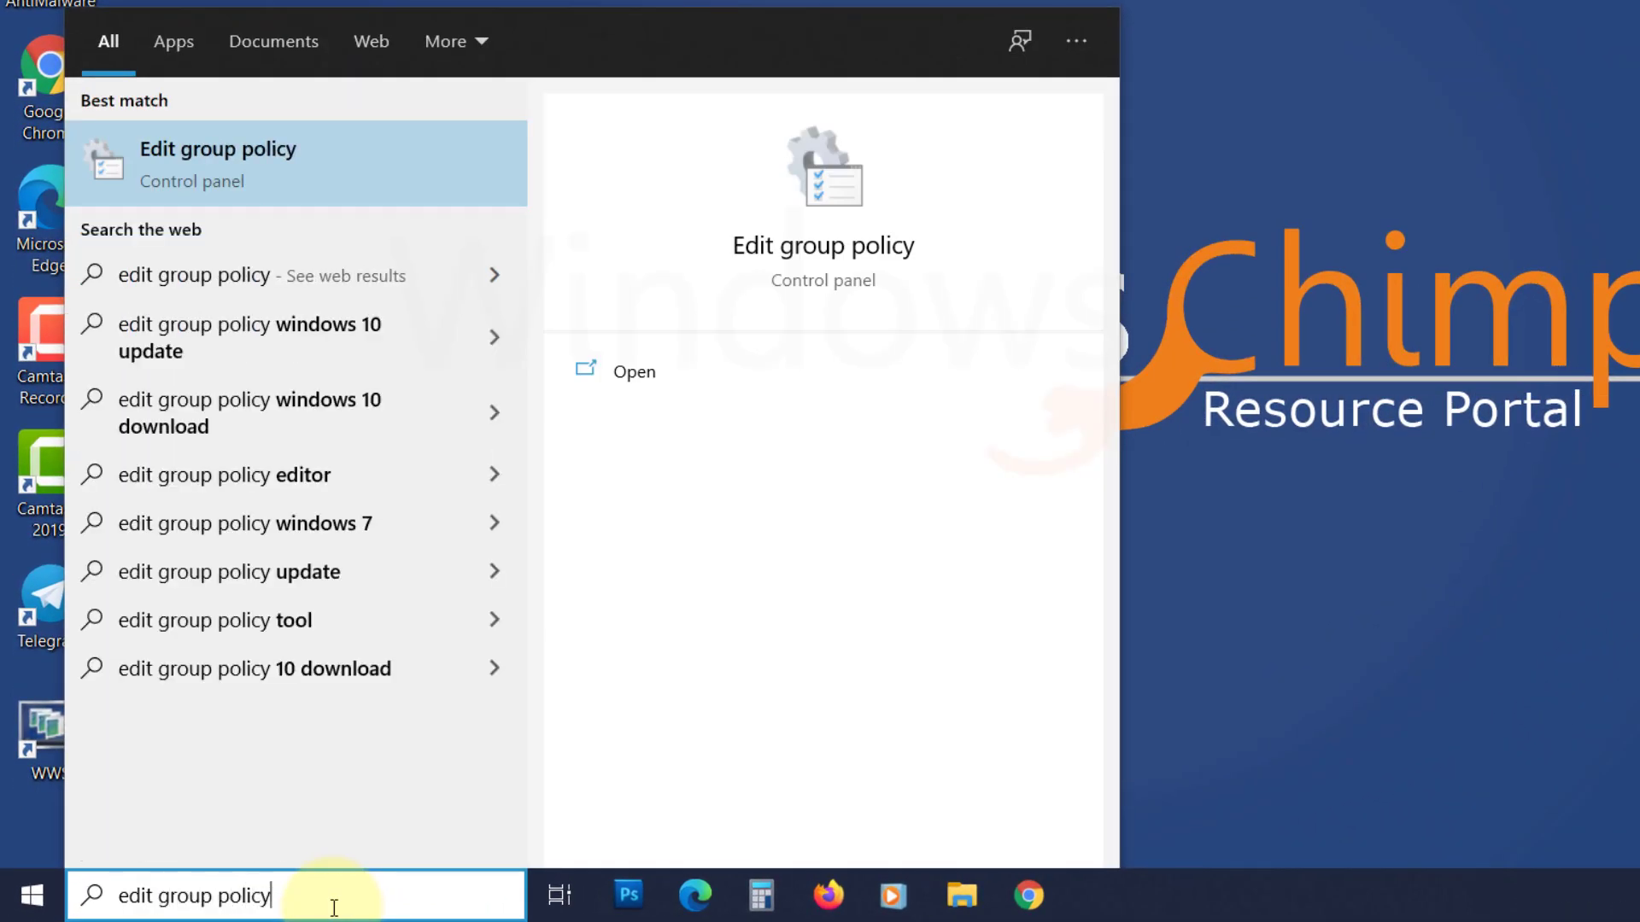
left_click(319, 168)
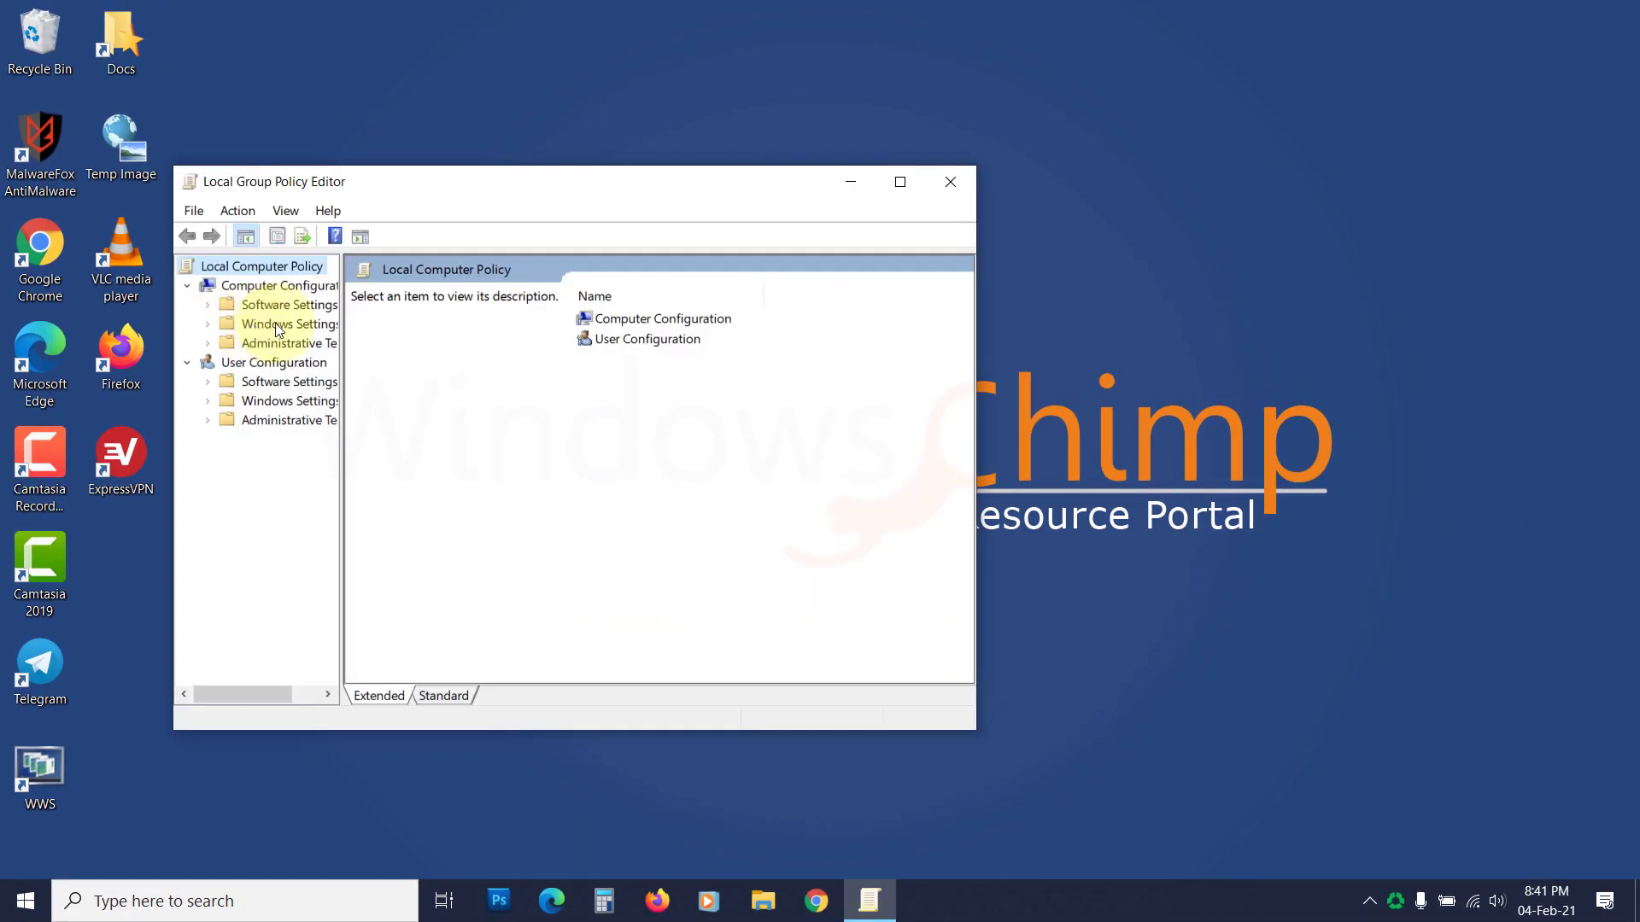
Navigate to Computer Configuration > Administrative Templates > Network > QoS Packet Scheduler.
left_click_drag(440, 170, 696, 147)
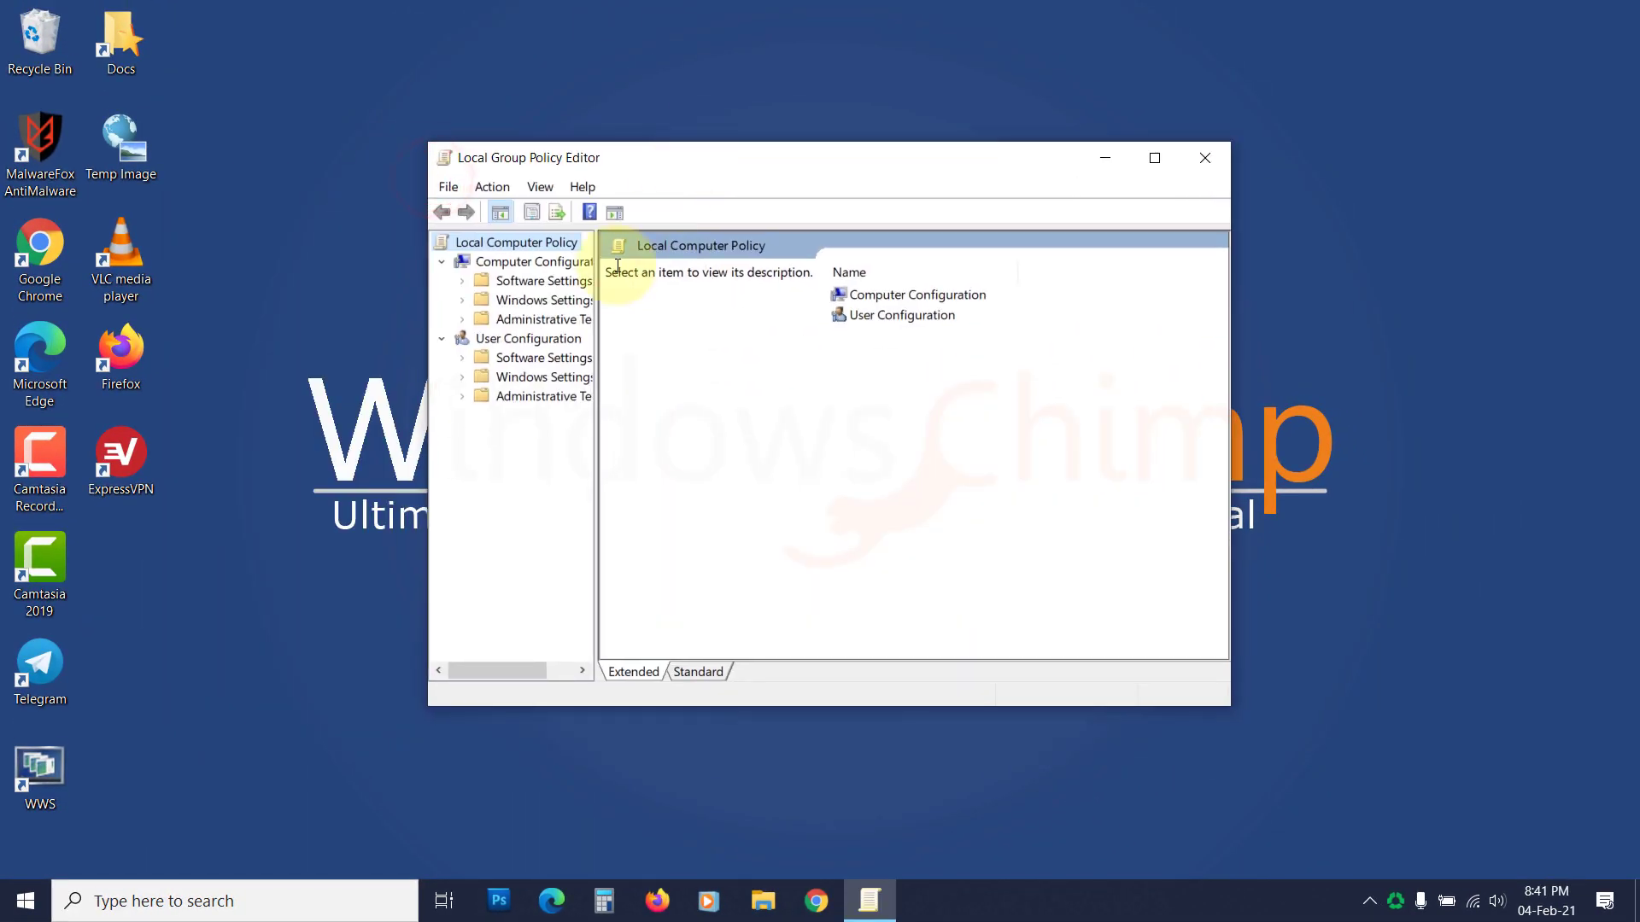
left_click(462, 319)
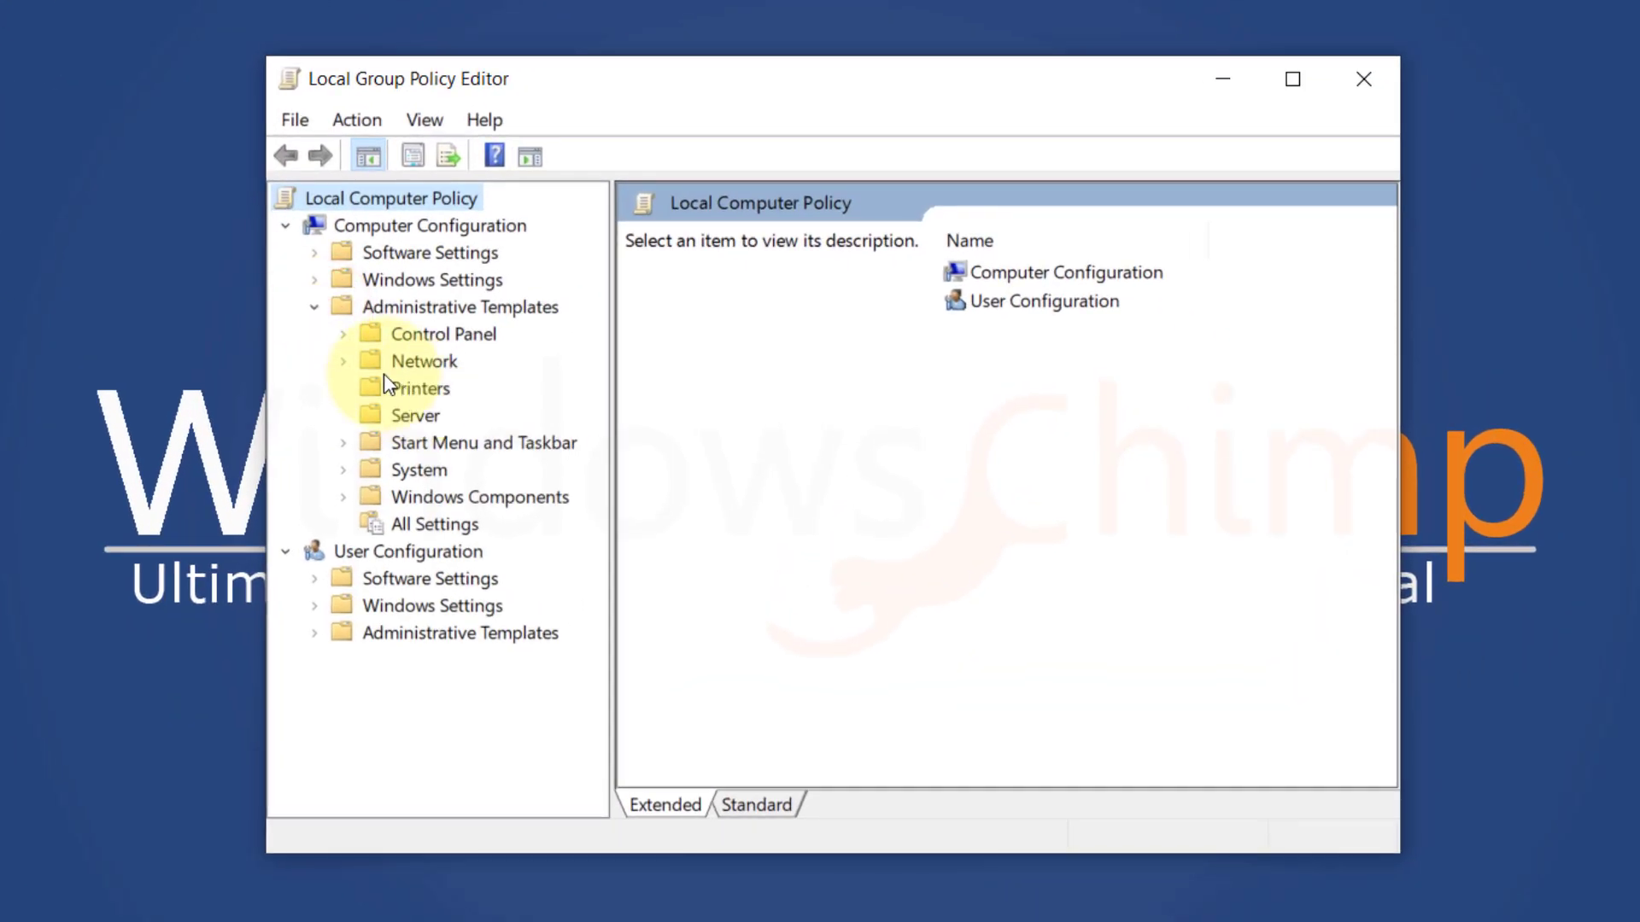
left_click(346, 369)
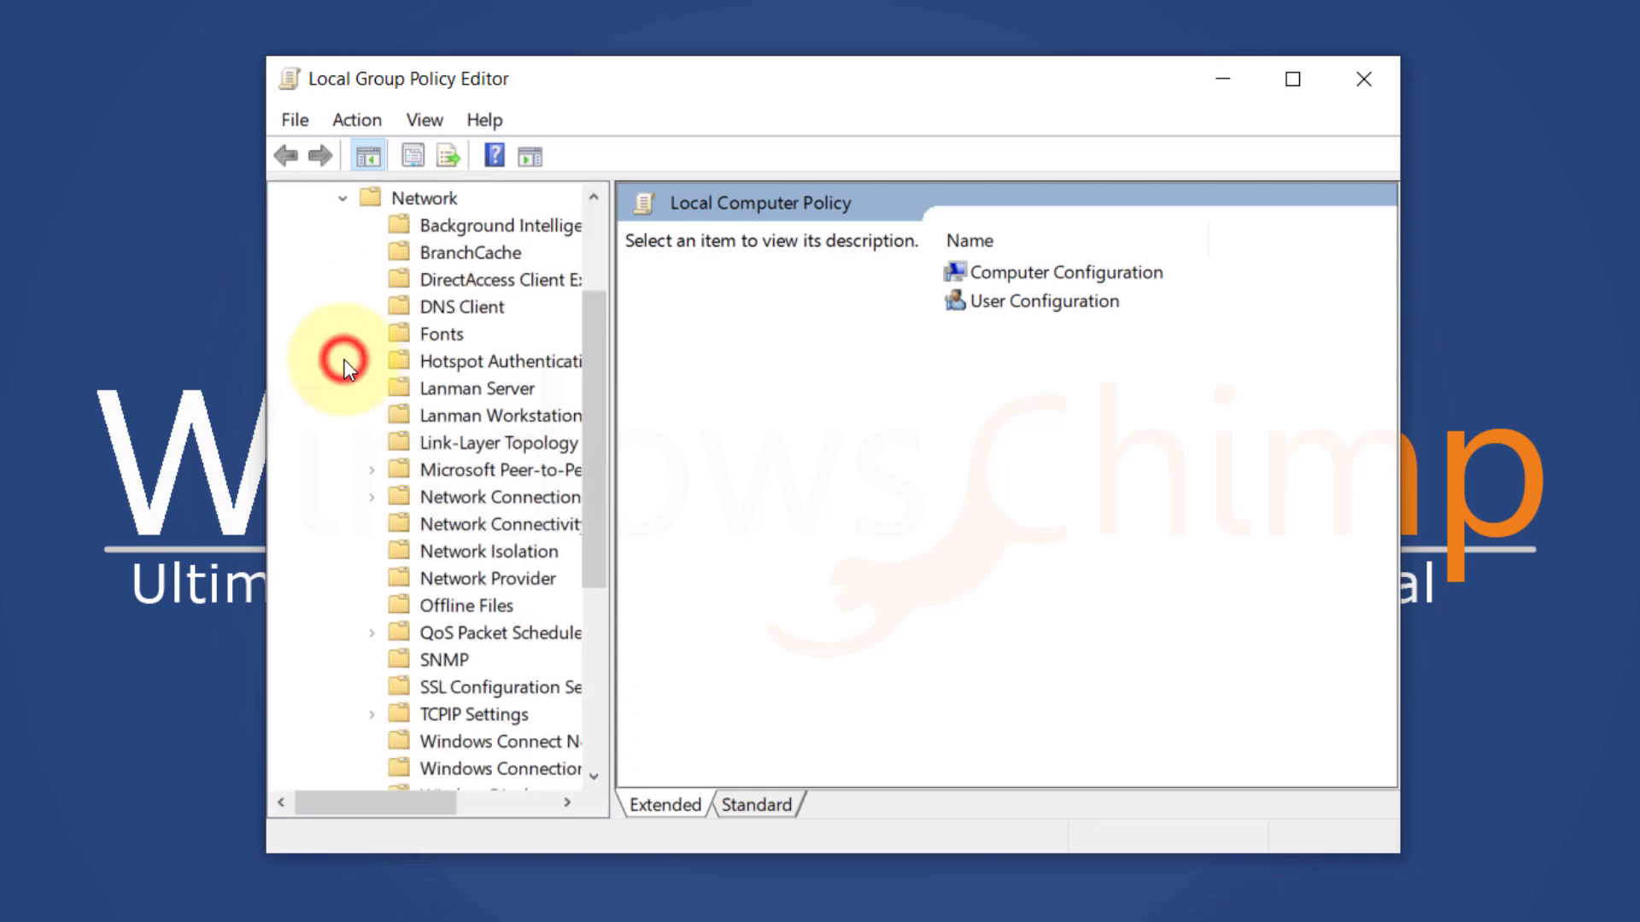
scroll(453, 538, "down", 3)
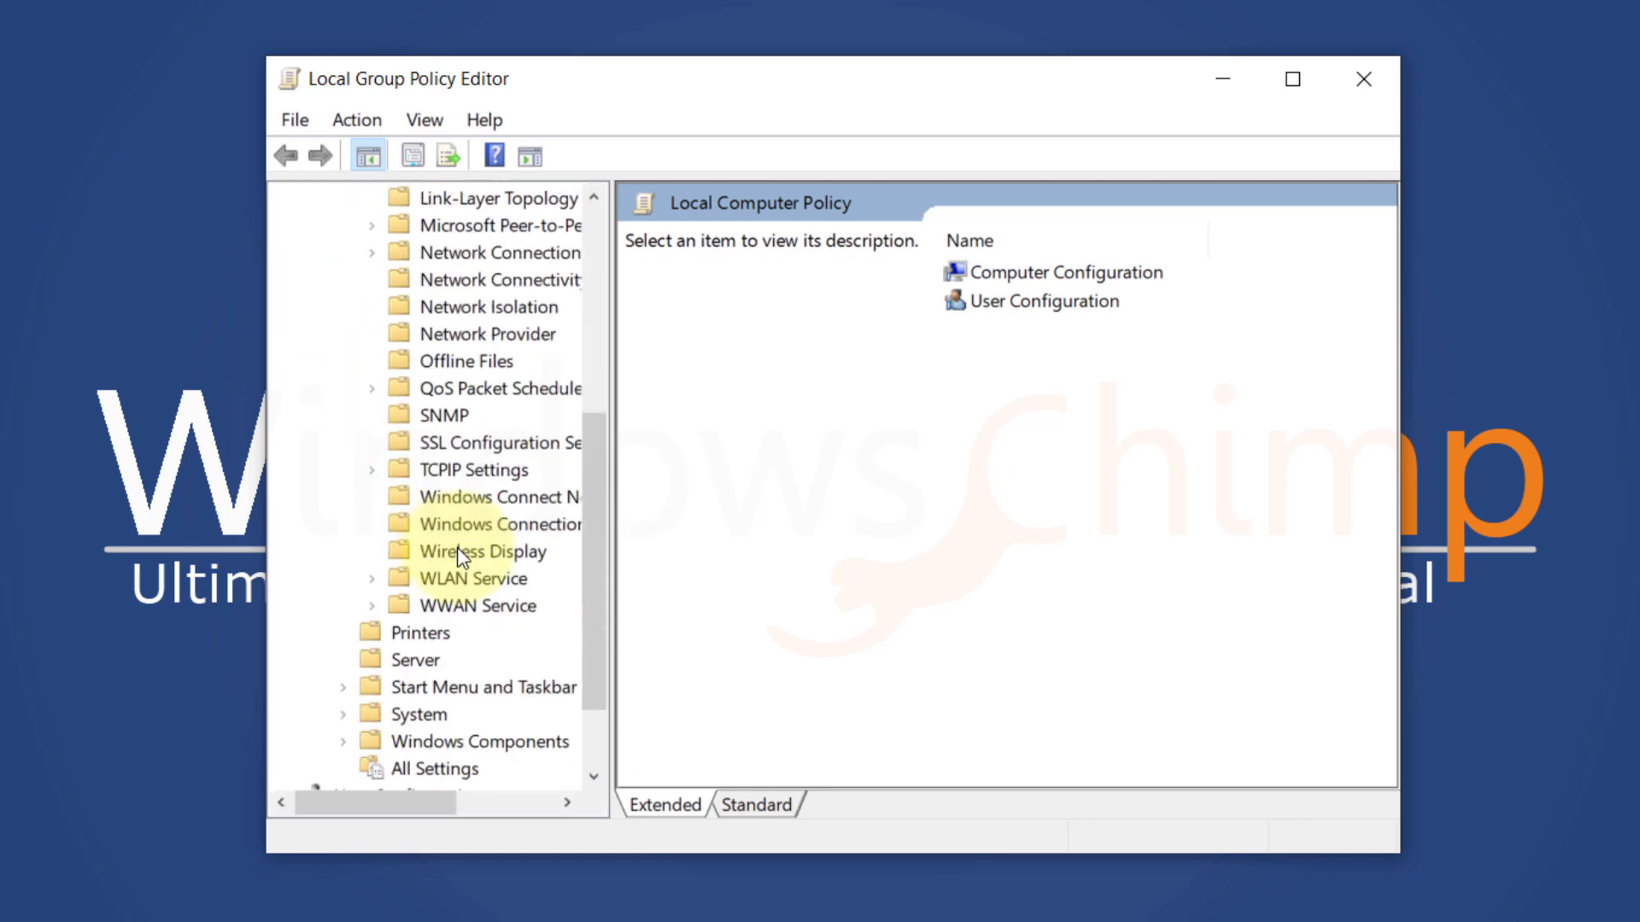
scroll(461, 559, "up", 1)
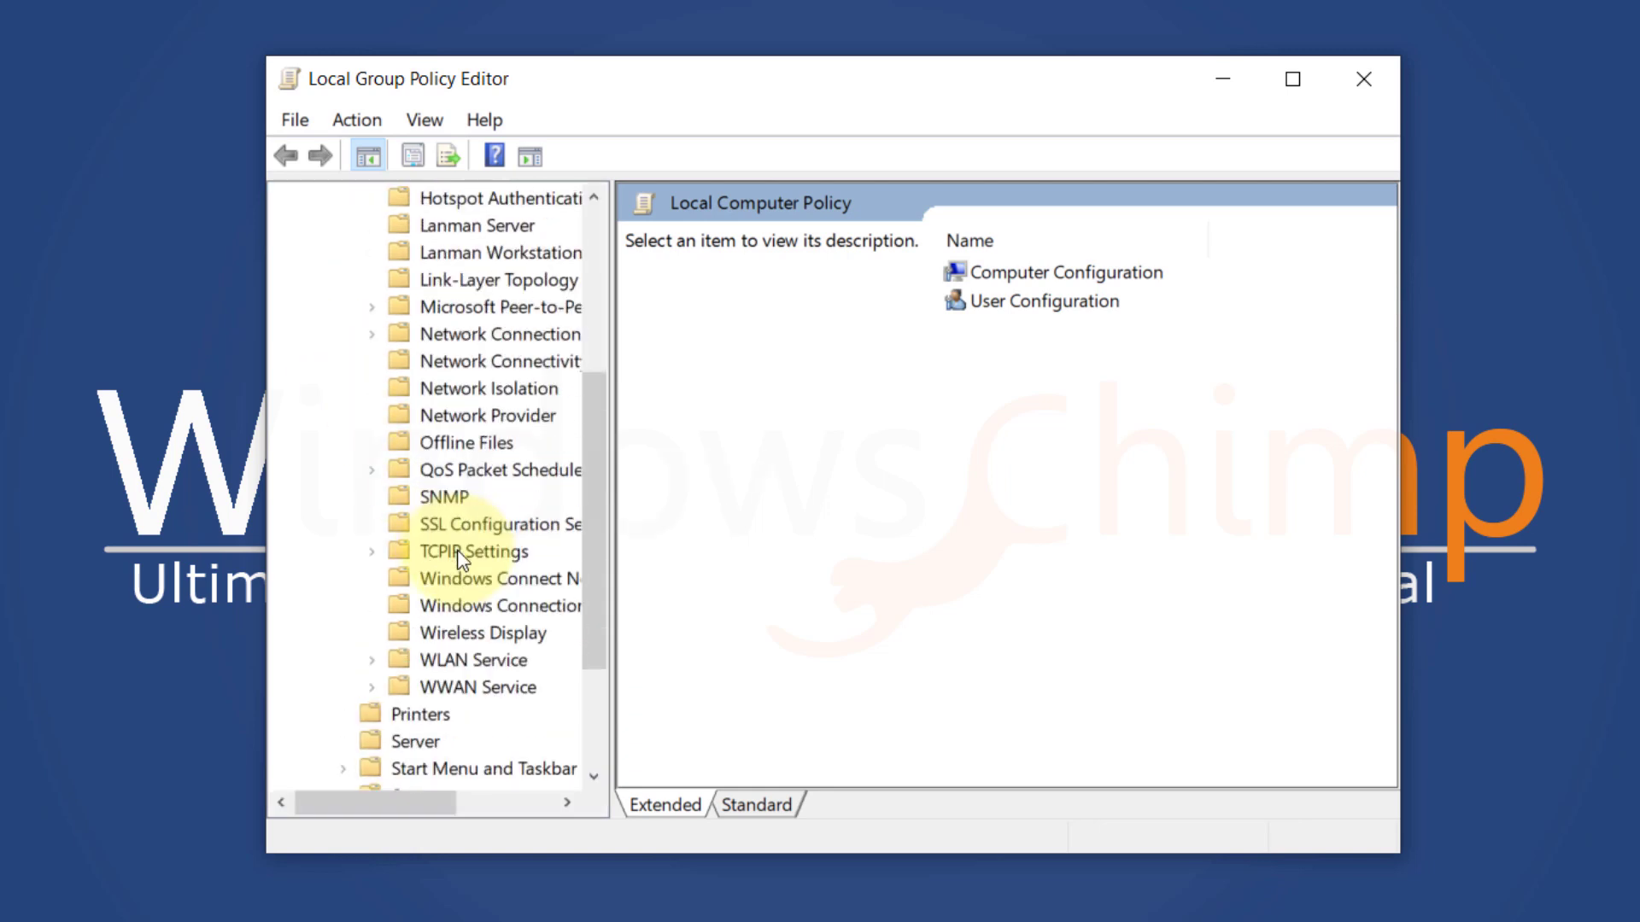
double_click(442, 475)
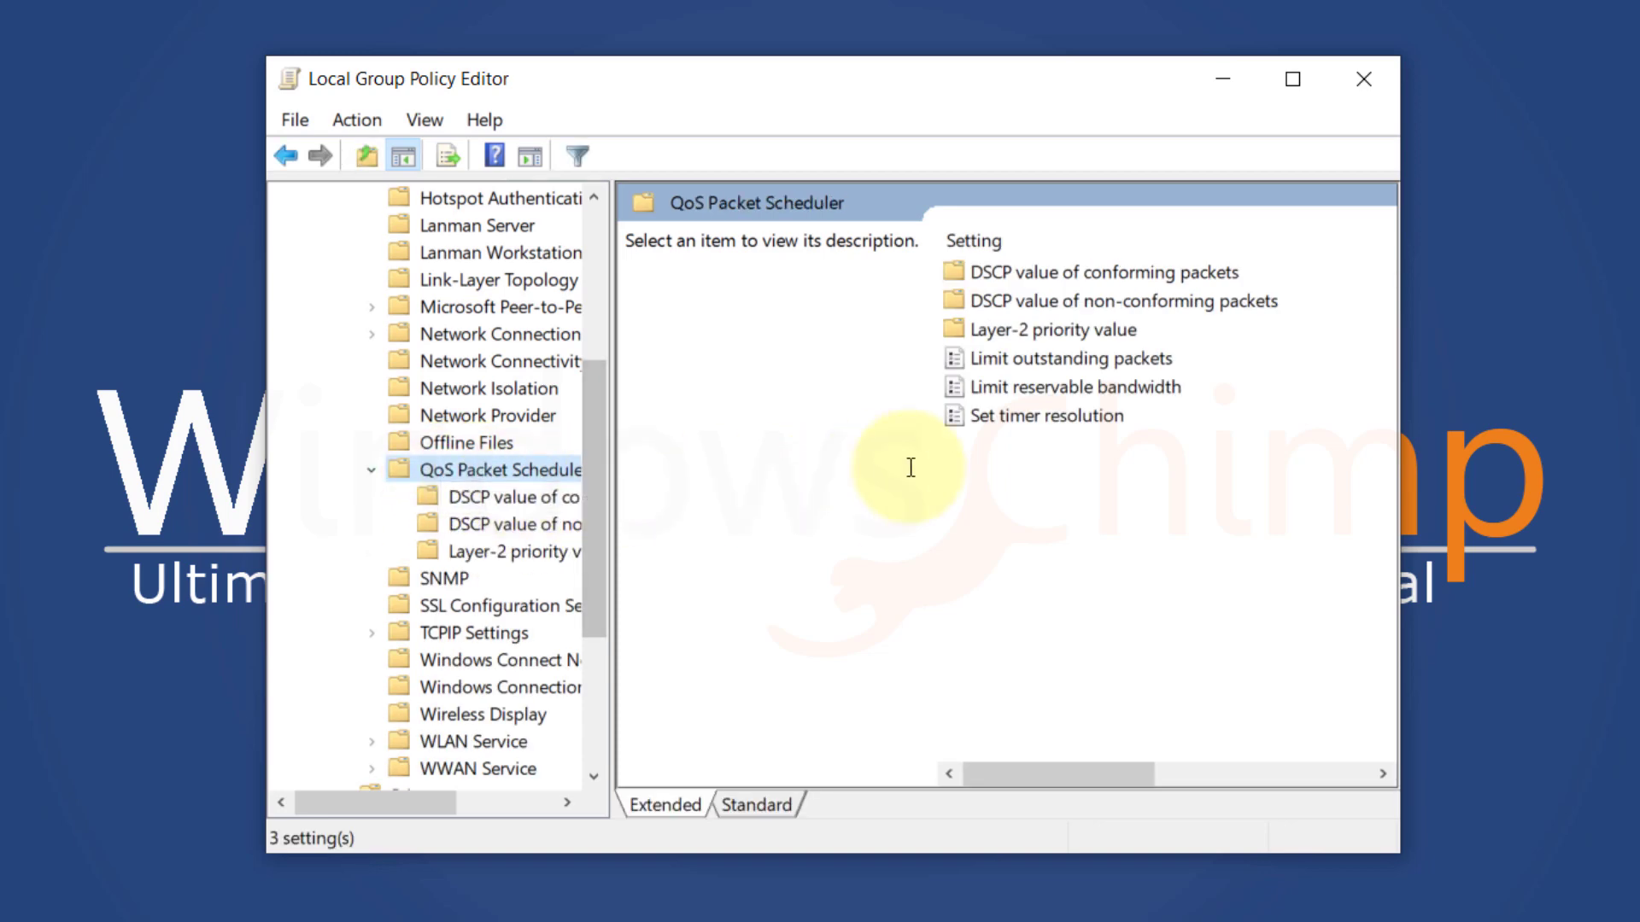
left_click(1033, 500)
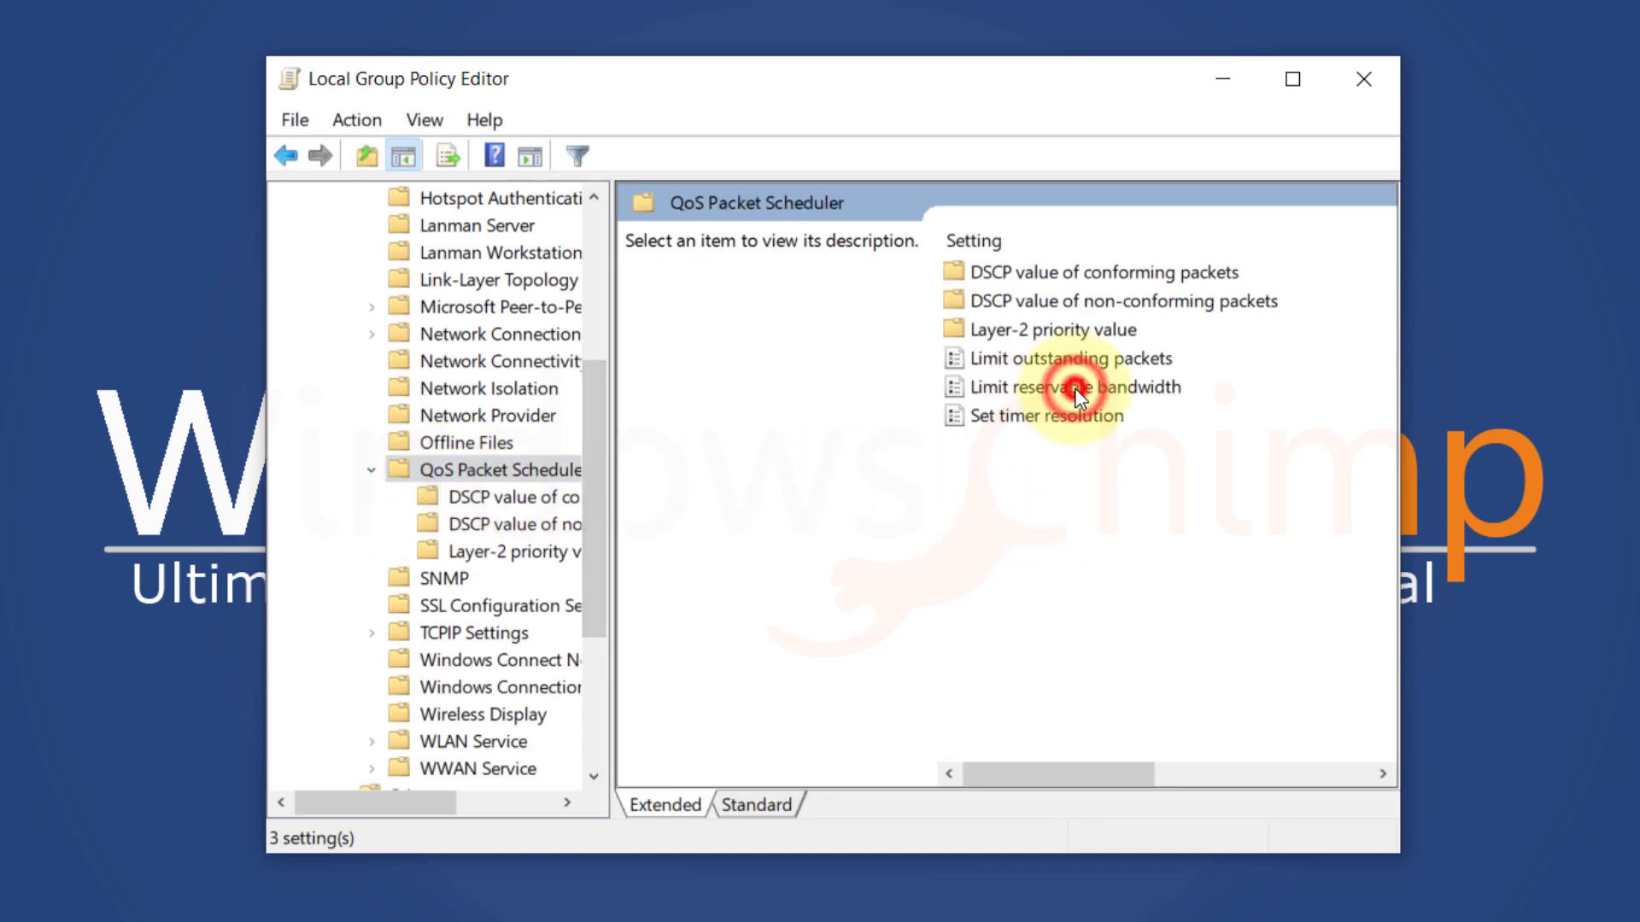
Enable Limit reservable bandwidth, change the limit from 80 to 0 percent, and apply.
double_click(1074, 388)
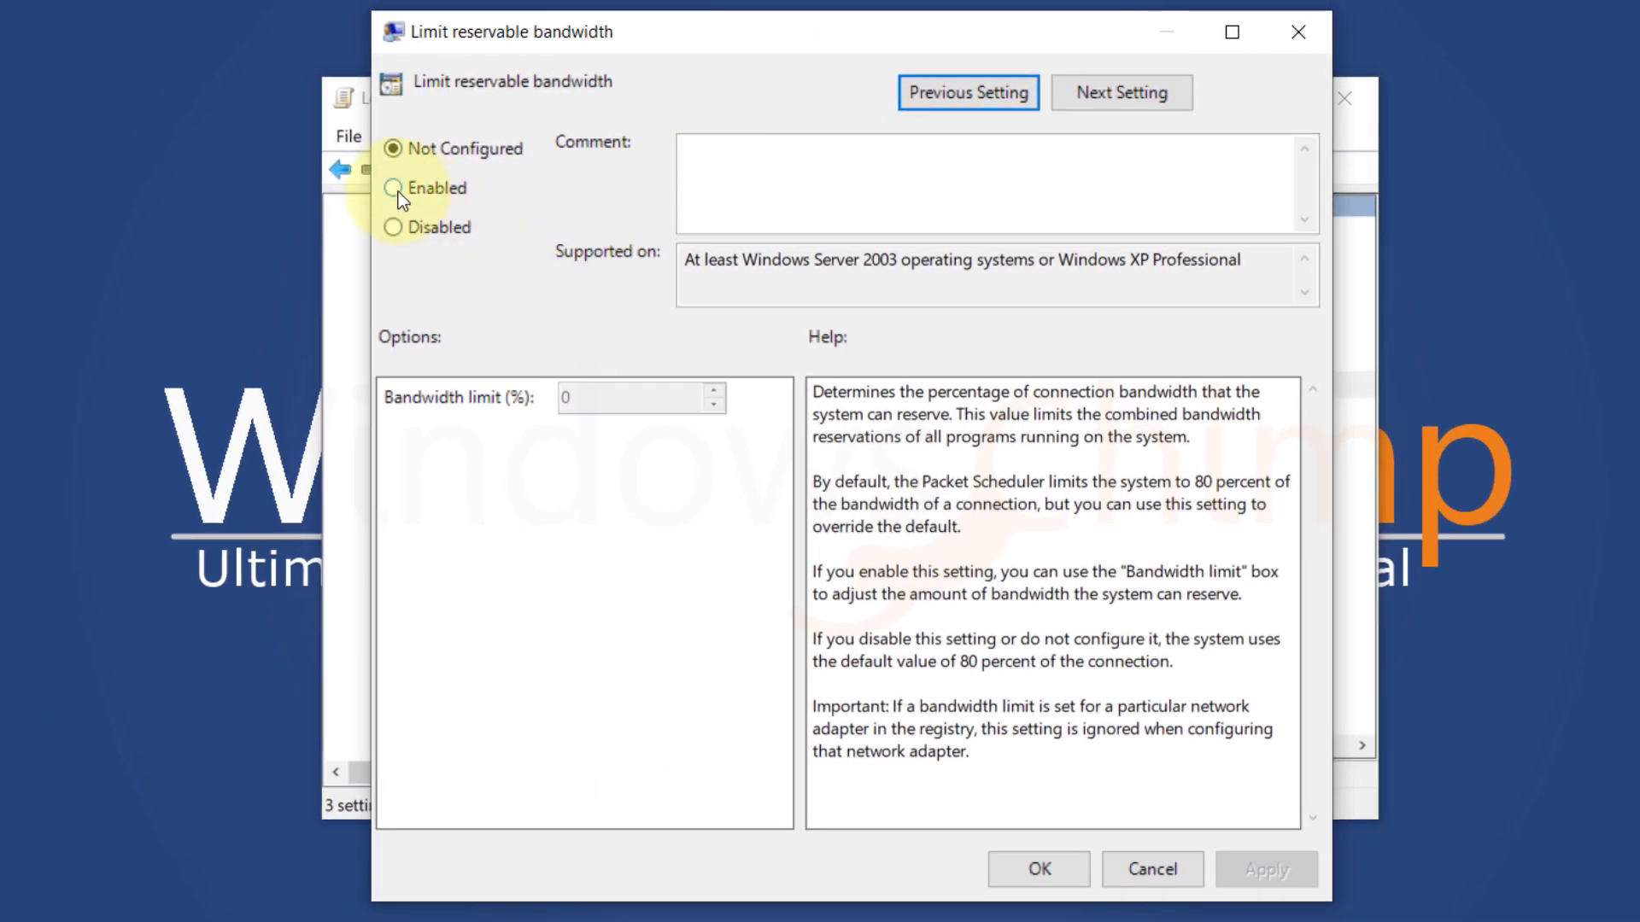
left_click(393, 189)
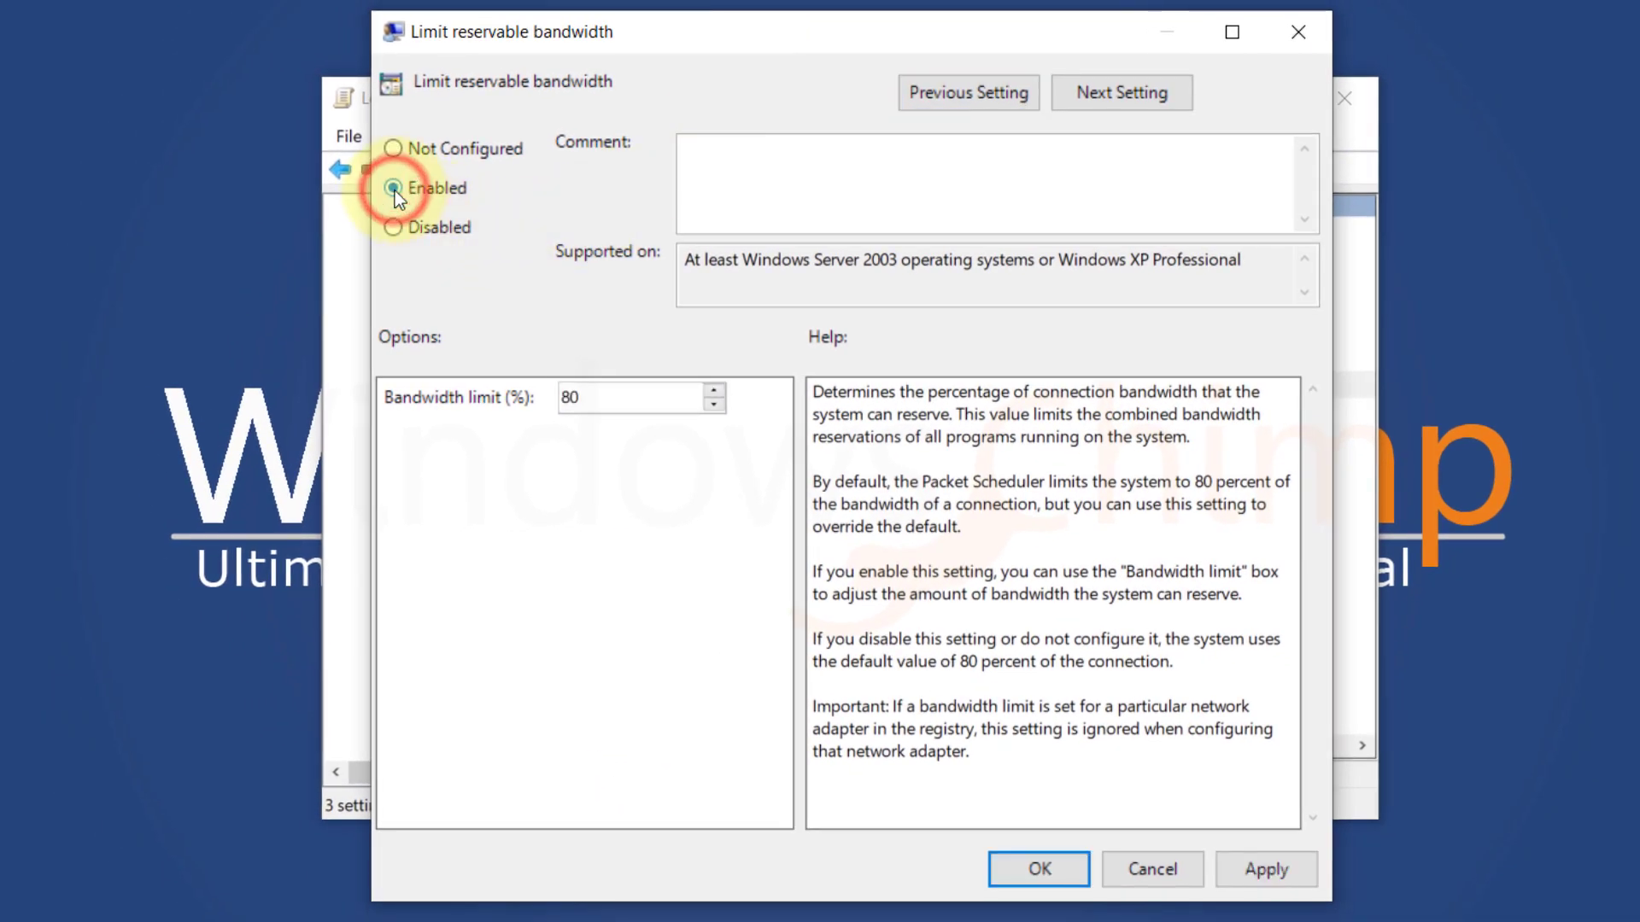
double_click(584, 401)
type("0")
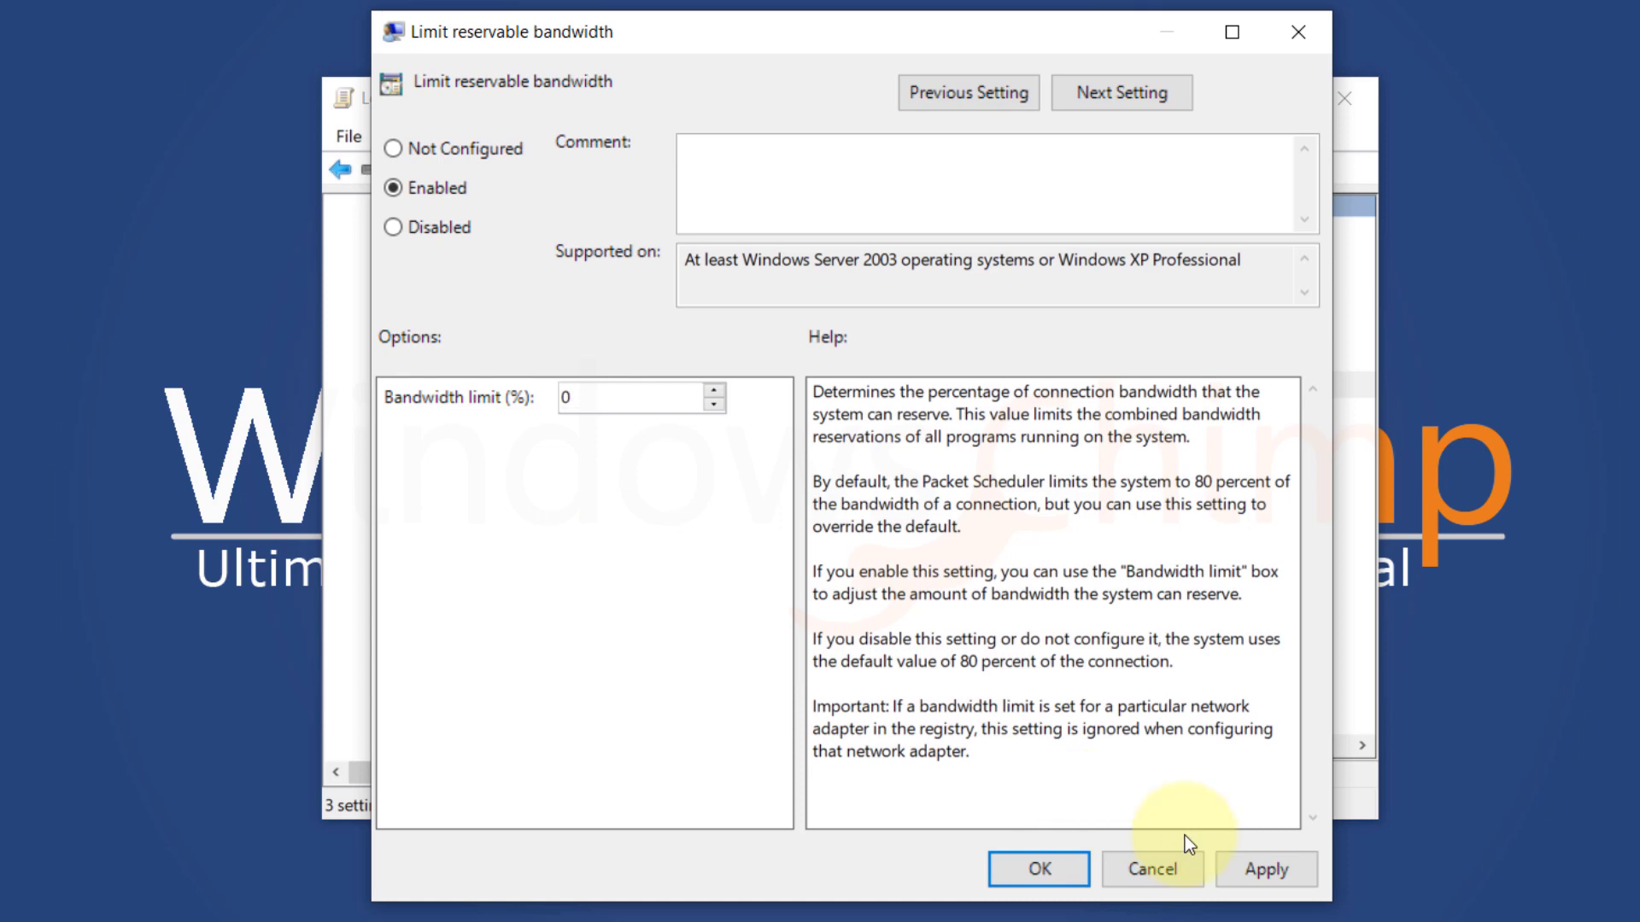
left_click(1258, 864)
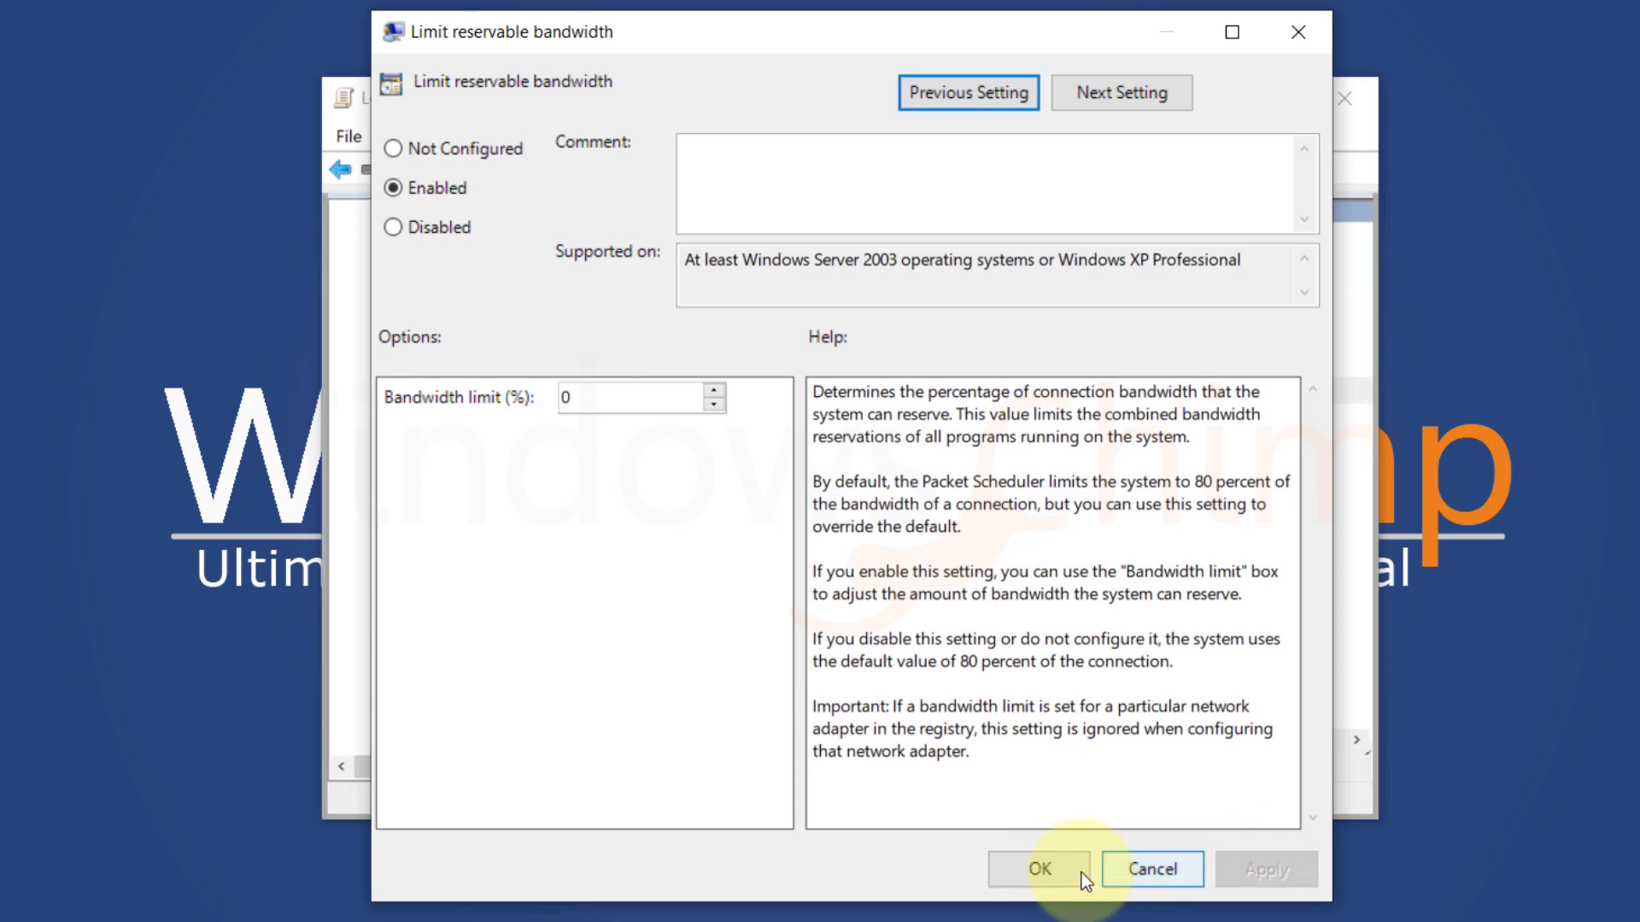
left_click(1039, 869)
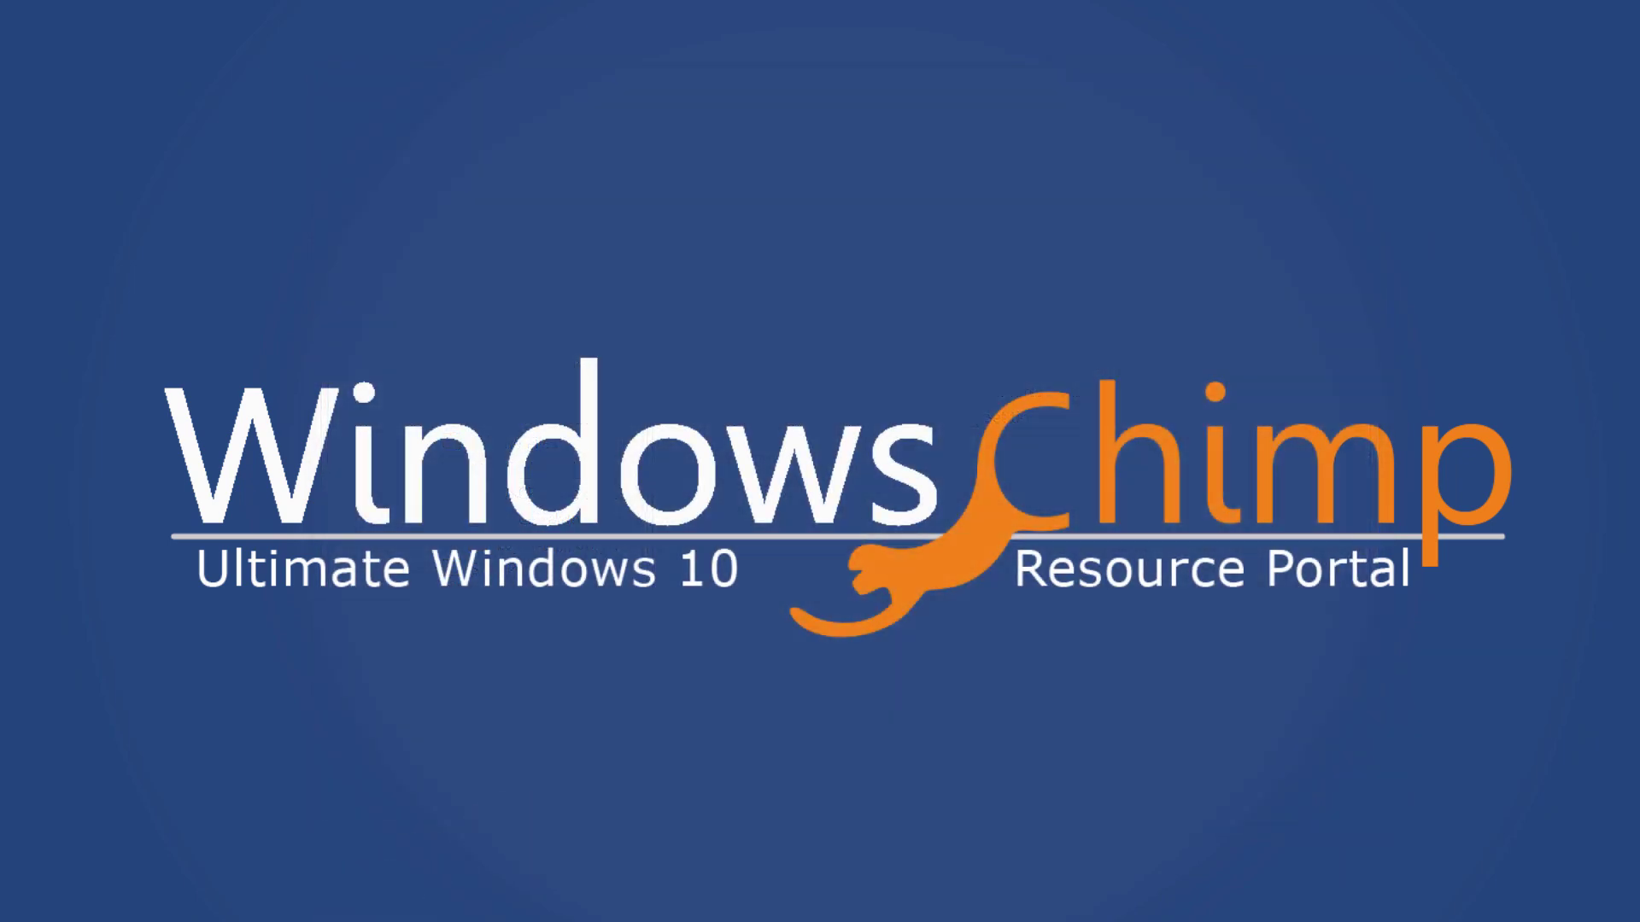
Search 'rege', launch Registry Editor and approve the User Account Control prompt.
left_click(423, 892)
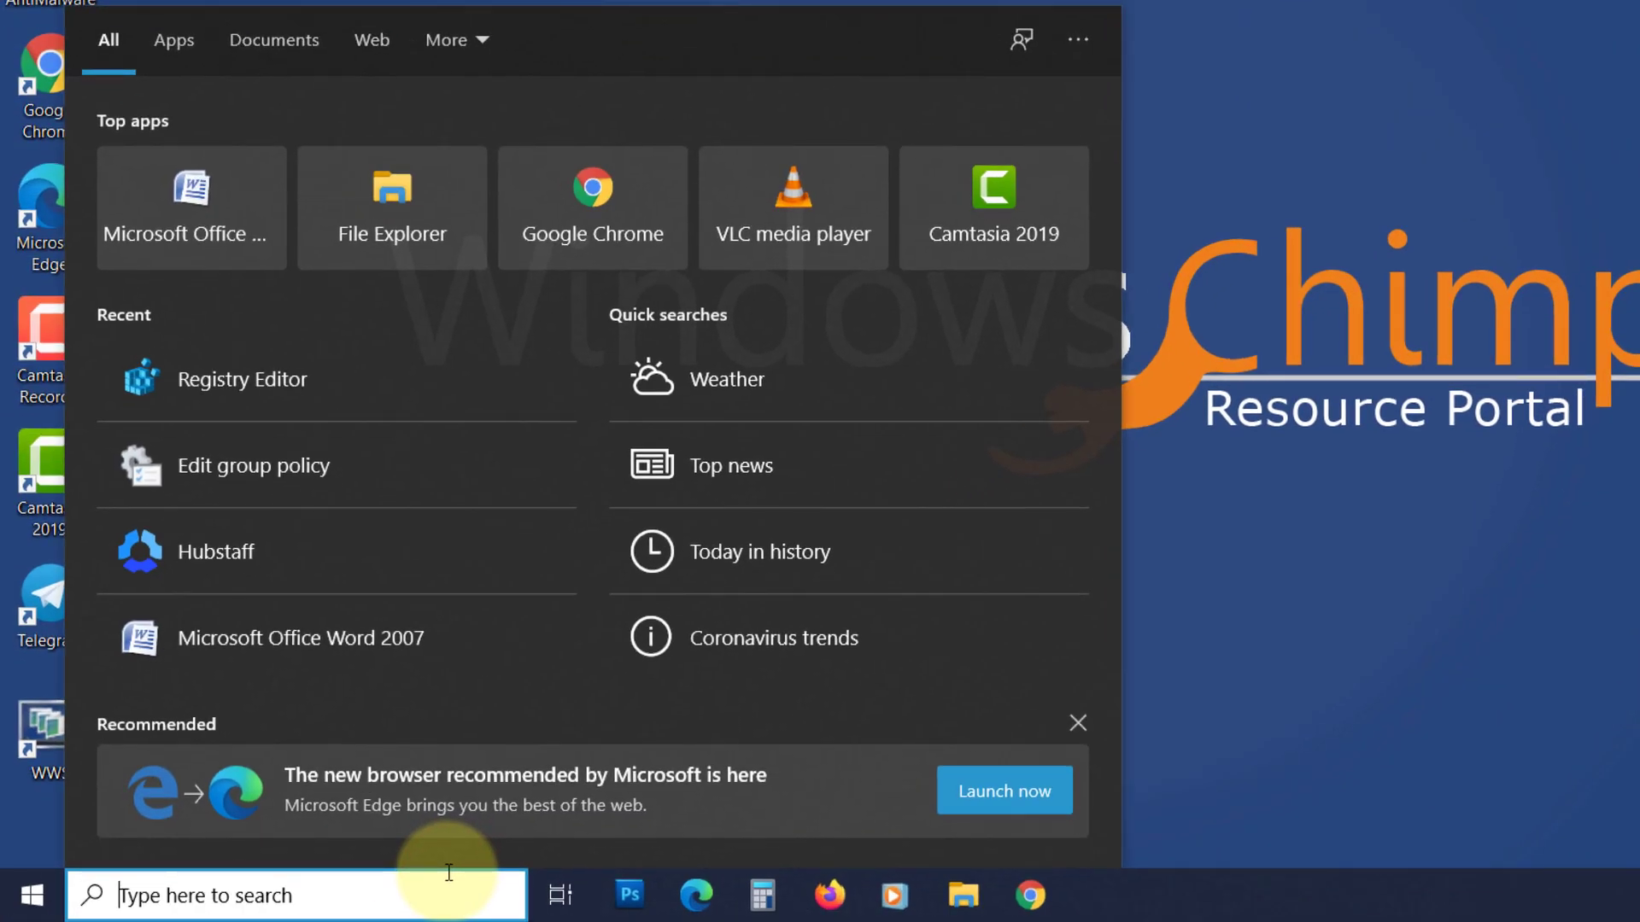
type("regedit")
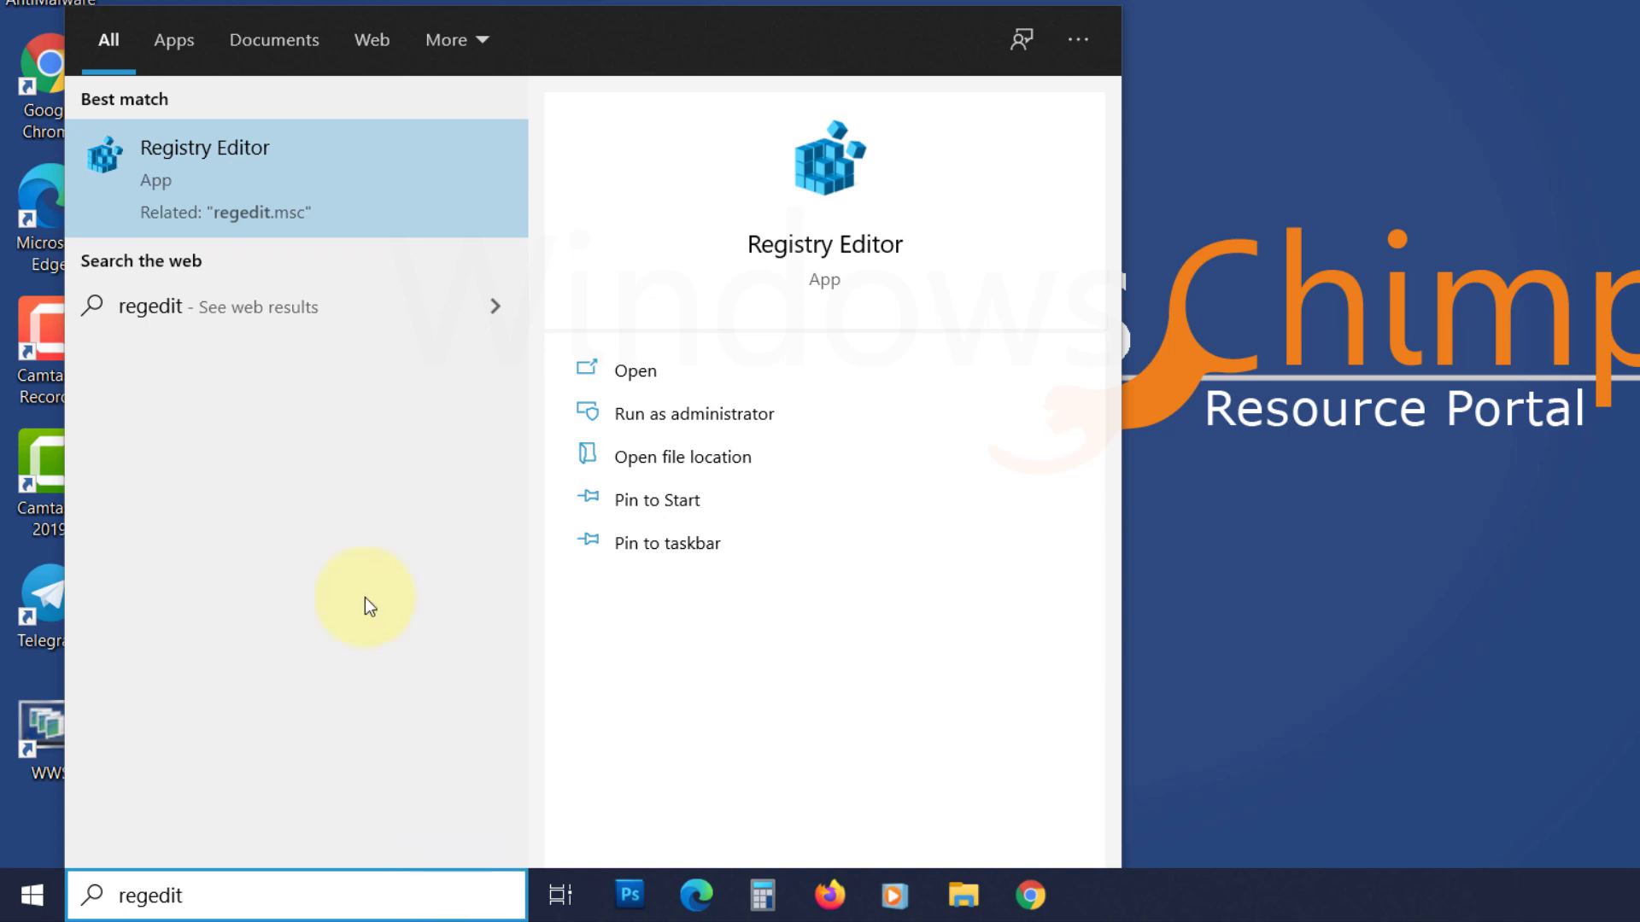
left_click(381, 161)
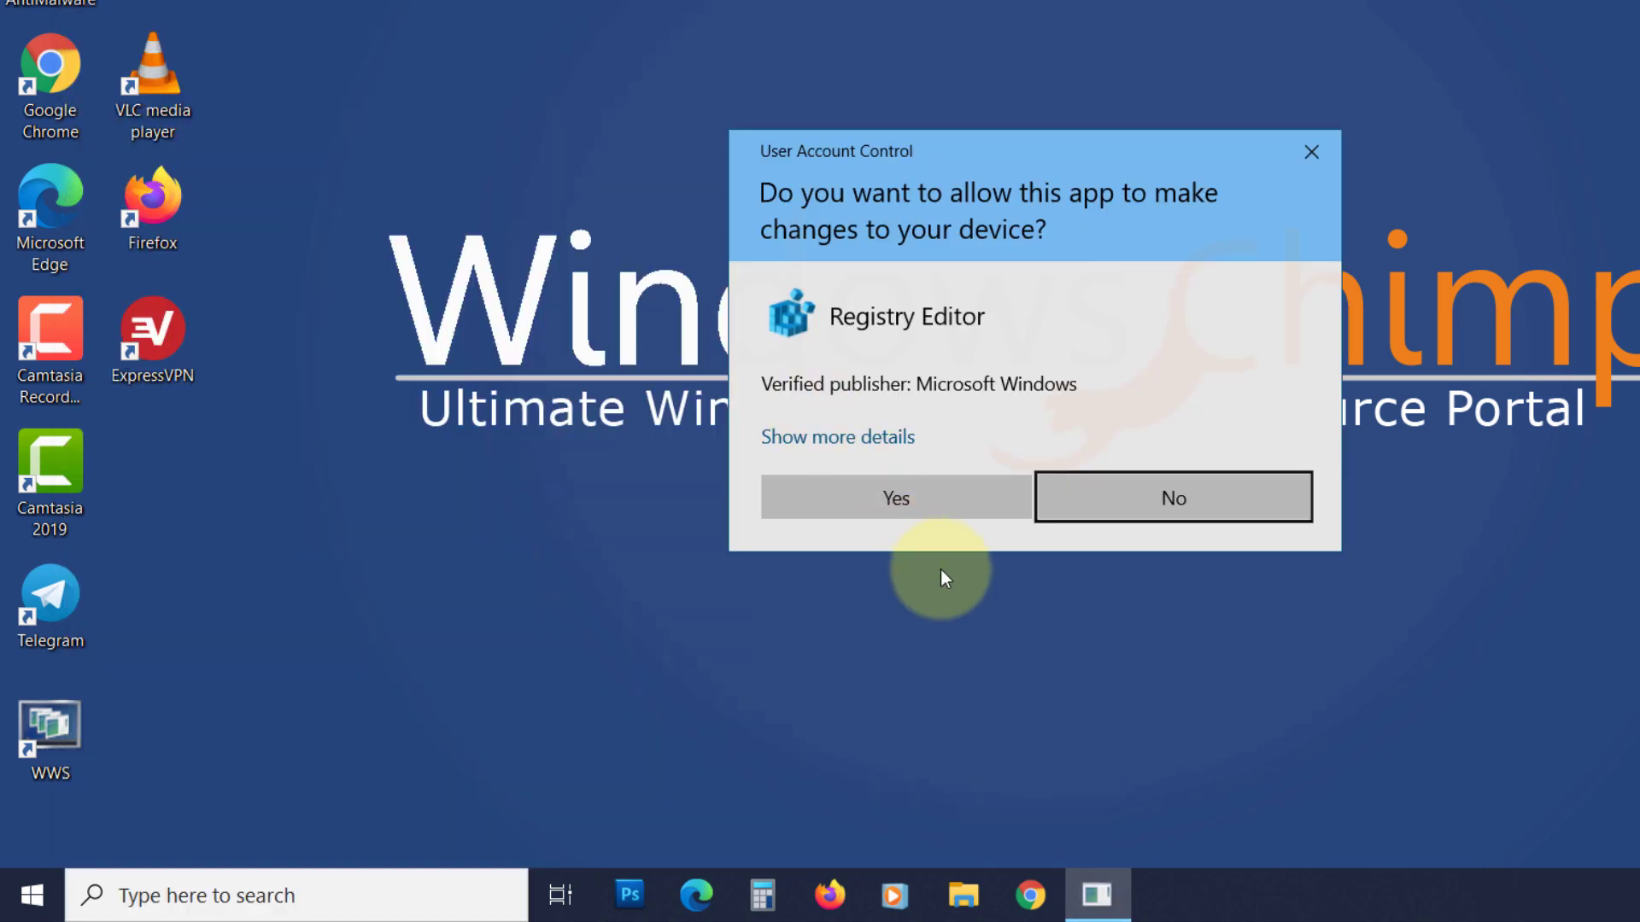
left_click(939, 499)
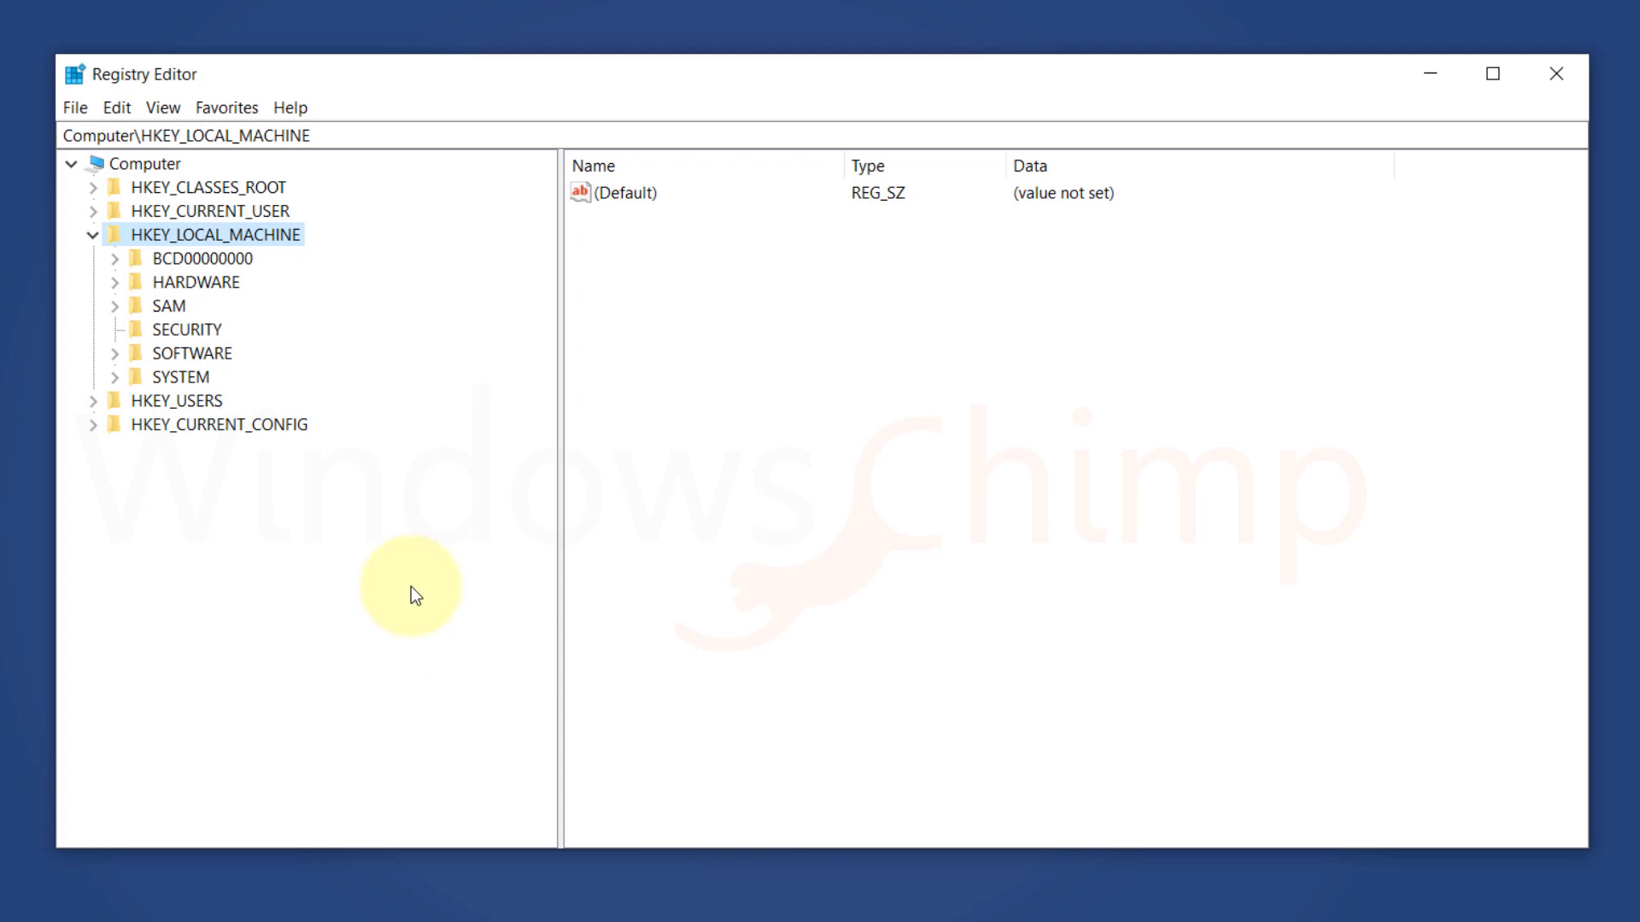
Go to HKEY_LOCAL_MACHINE\SOFTWARE\Policies\Microsoft\Windows\Psched, showing NonBestEffortLimit set to 0.
left_click(140, 241)
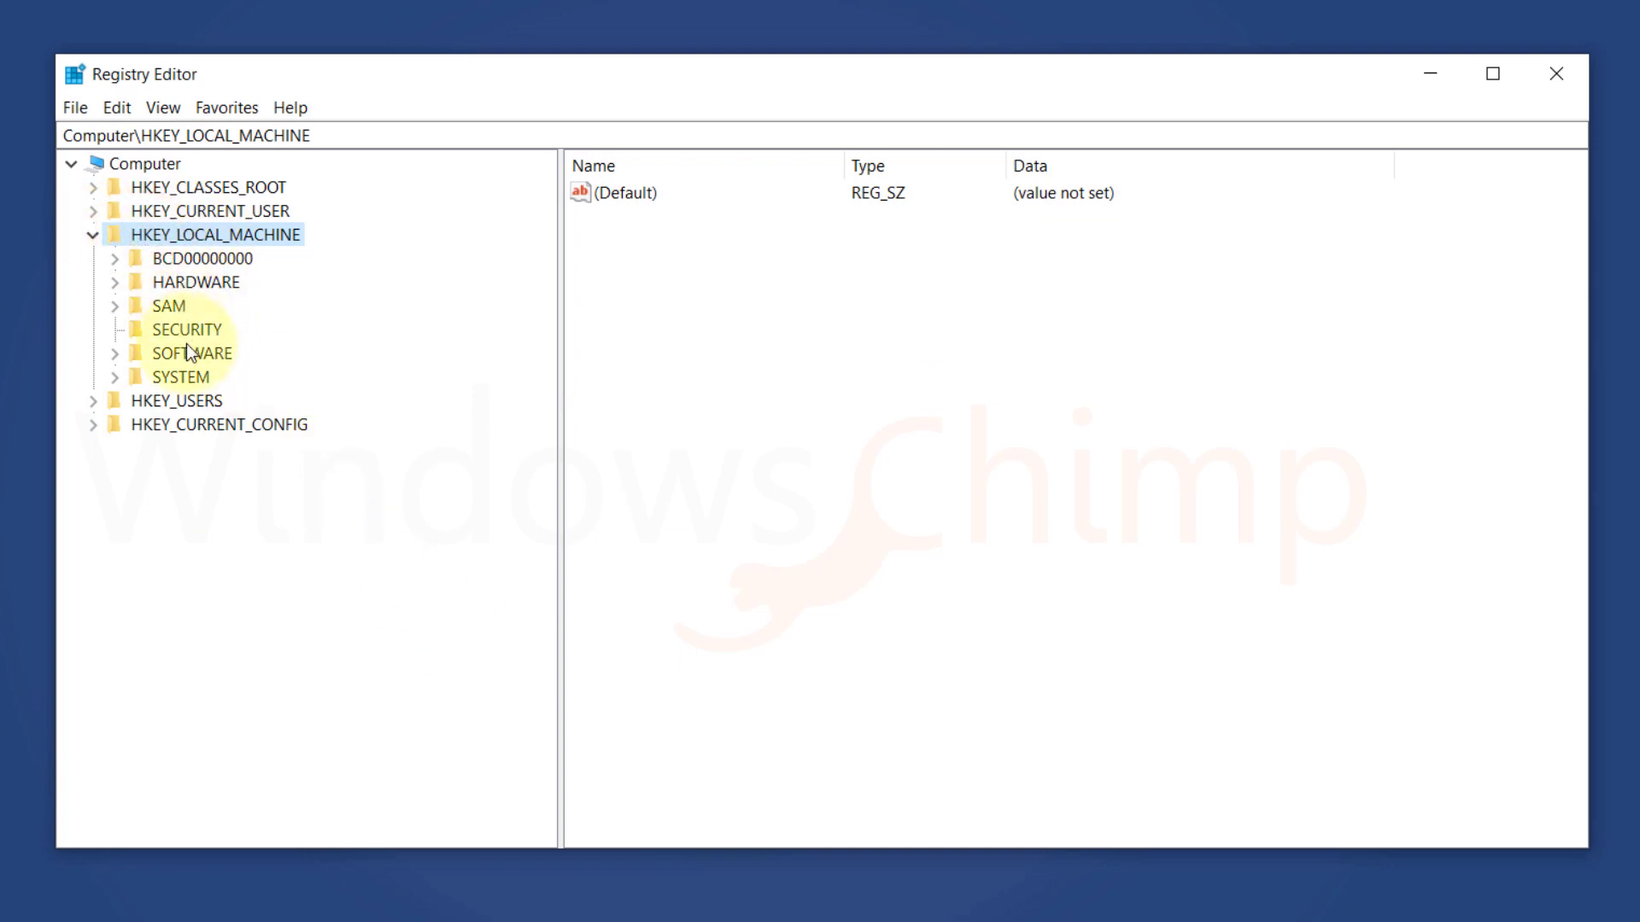
left_click(114, 353)
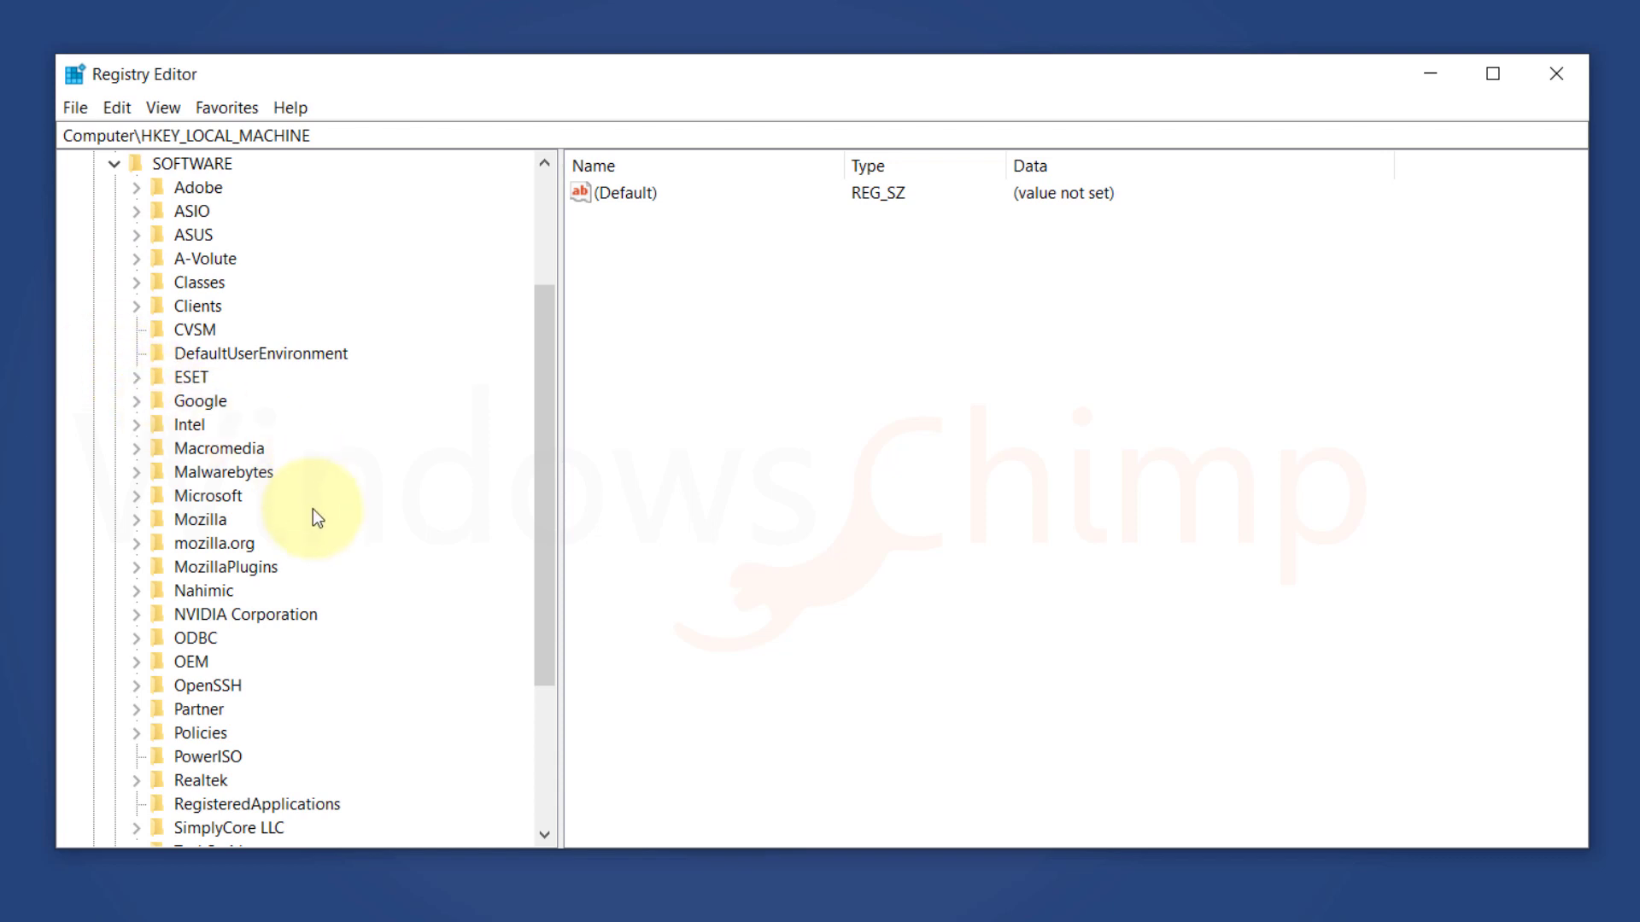
scroll(277, 592, "down", 2)
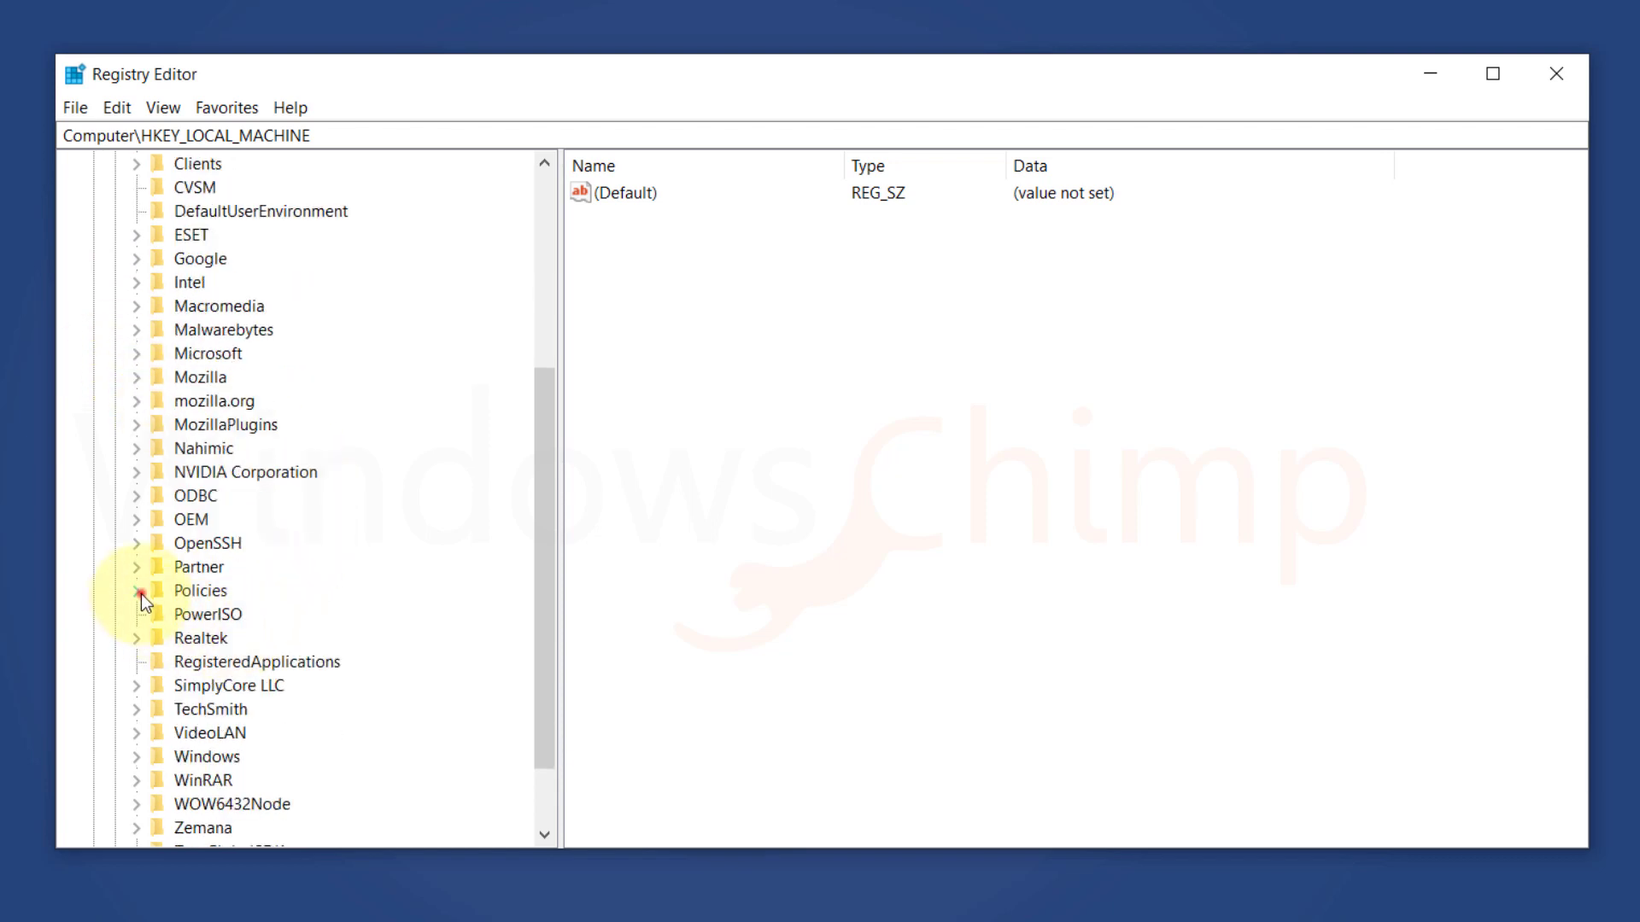
left_click(136, 591)
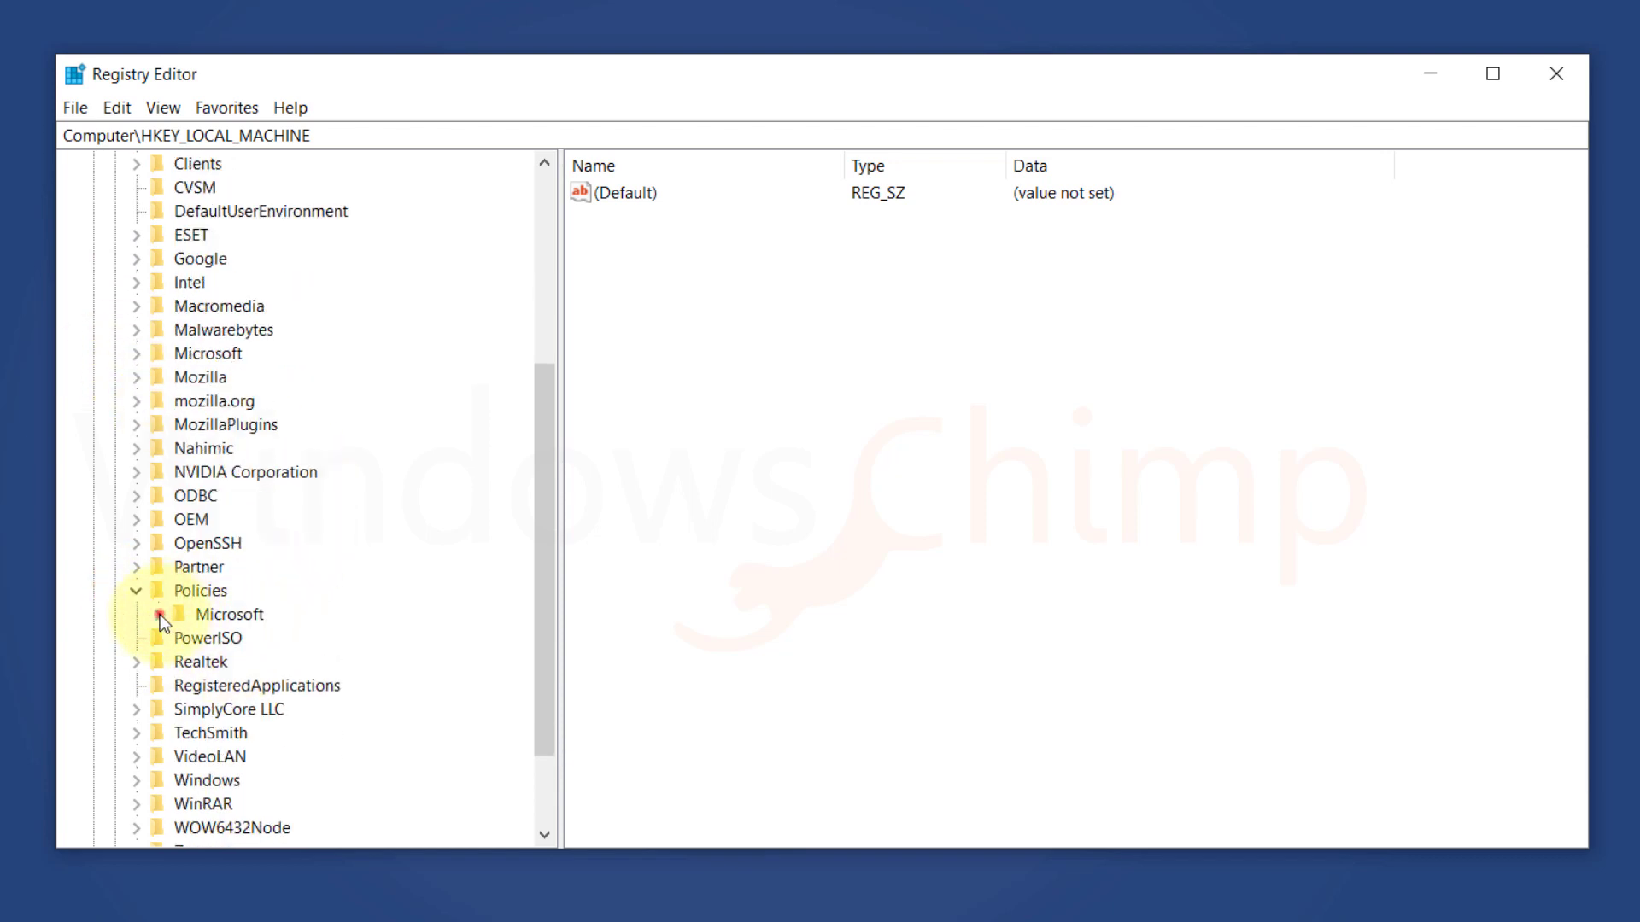
left_click(159, 614)
scroll(222, 653, "down", 2)
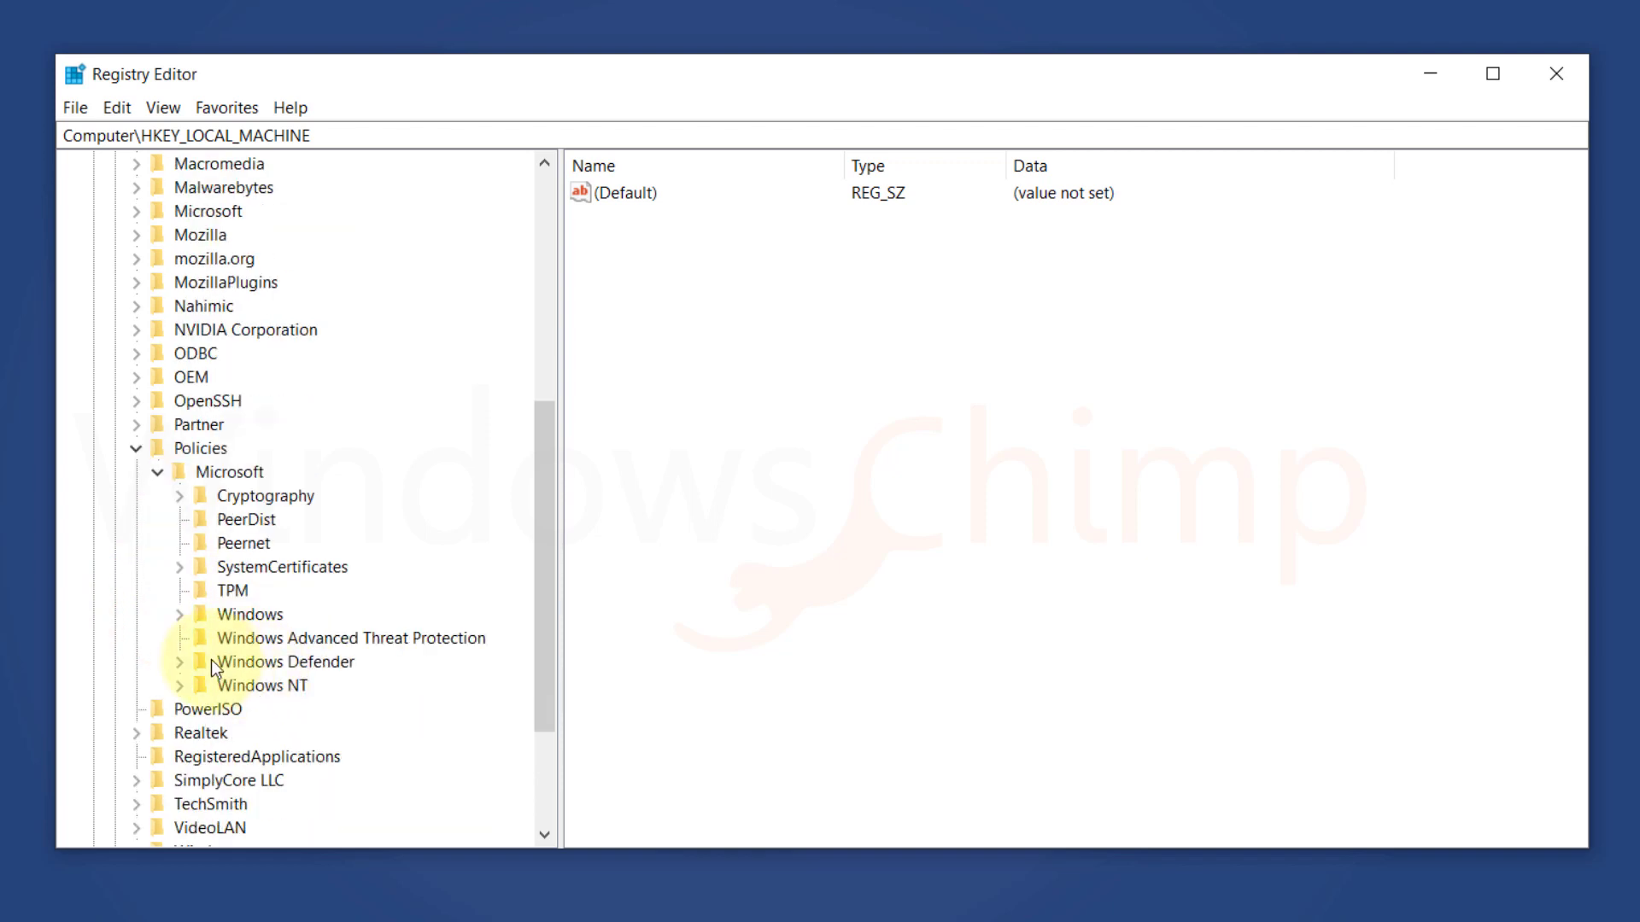
left_click(180, 615)
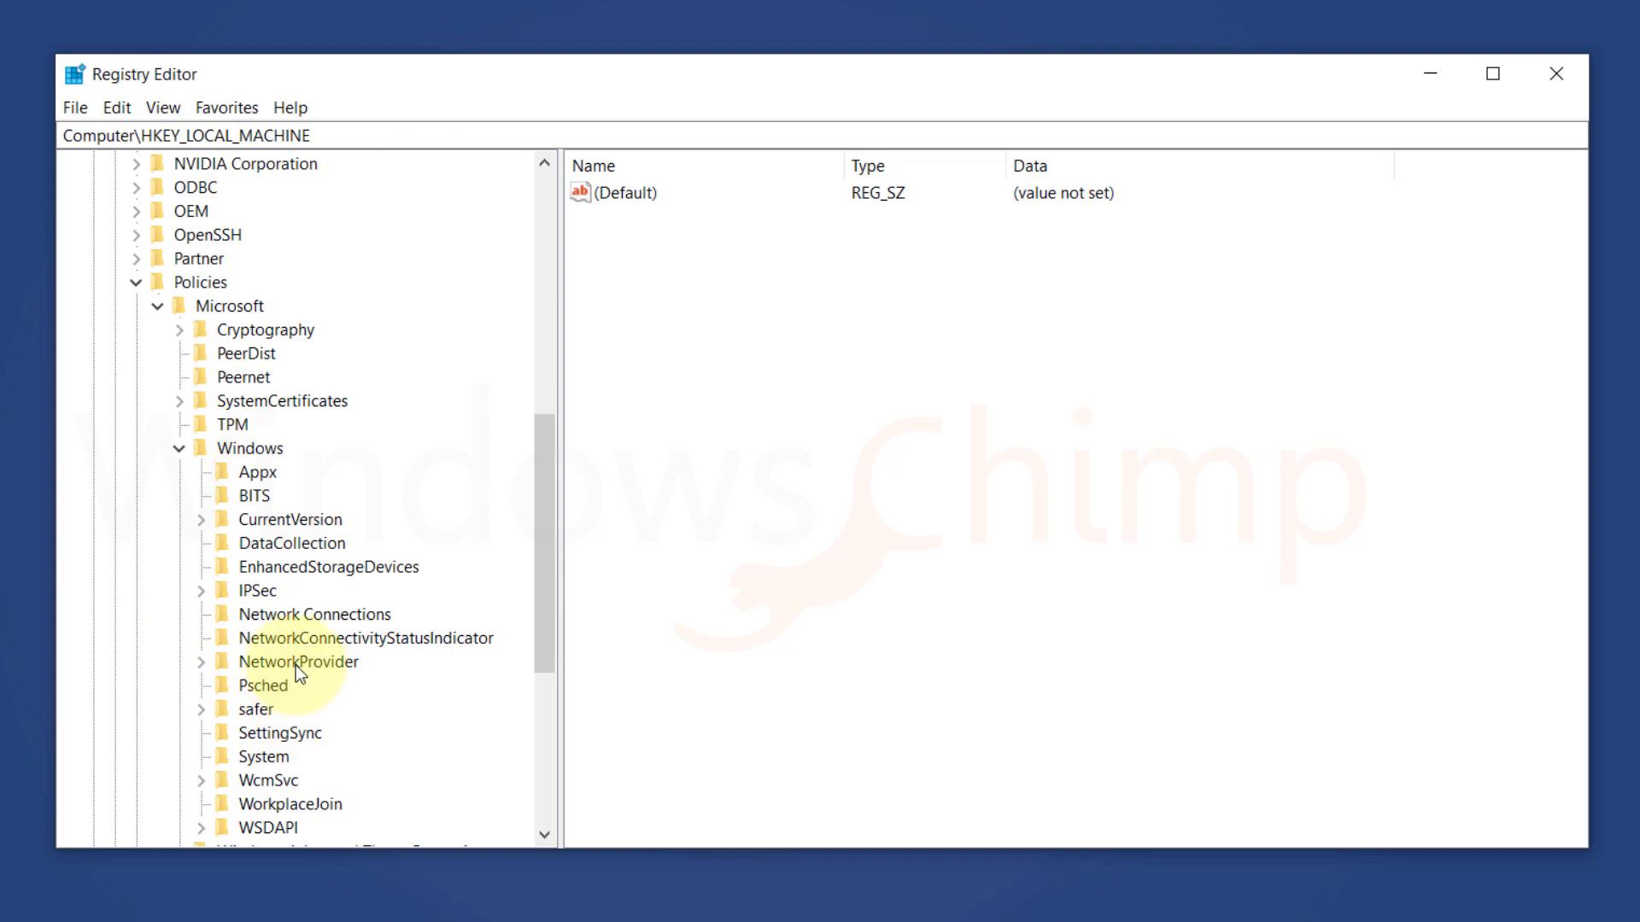
left_click(273, 685)
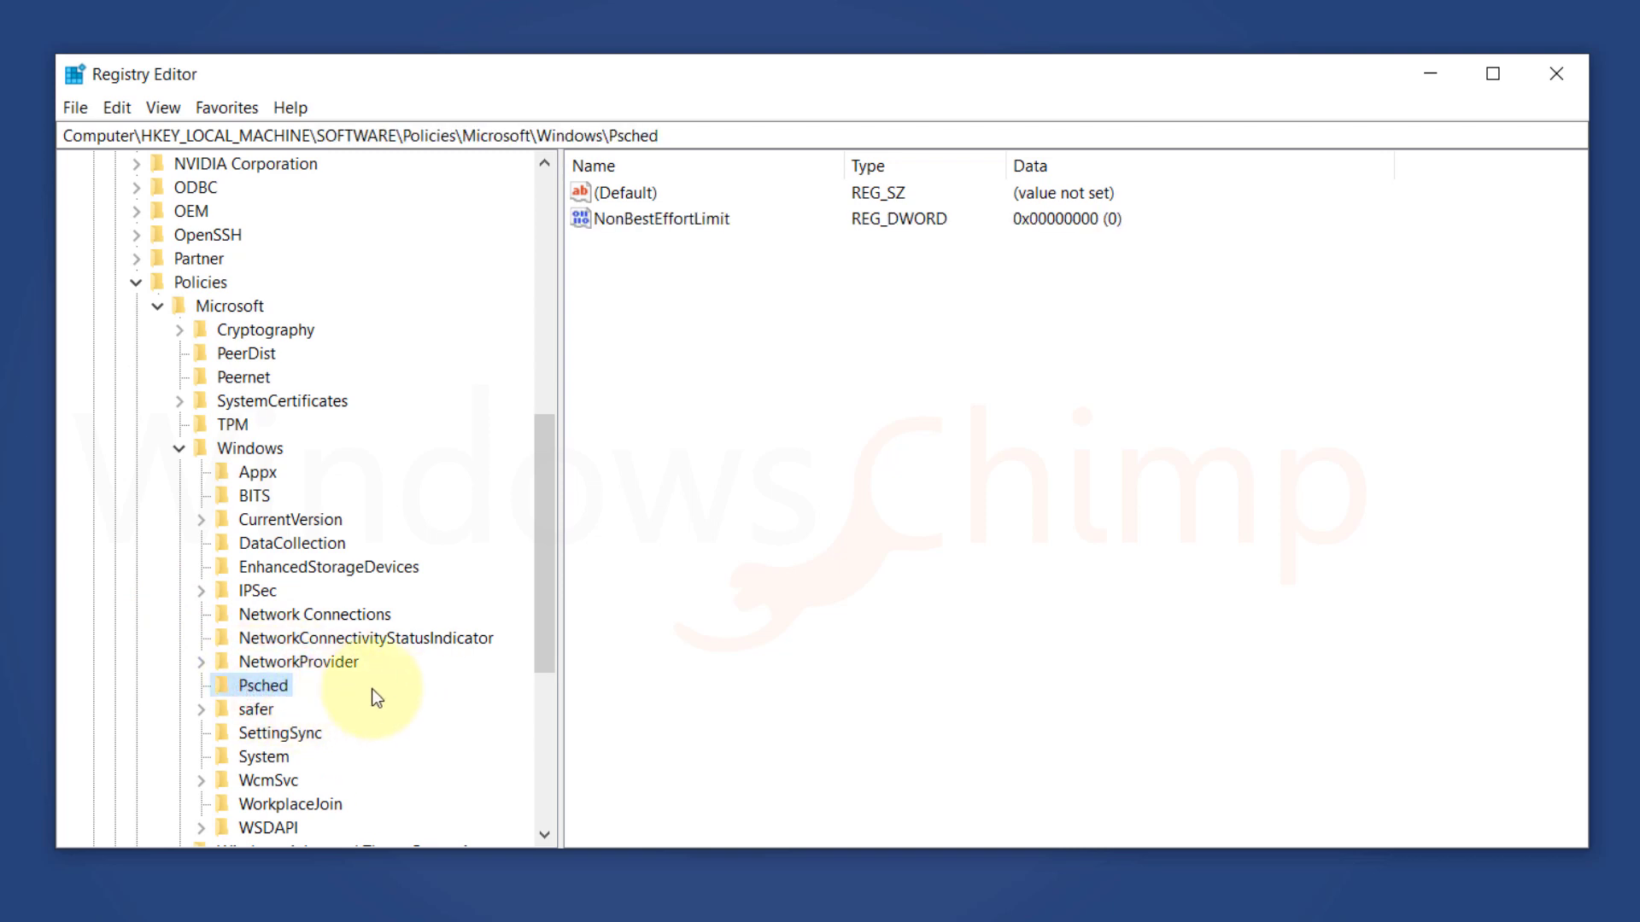
Add a new key under Windows, cancel renaming it Psched so it stays 'New Key #1', then reselect Psched.
right_click(254, 446)
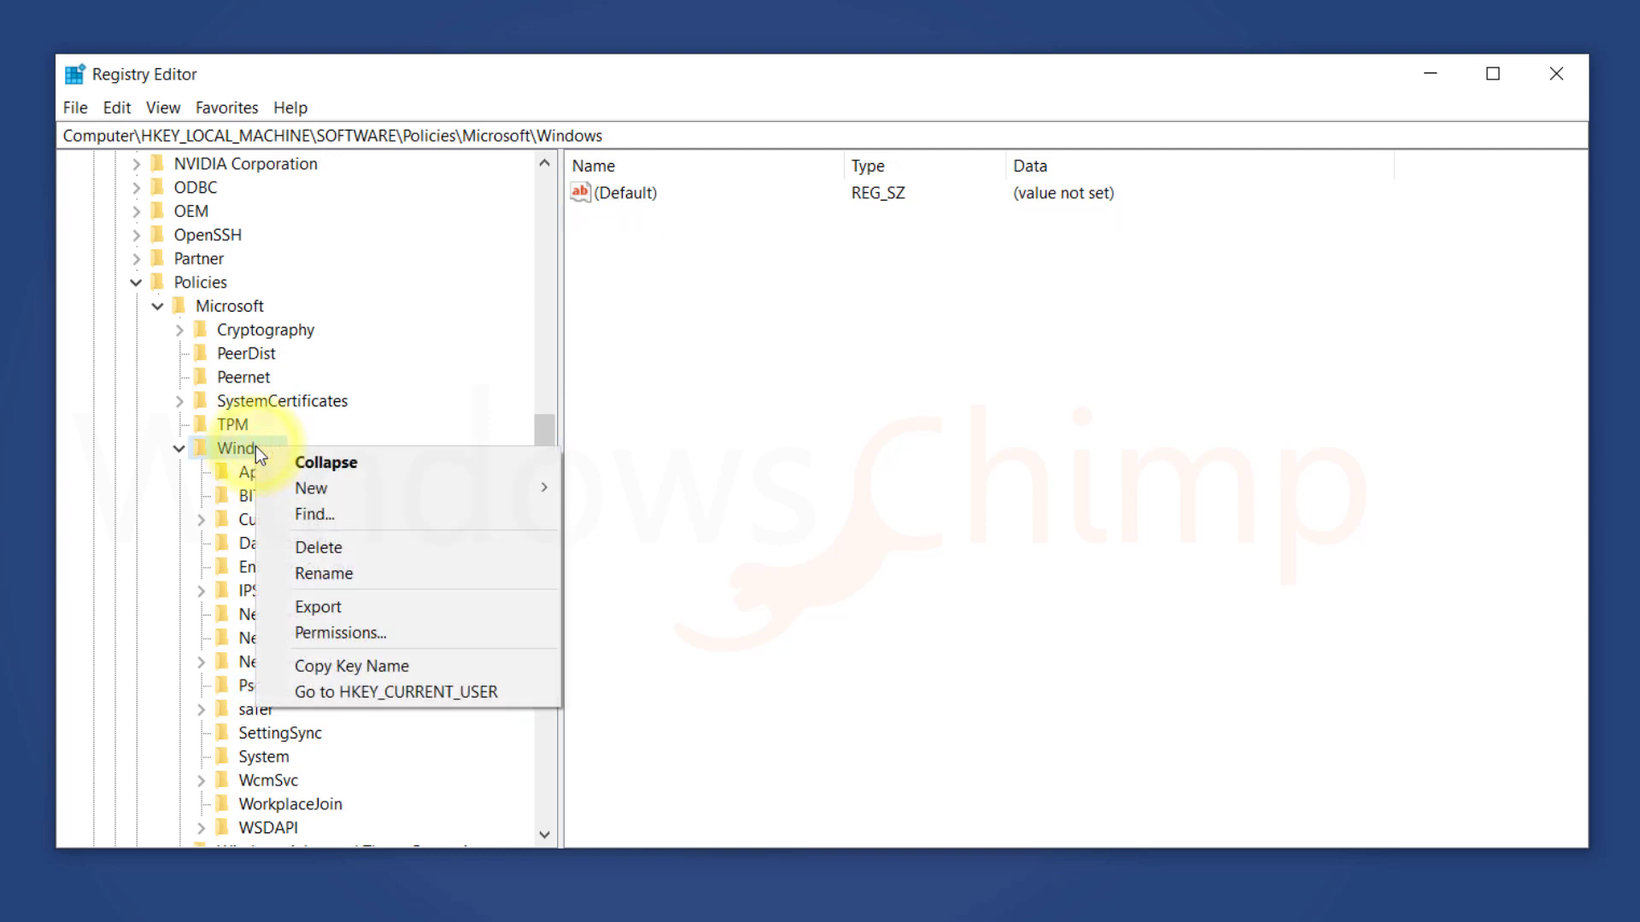
left_click(406, 494)
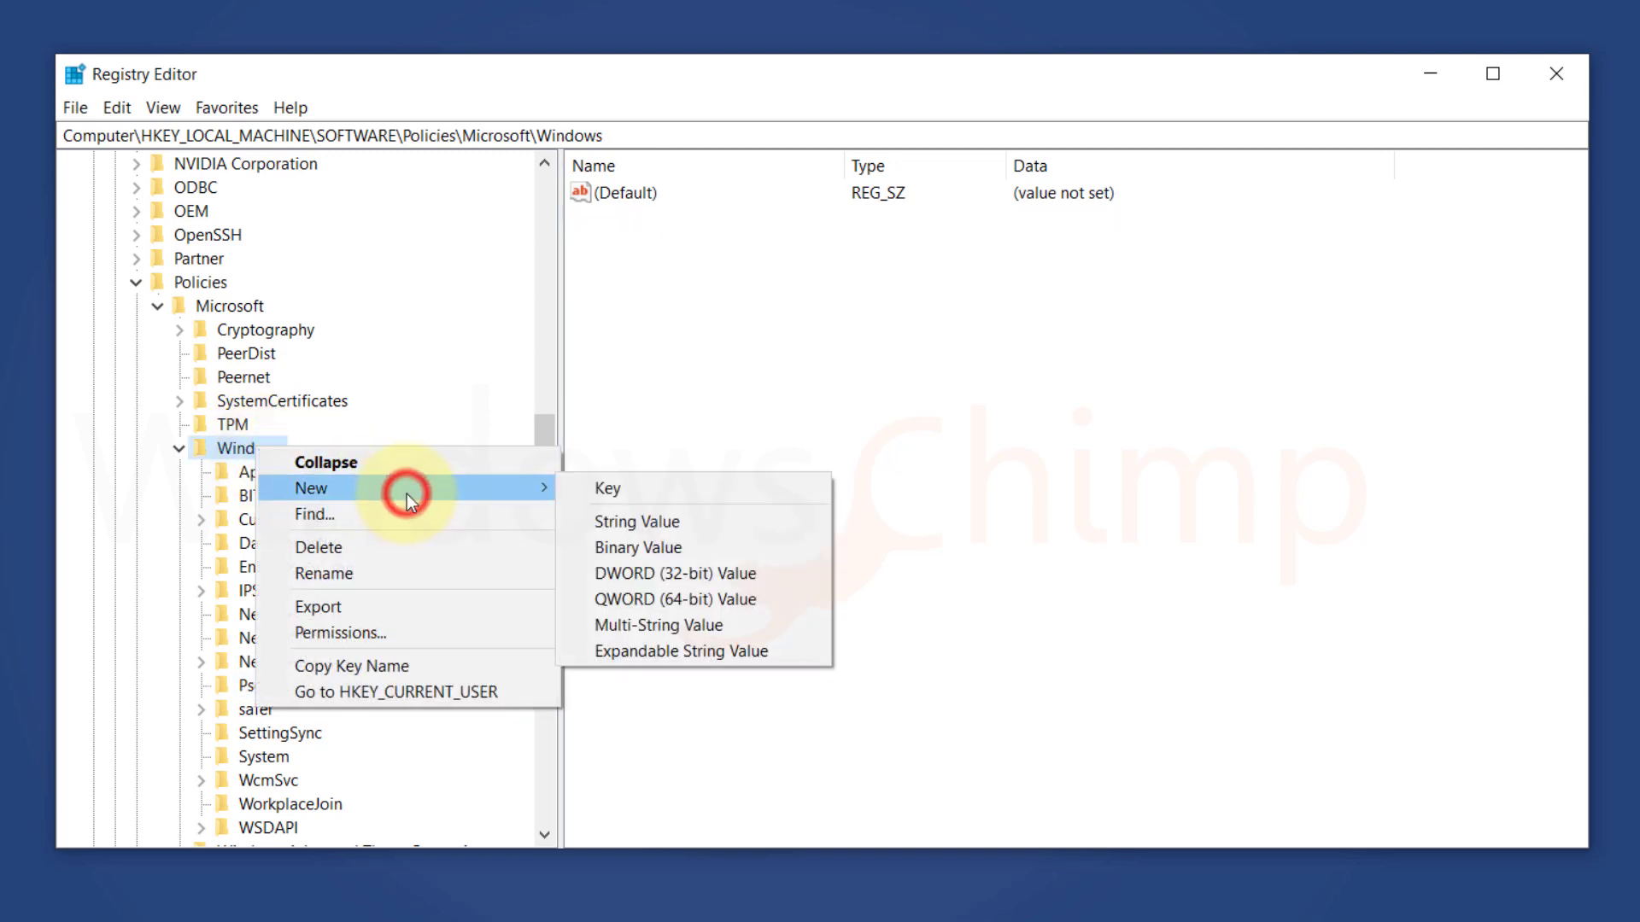
left_click(633, 494)
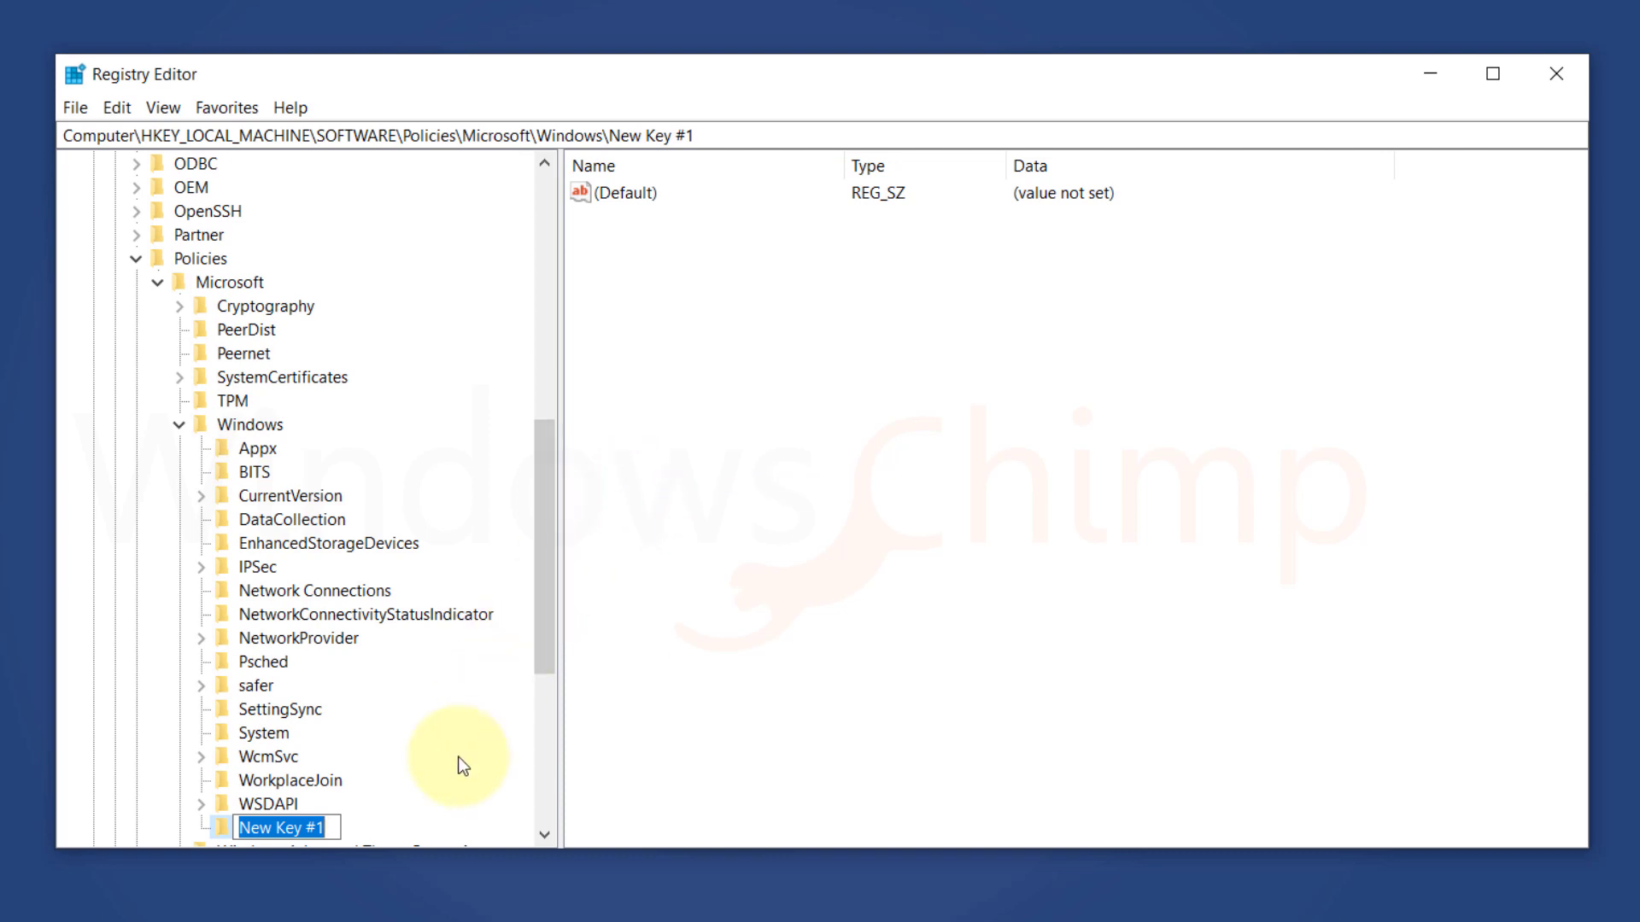
type("Psched")
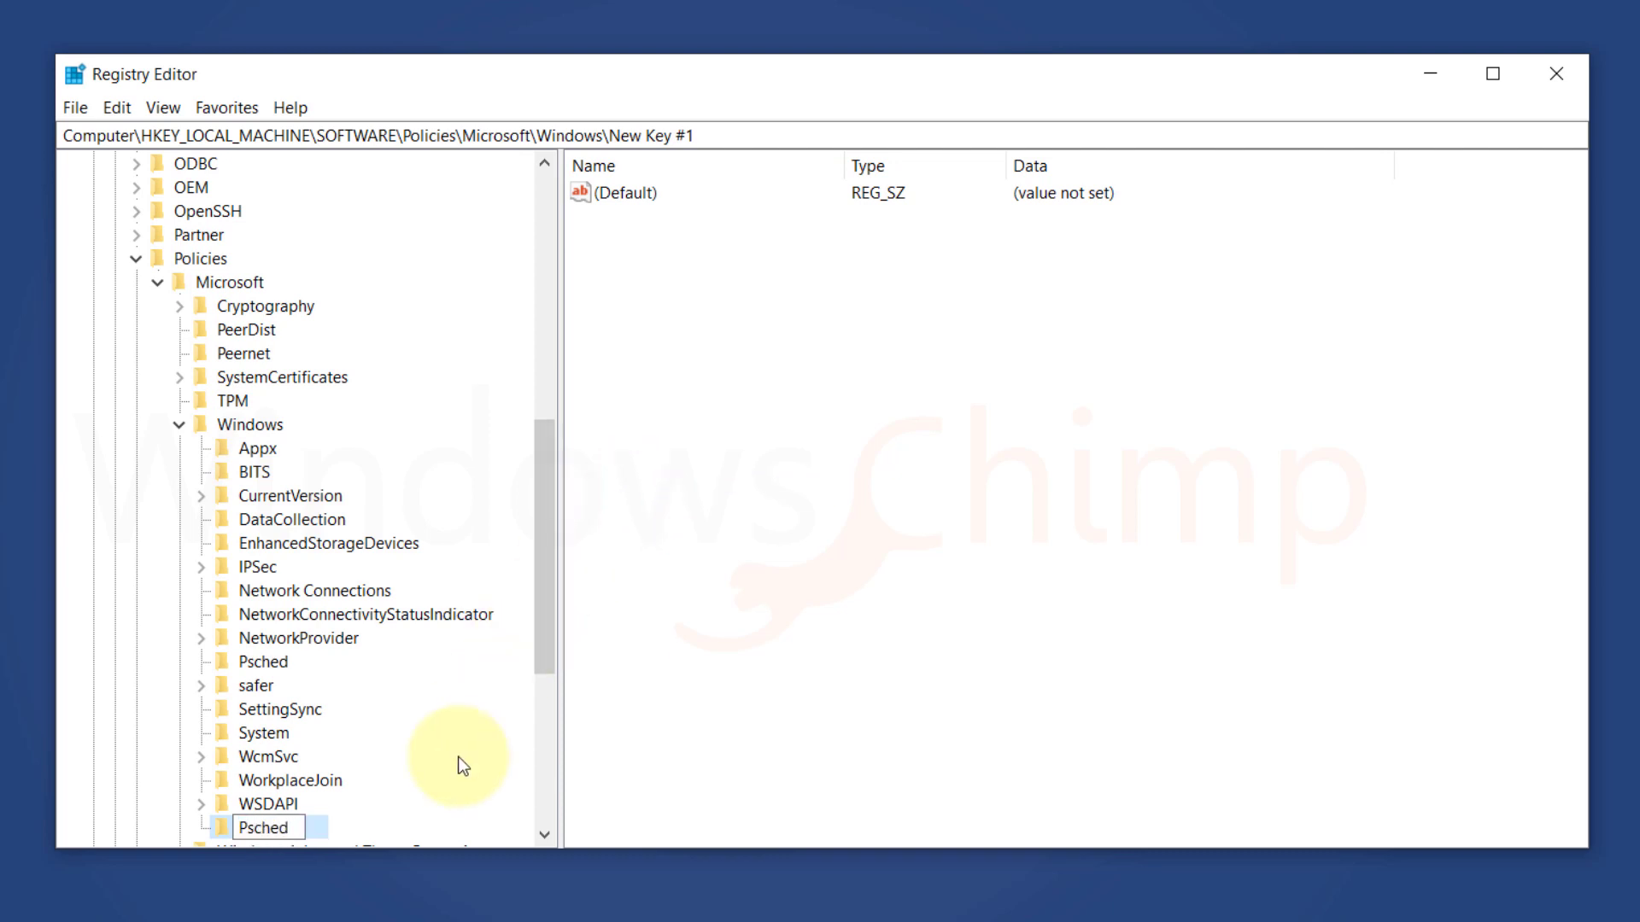
key("Escape")
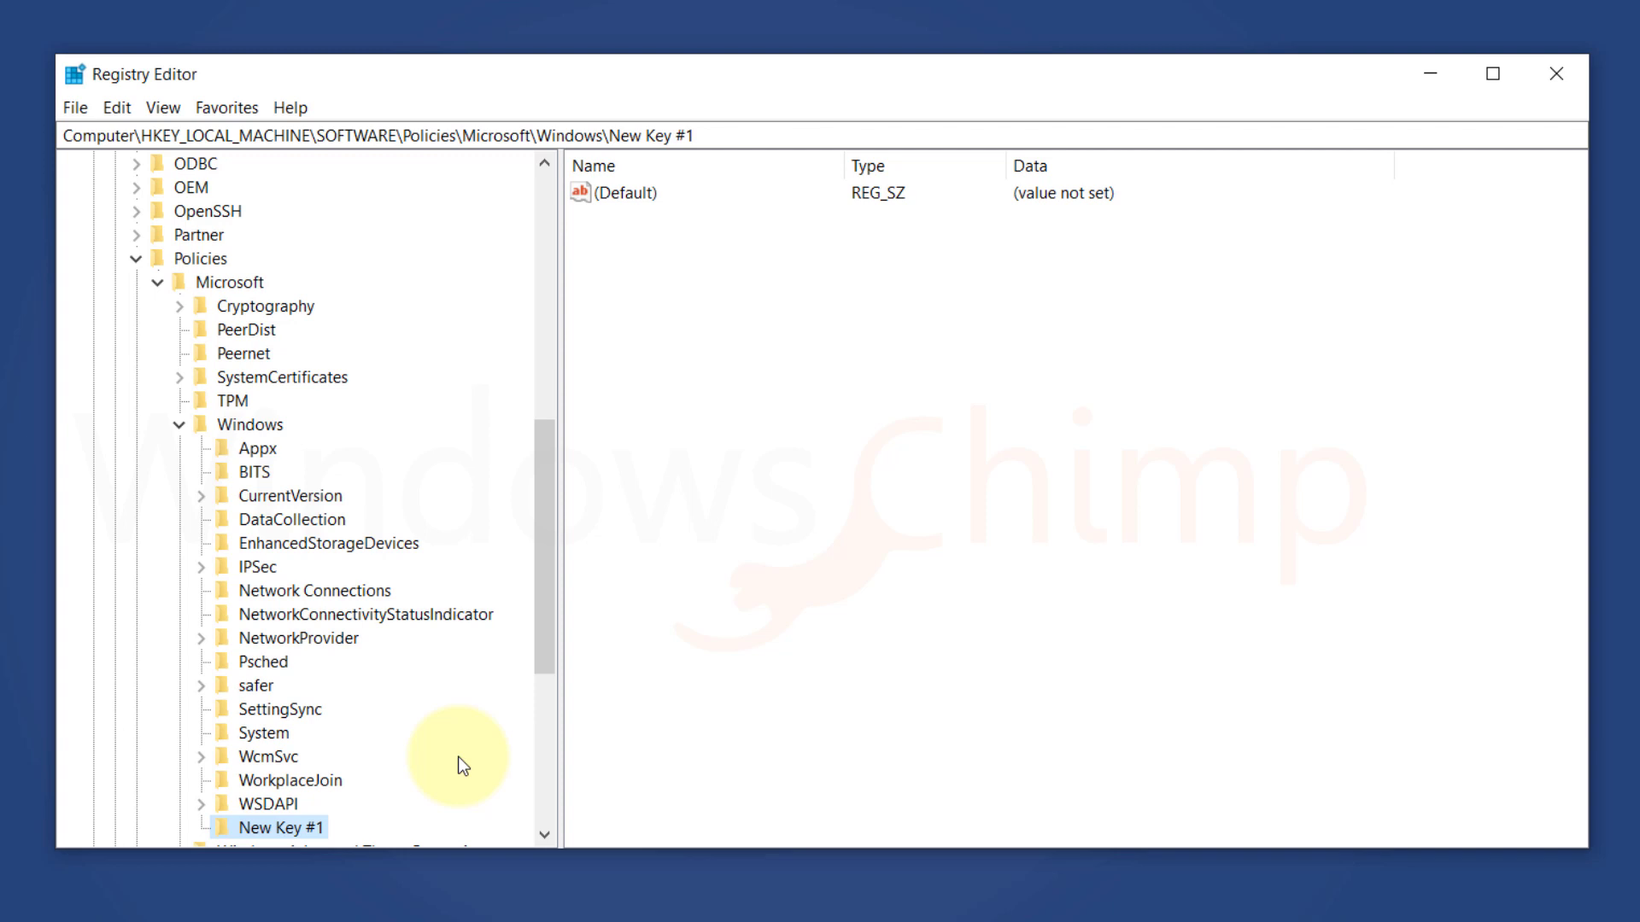
left_click(261, 664)
Add a DWORD (32-bit) value to Psched, left as 'New Value #1' after the naming error, then open NonBestEffortLimit for editing.
right_click(715, 372)
left_click(774, 388)
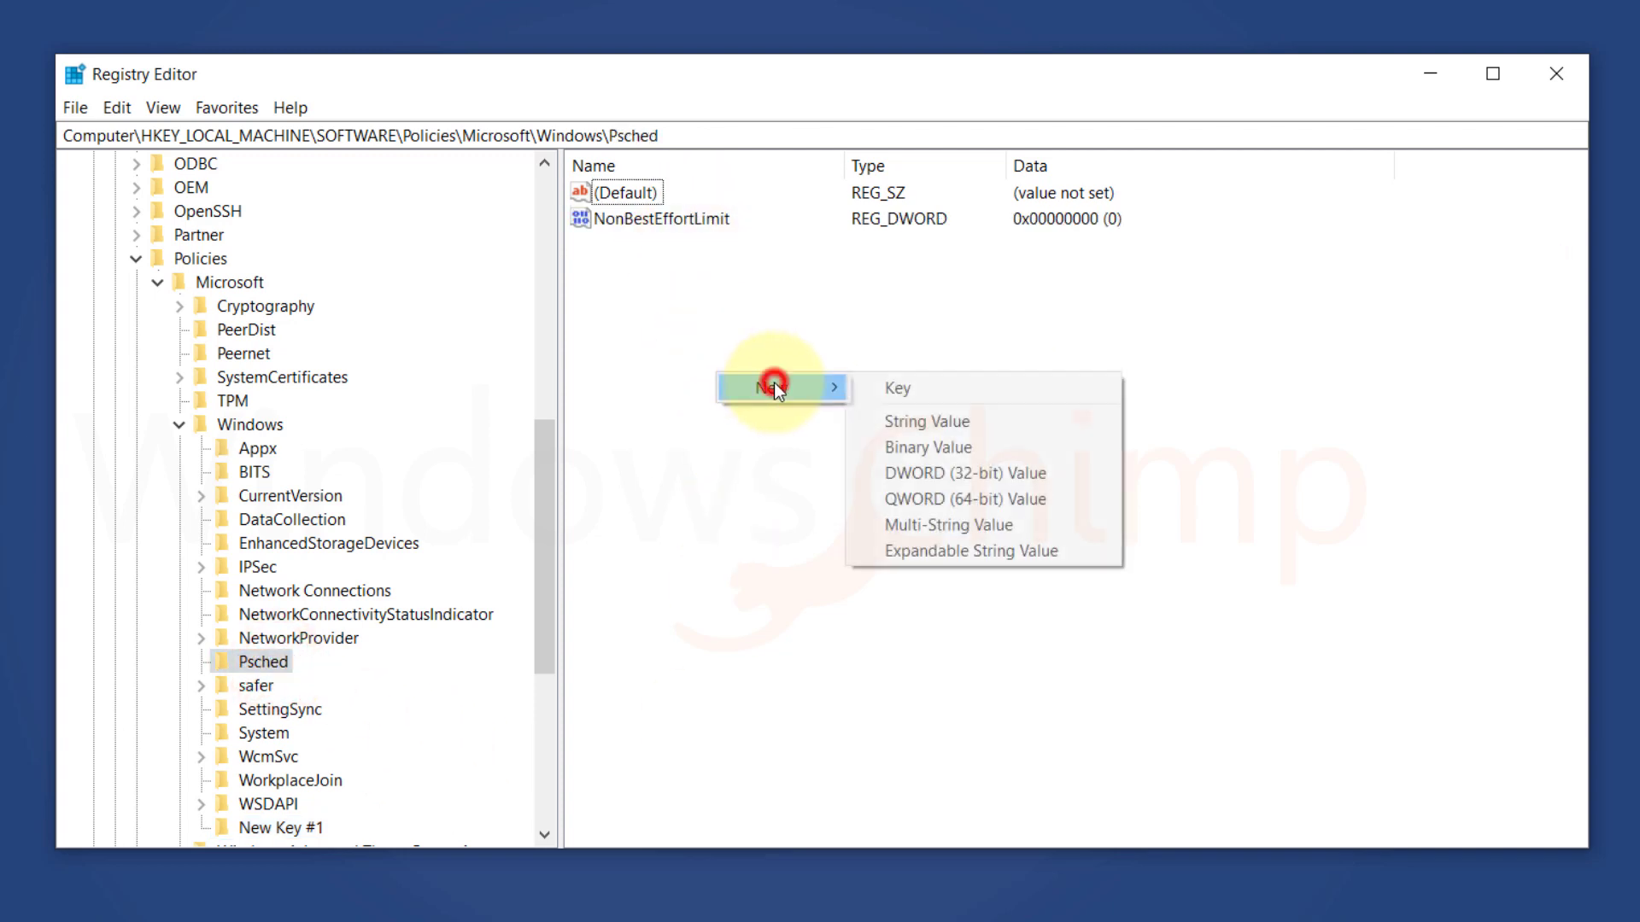
left_click(937, 474)
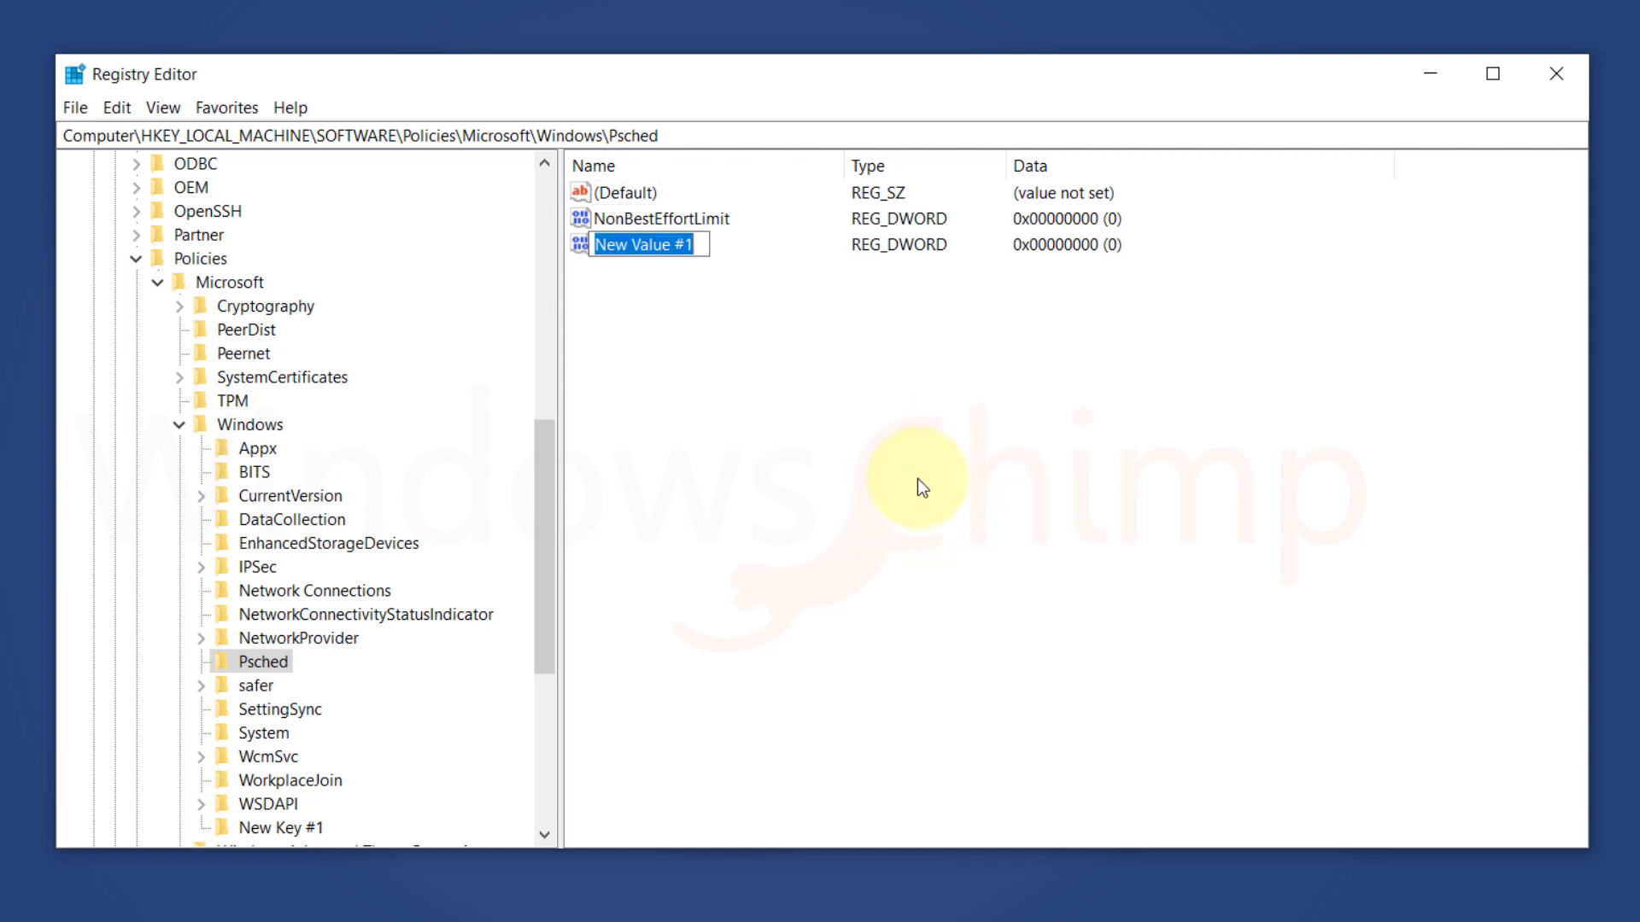
type("NonBestEffo")
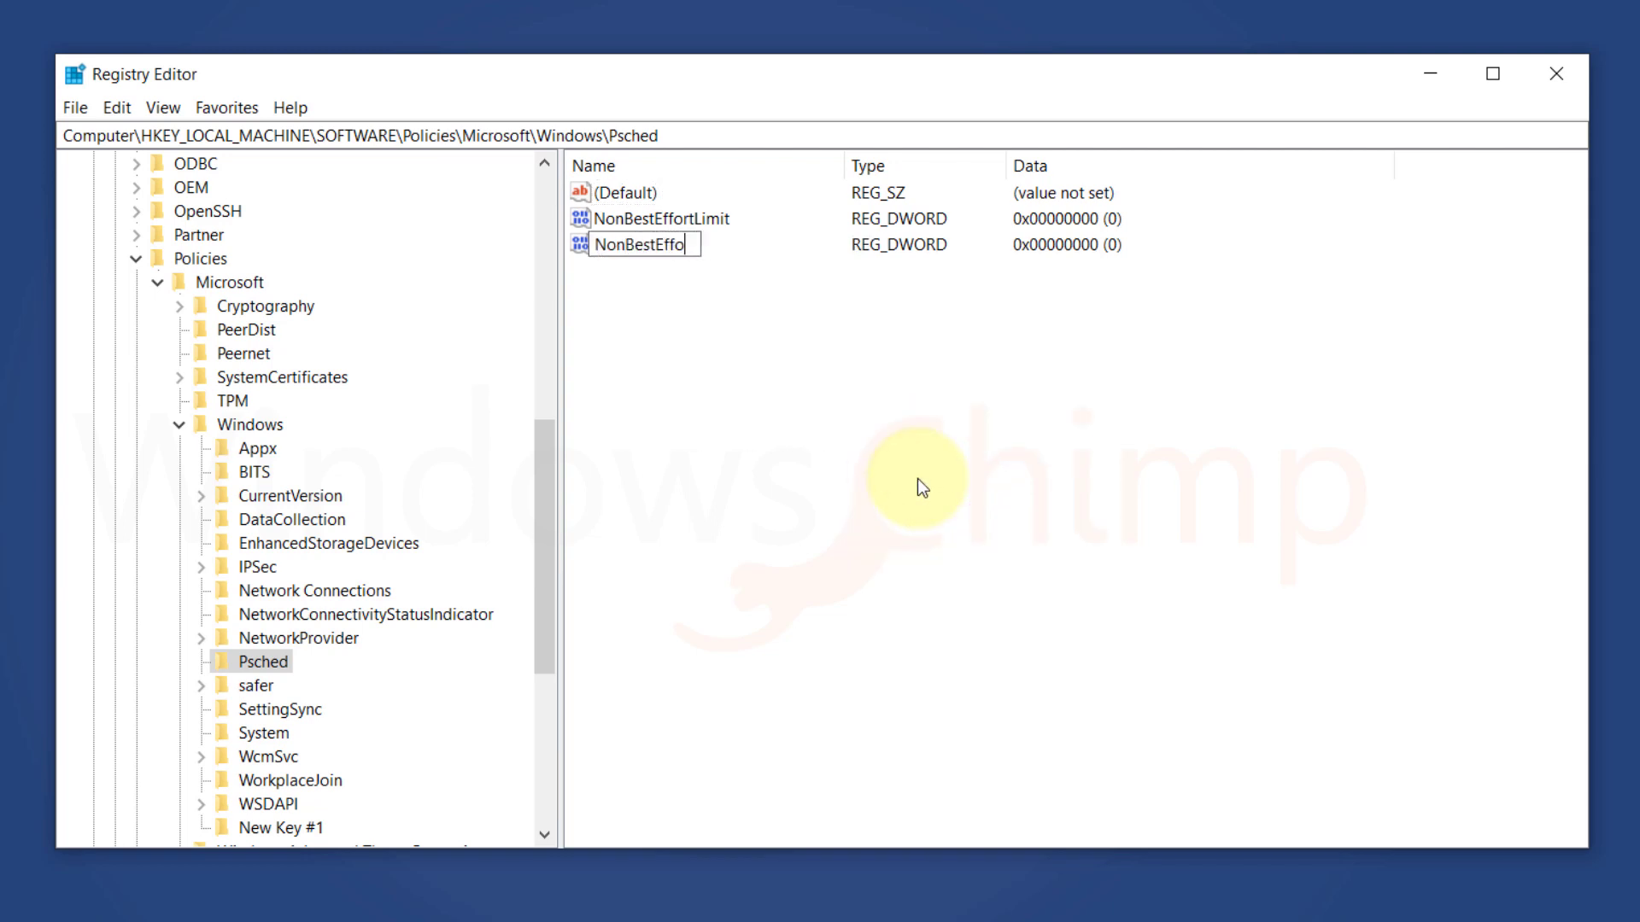
type("rtLimit")
key("Return")
left_click(1011, 507)
left_click(692, 218)
double_click(691, 219)
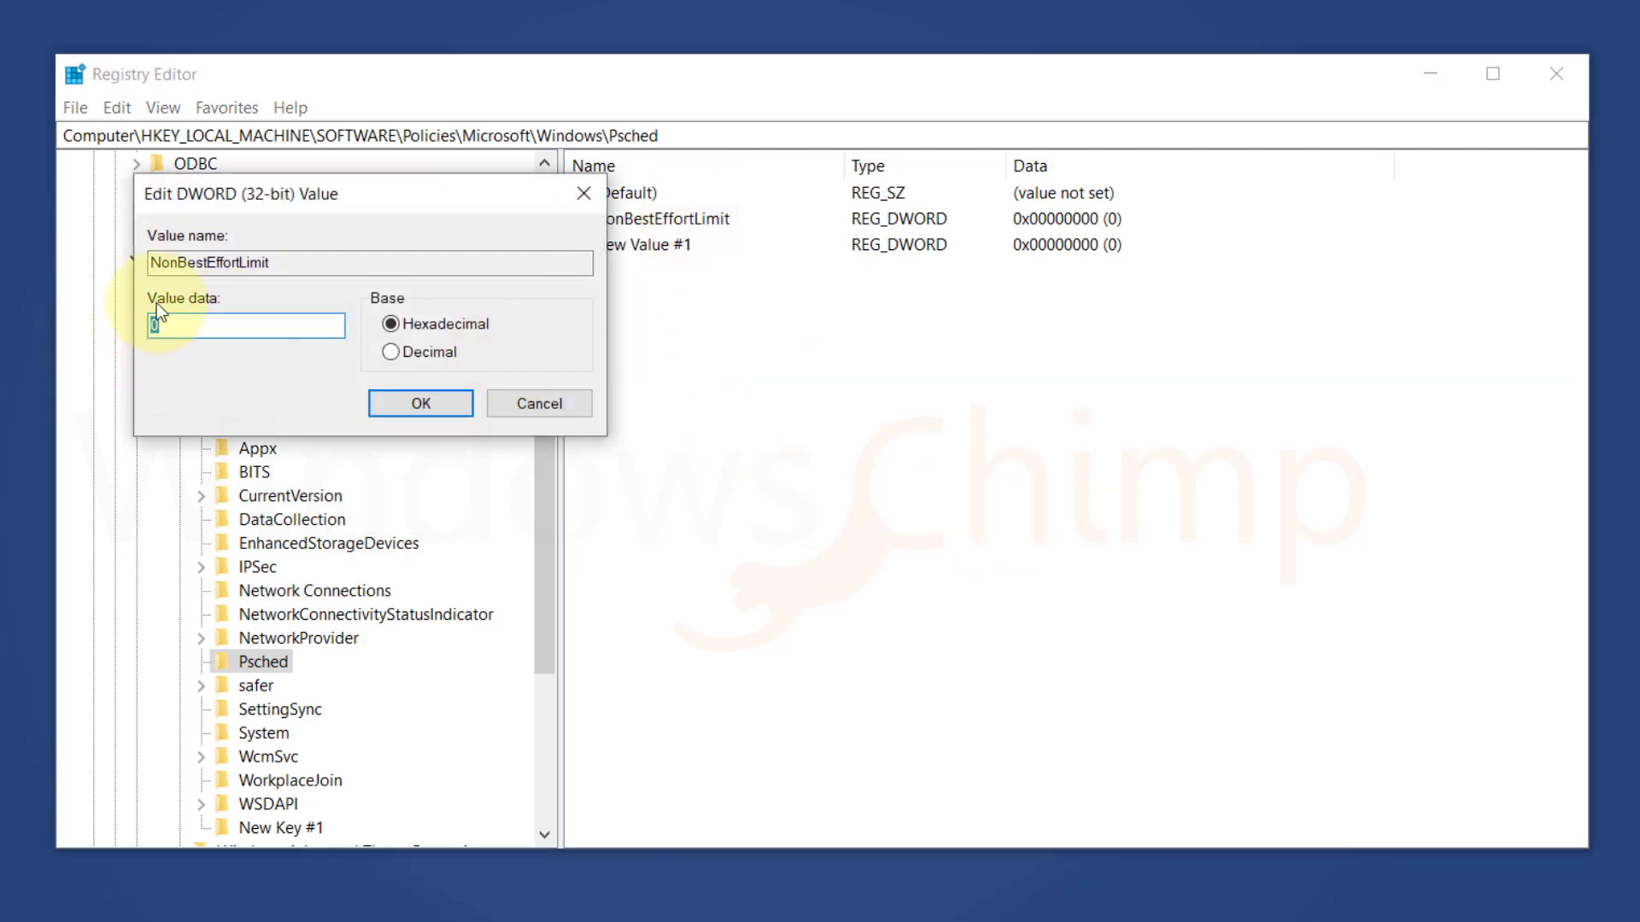